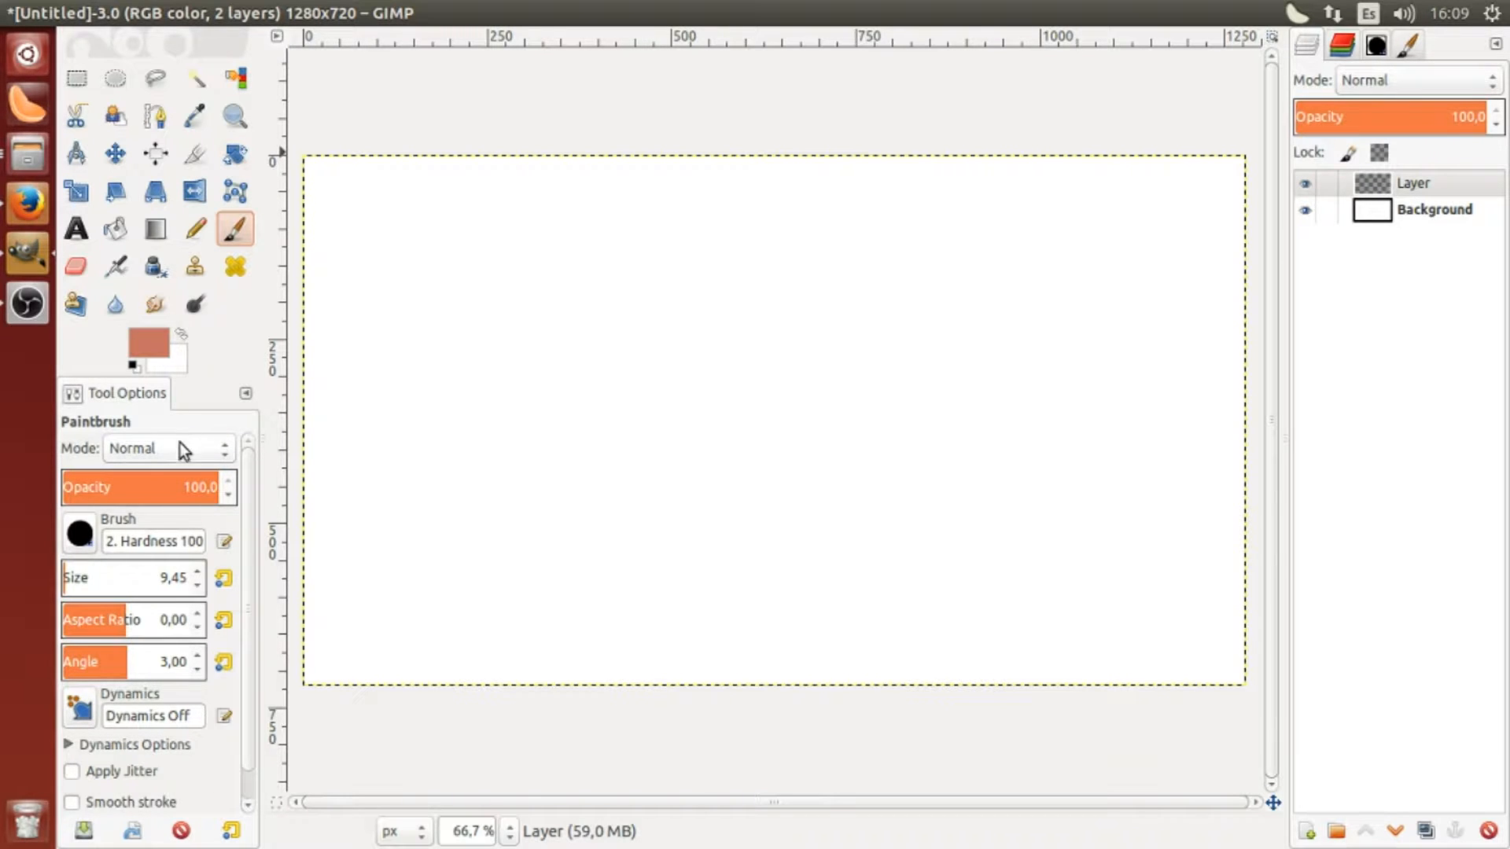
Examine the Paintbrush's blend modes, opacity setting, brush collection and remaining tool options
{"action": "left_click", "coordinate": [224, 454]}
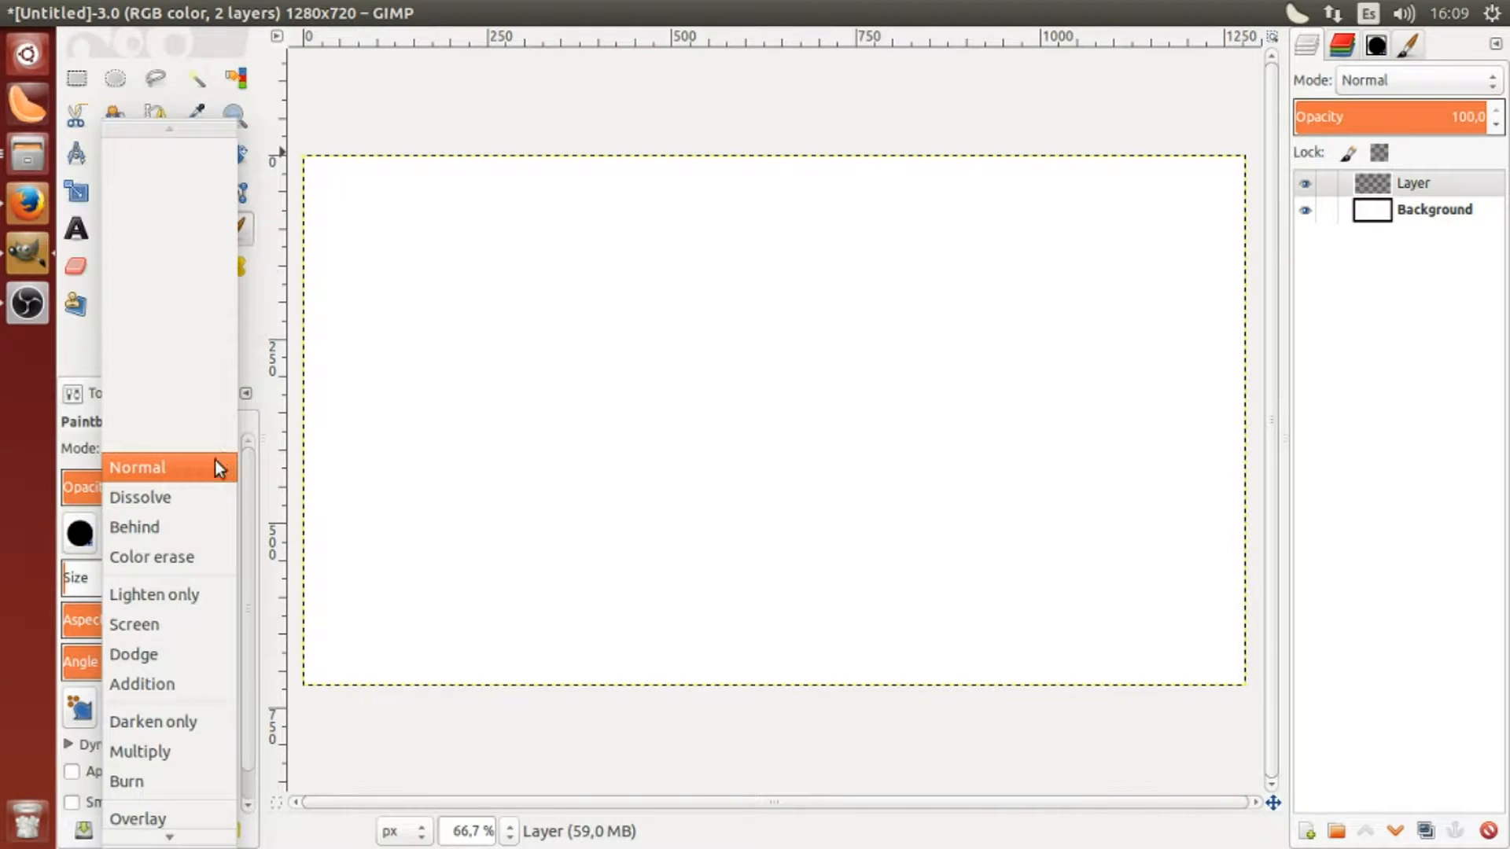
{"action": "left_click", "coordinate": [214, 467]}
{"action": "left_click", "coordinate": [225, 451]}
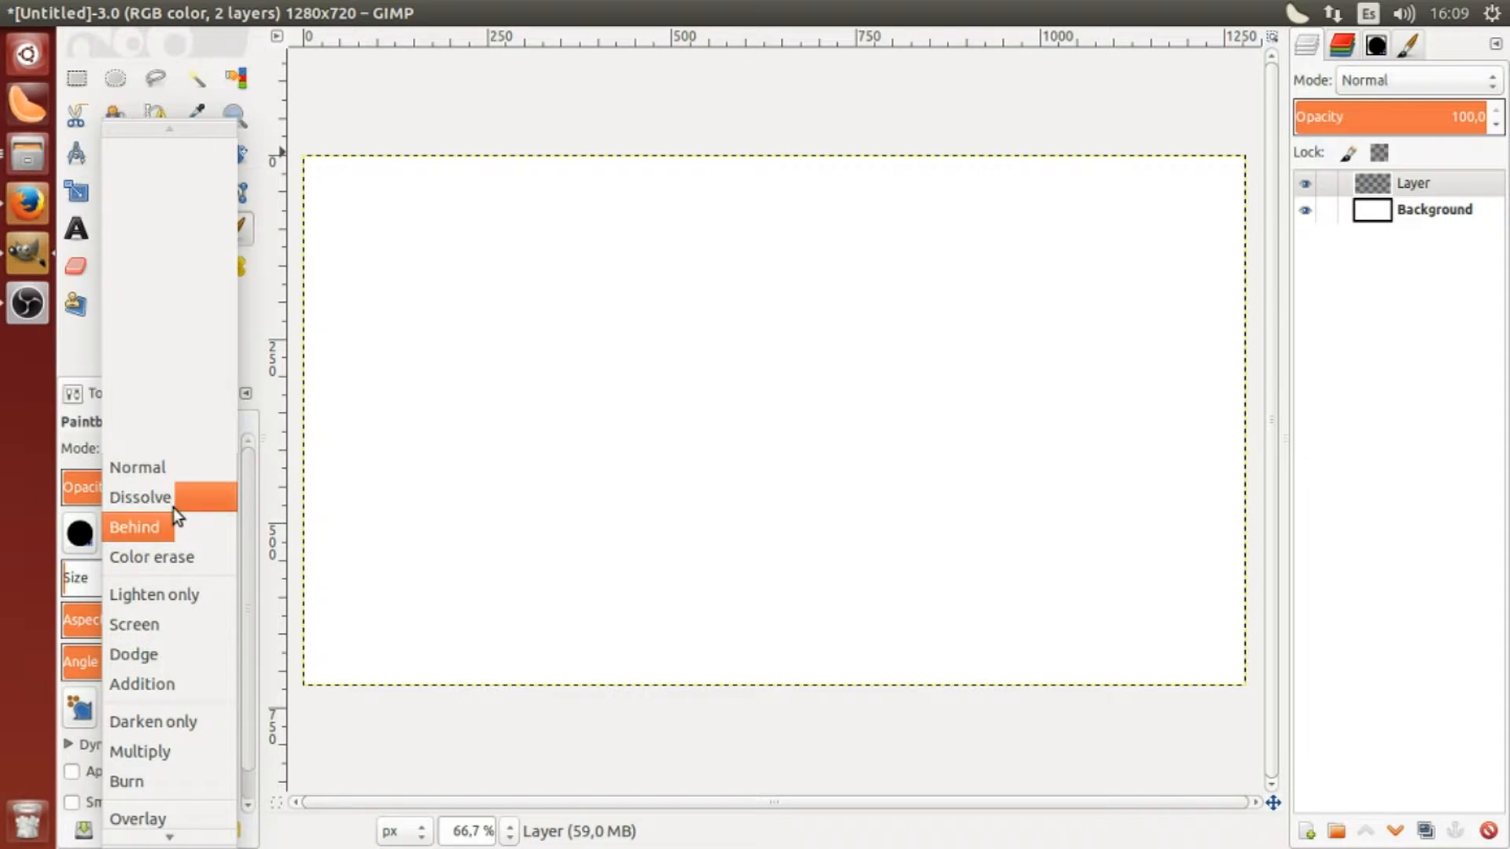
{"action": "left_click", "coordinate": [168, 470]}
{"action": "left_click", "coordinate": [229, 494]}
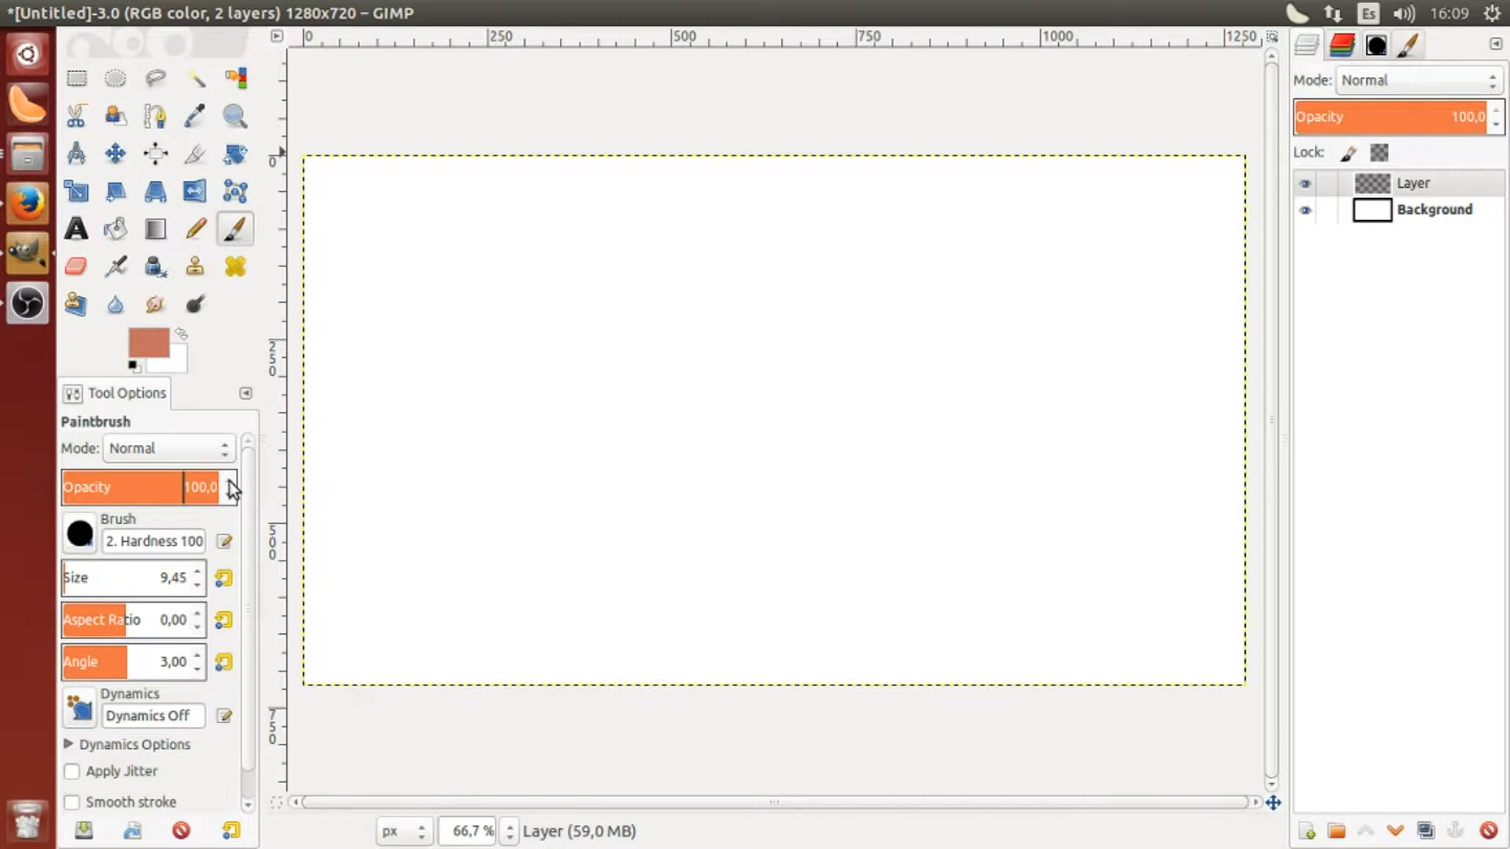
{"action": "left_click", "coordinate": [230, 500]}
{"action": "left_click", "coordinate": [79, 537]}
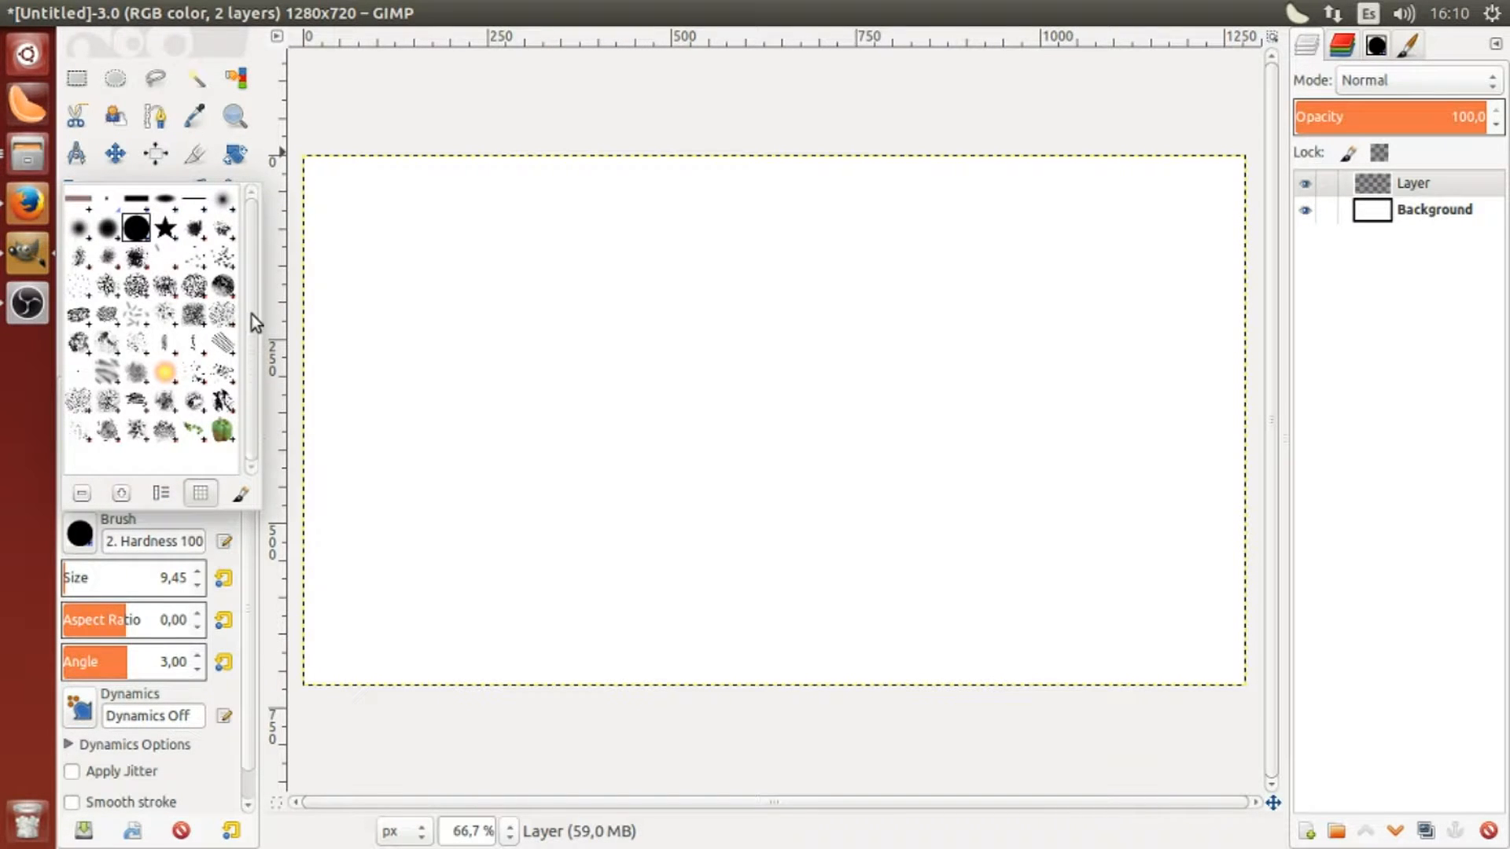
{"action": "left_click", "coordinate": [78, 538]}
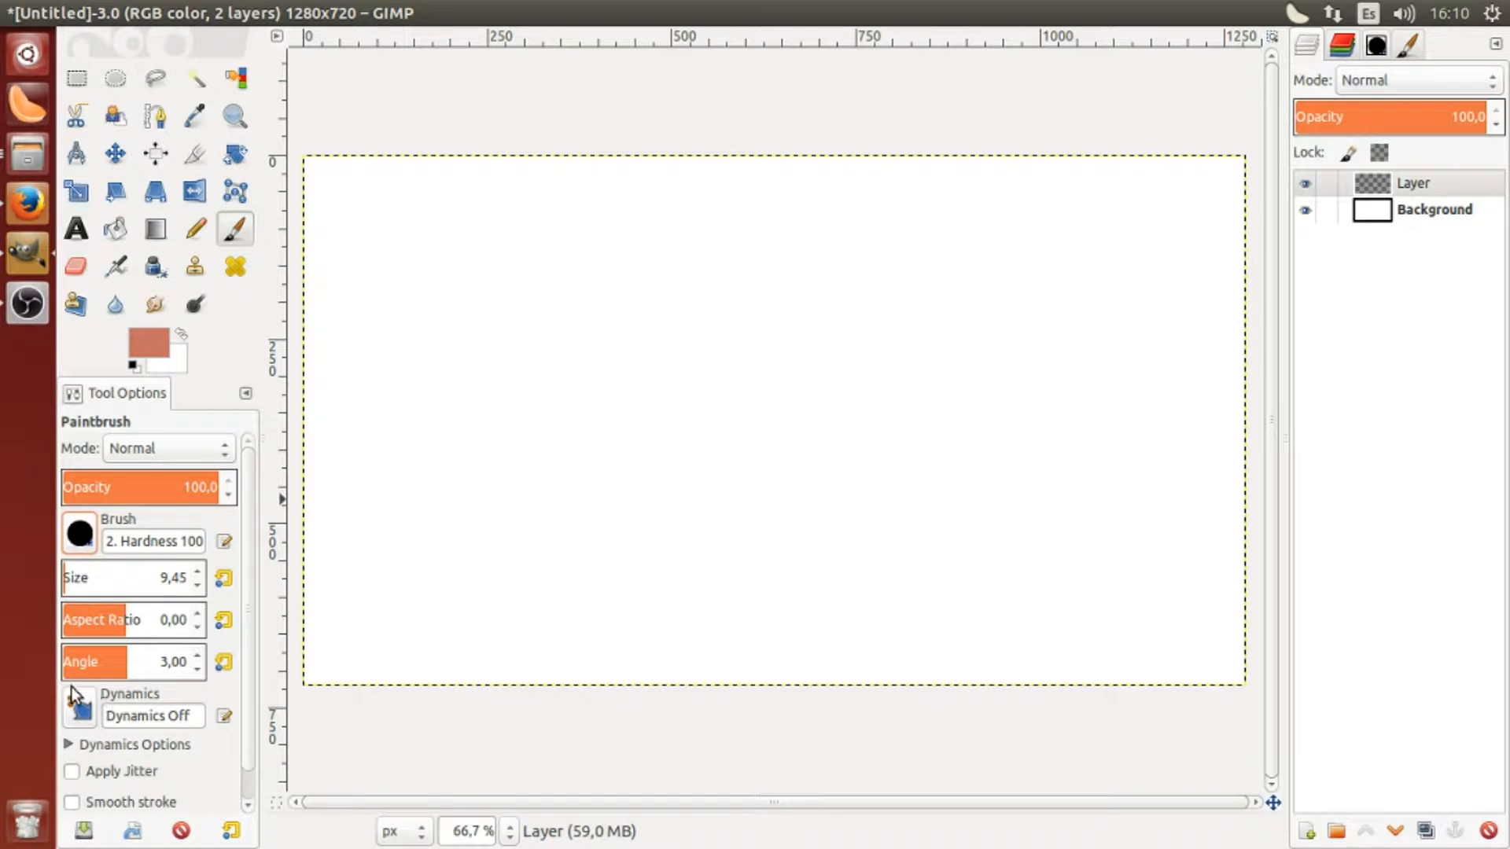
{"action": "scroll", "coordinate": [139, 726], "scroll_direction": "down", "scroll_amount": 1}
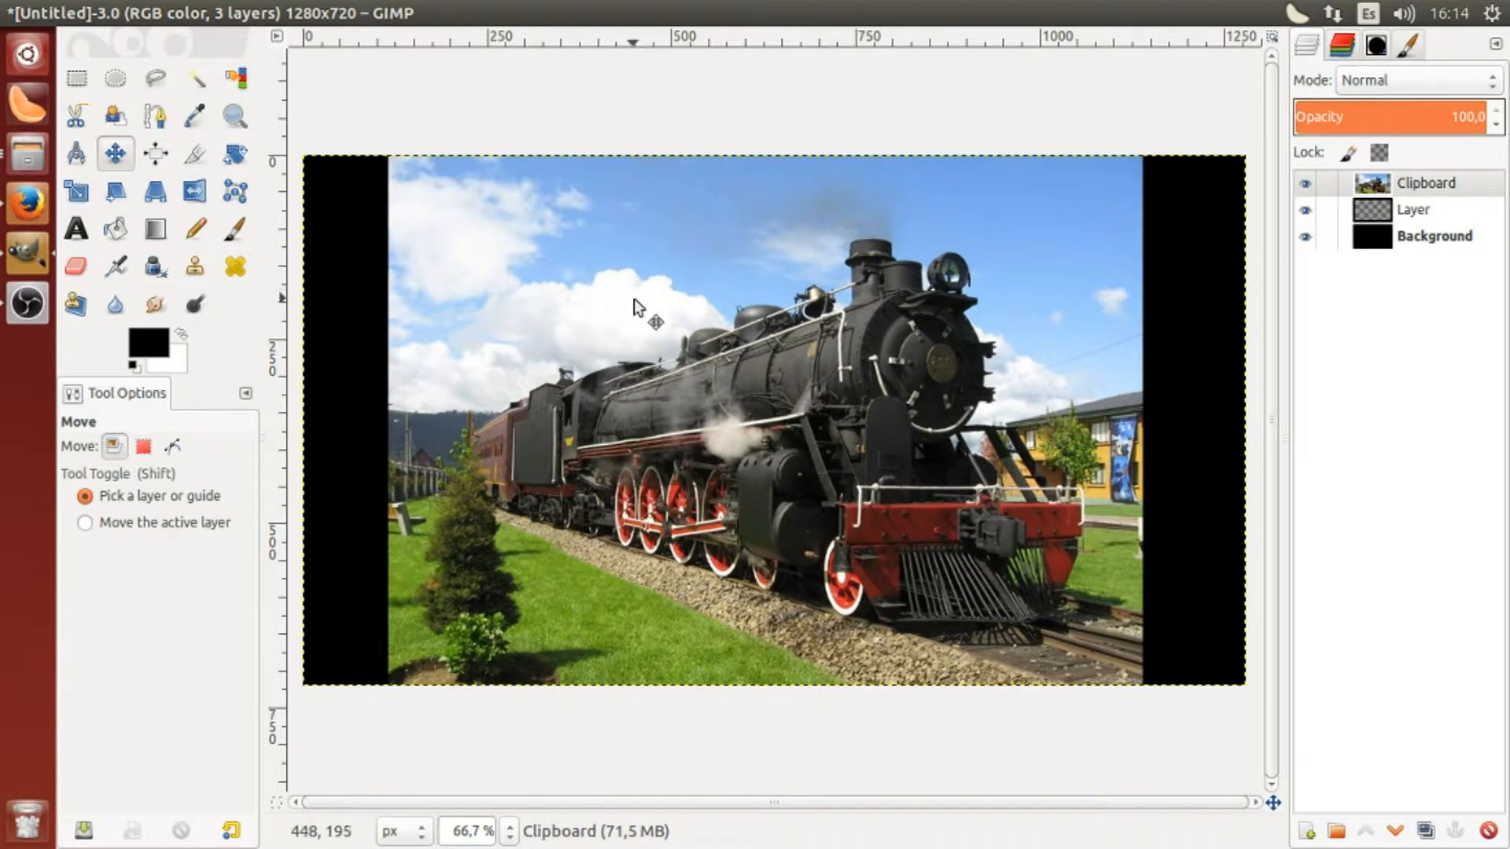
Delete the empty layer beneath the train photo and add a new 1280 × 720 px transparent layer above the photo
{"action": "left_click", "coordinate": [1423, 214]}
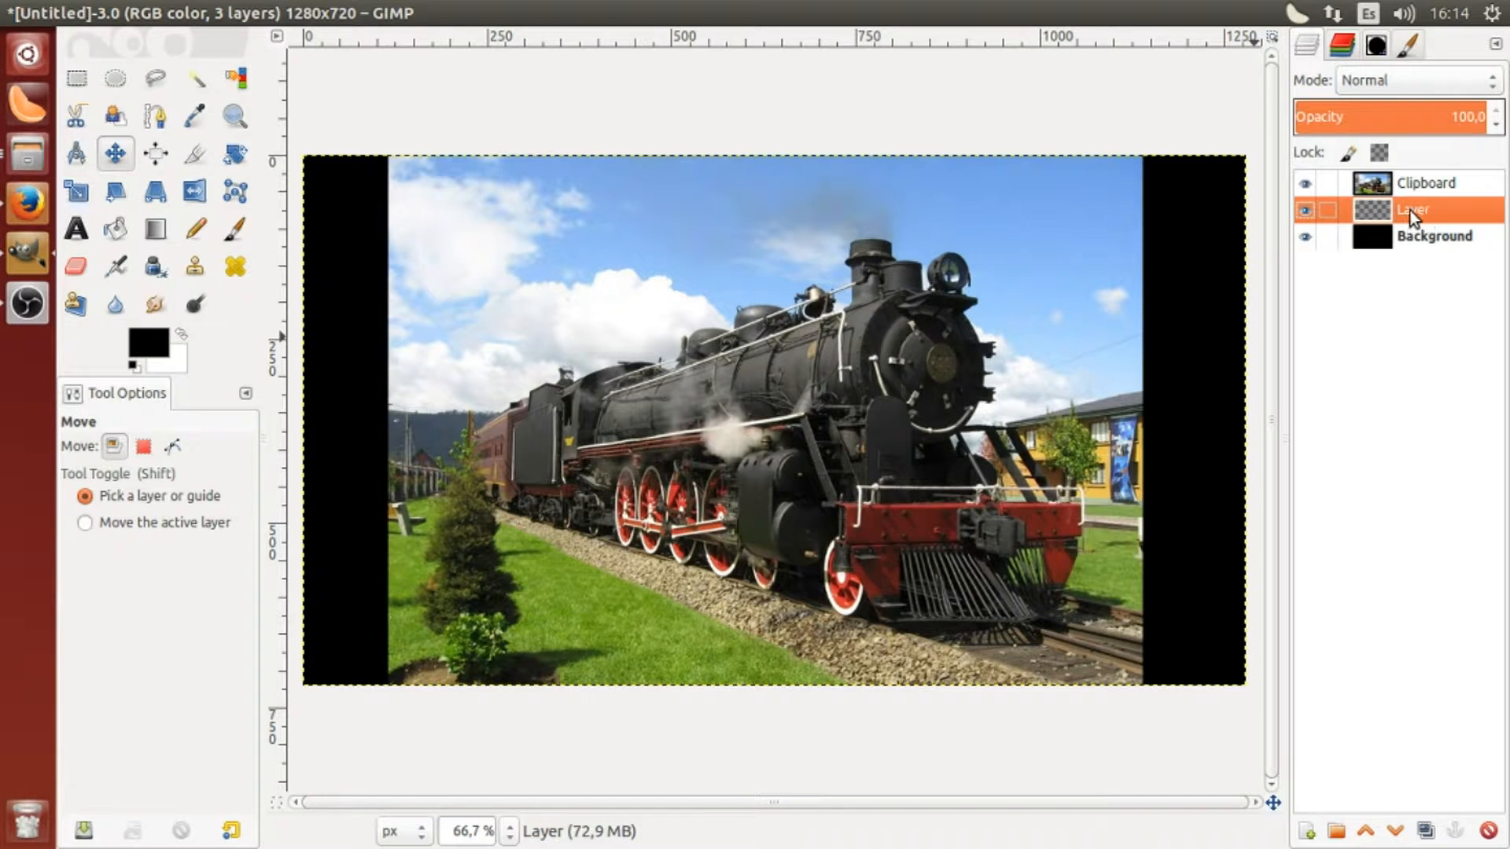
{"action": "right_click", "coordinate": [1415, 218]}
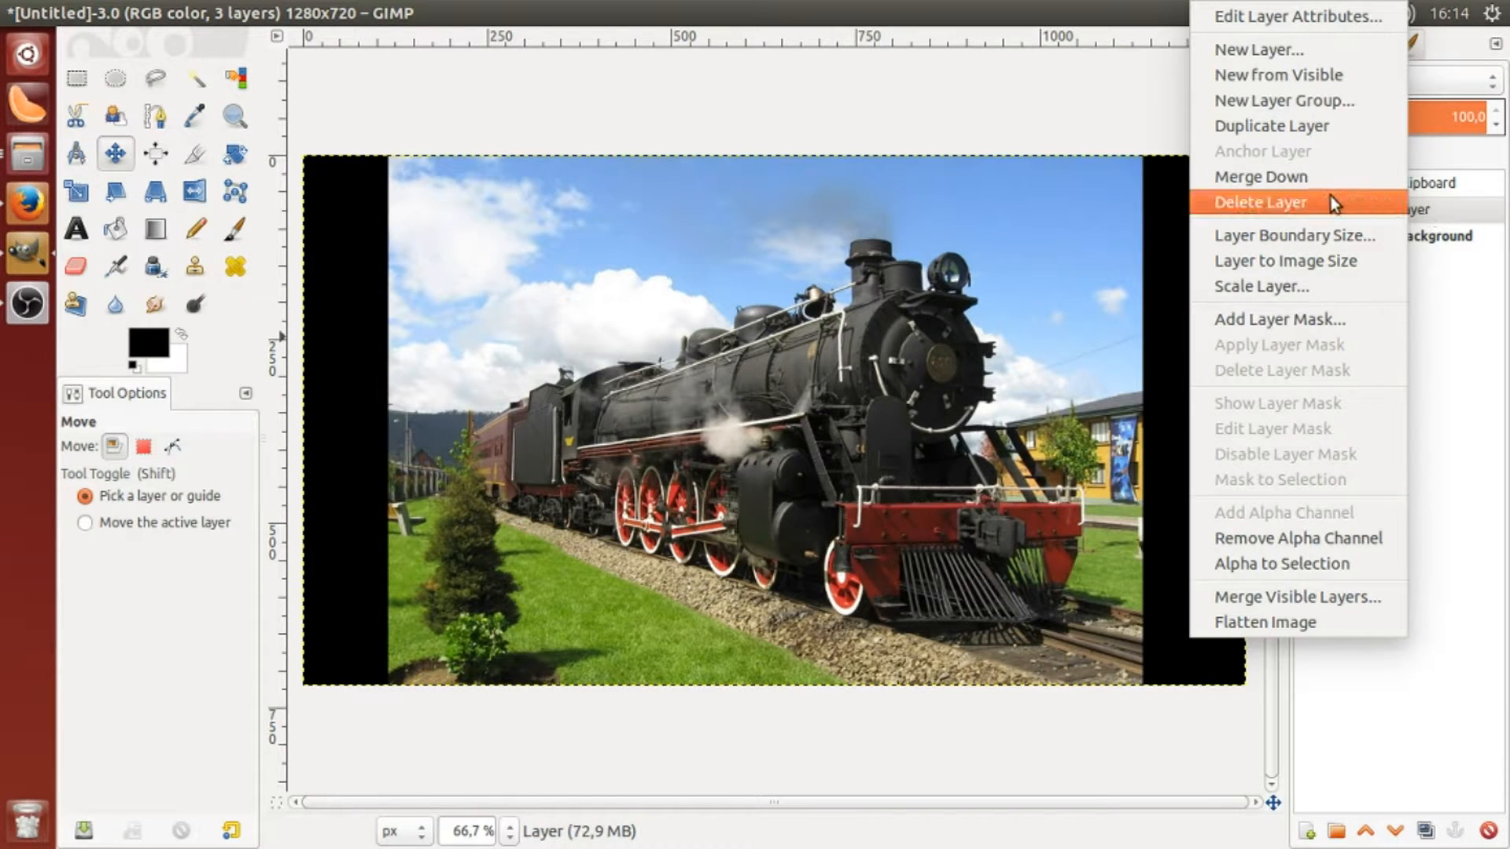
{"action": "left_click", "coordinate": [1238, 203]}
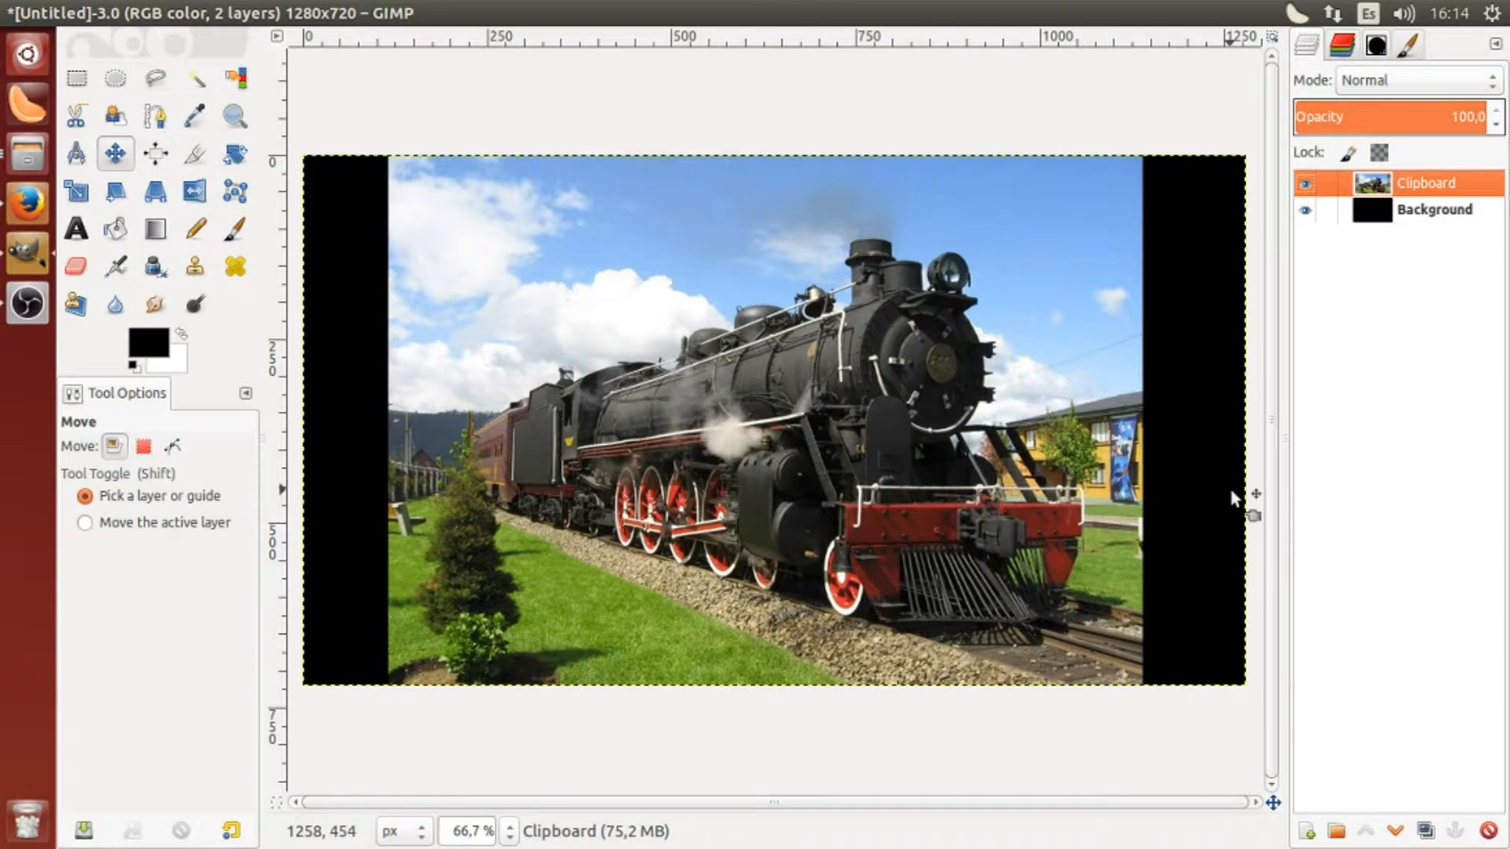
{"action": "left_click", "coordinate": [1308, 831]}
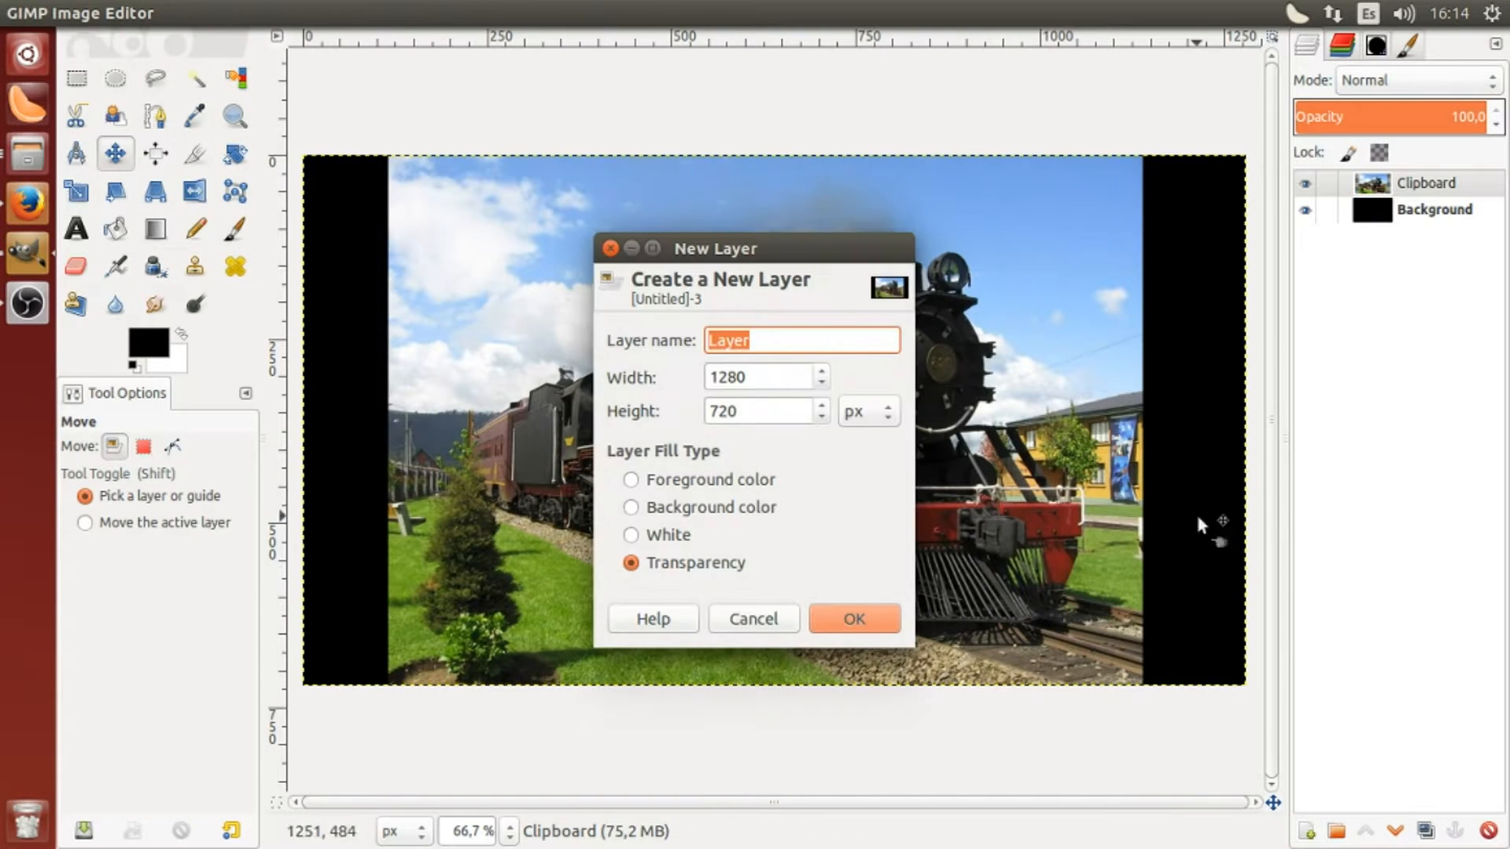
{"action": "left_click", "coordinate": [873, 621]}
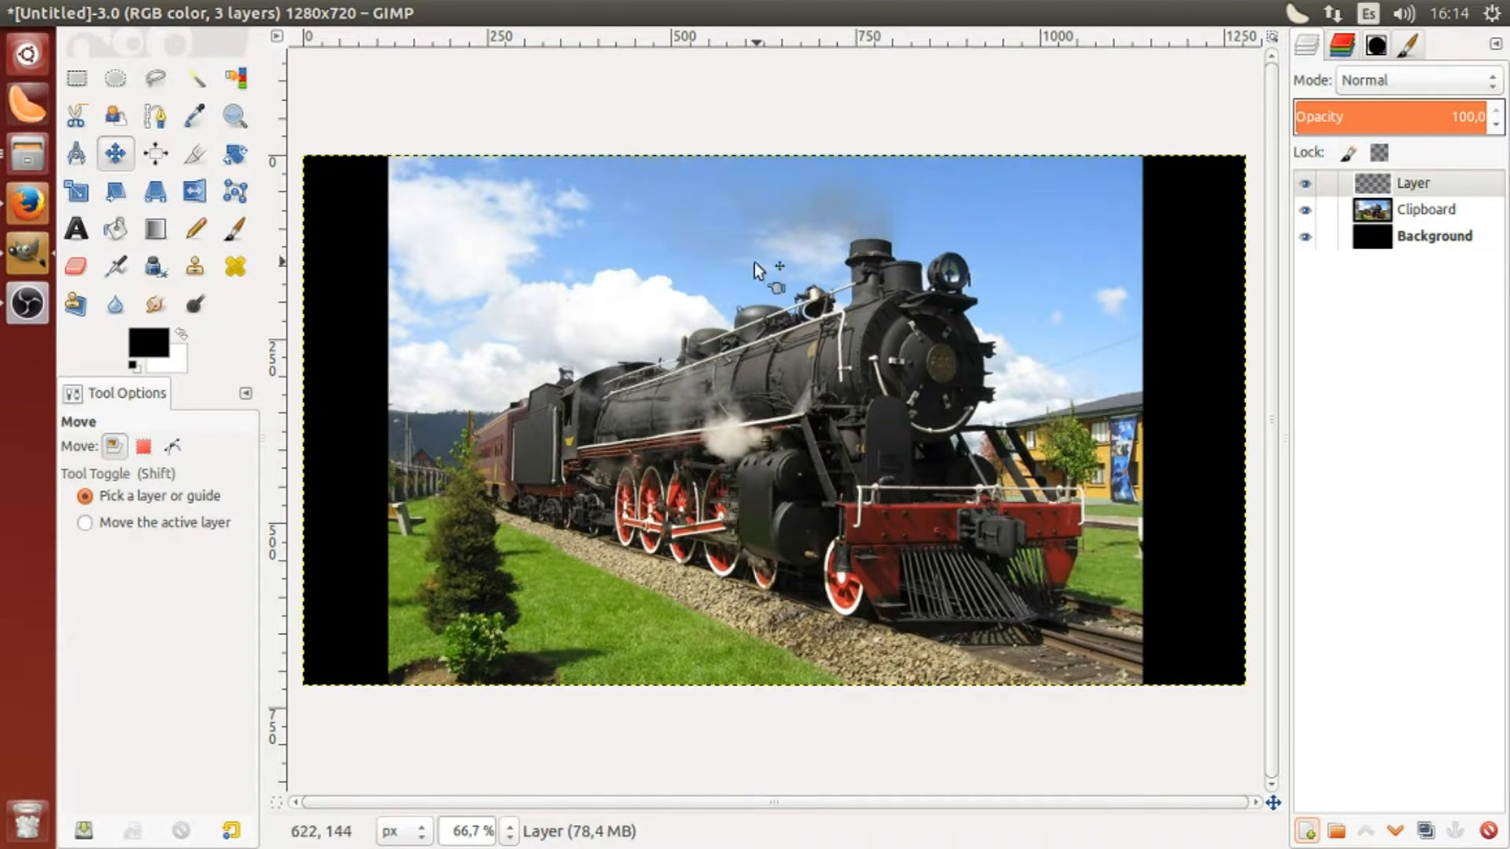
With the Paintbrush, the Texture Hose 03 brush and size 90.45, paint black smoke above the locomotive's chimney
{"action": "left_click", "coordinate": [233, 234]}
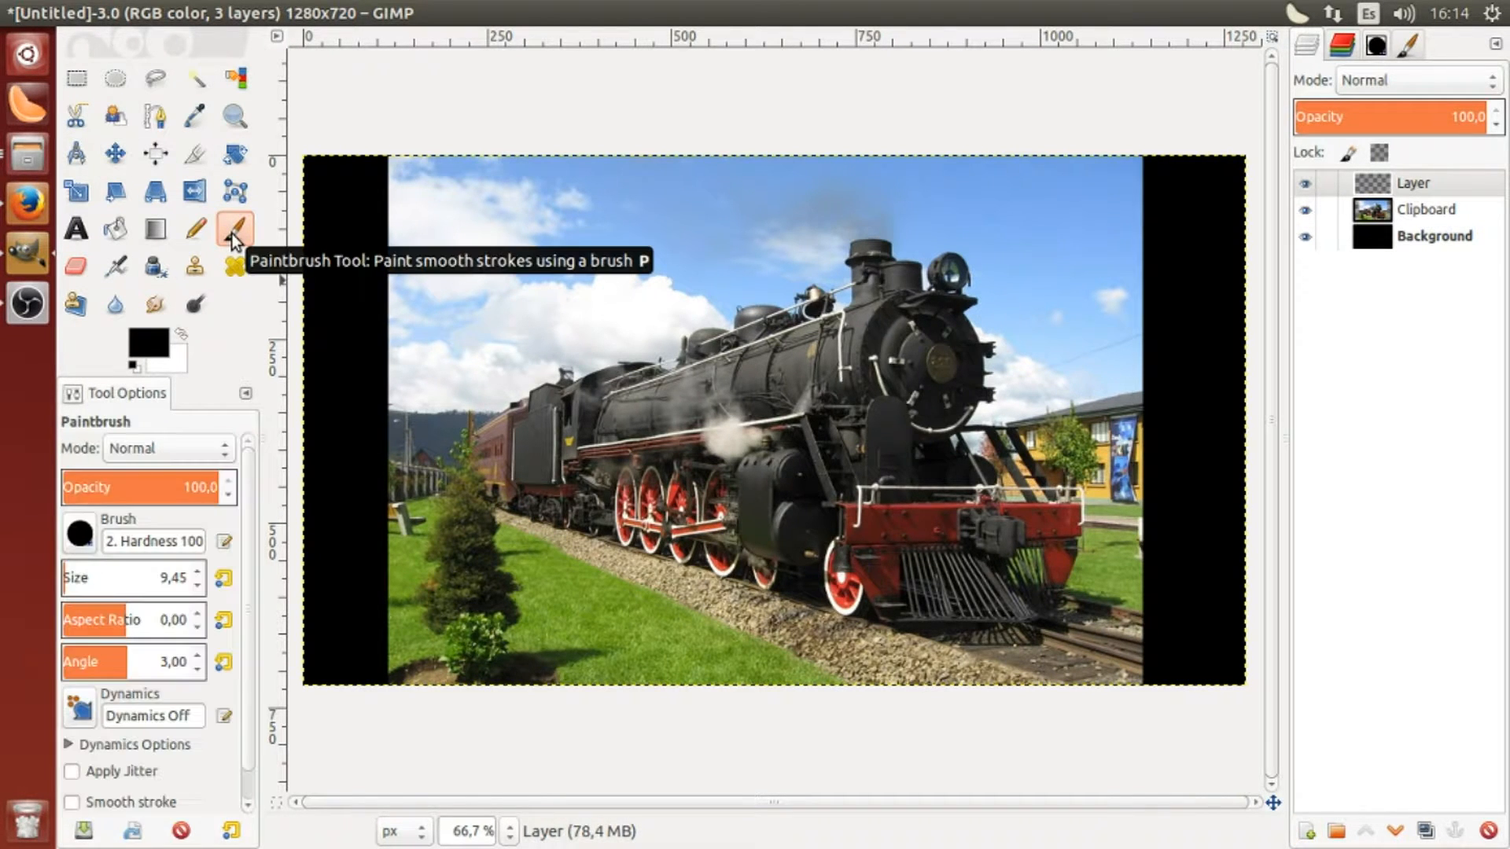
{"action": "left_click", "coordinate": [79, 537]}
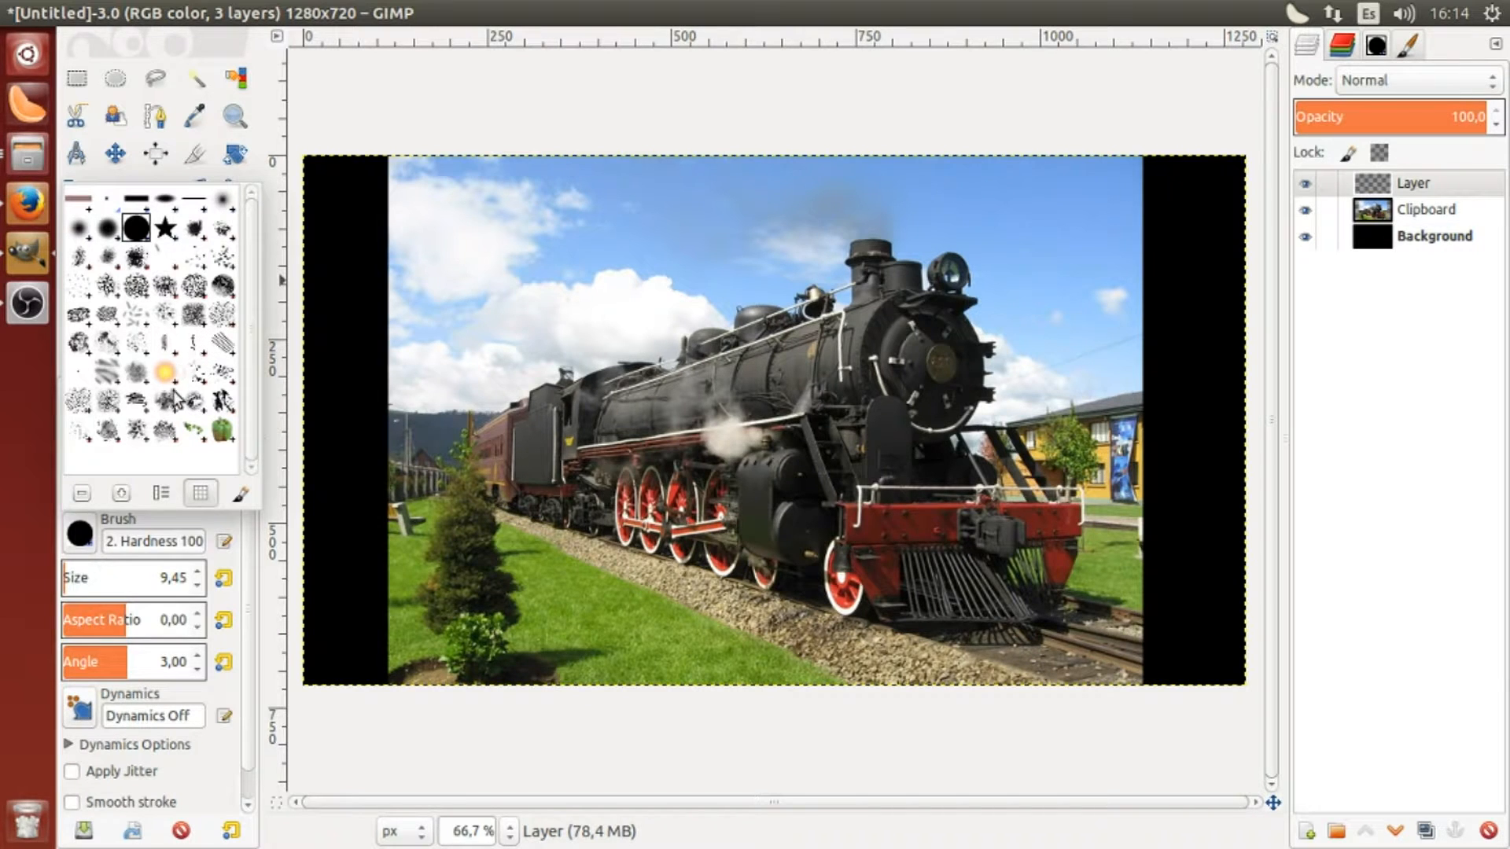
{"action": "double_click", "coordinate": [114, 438]}
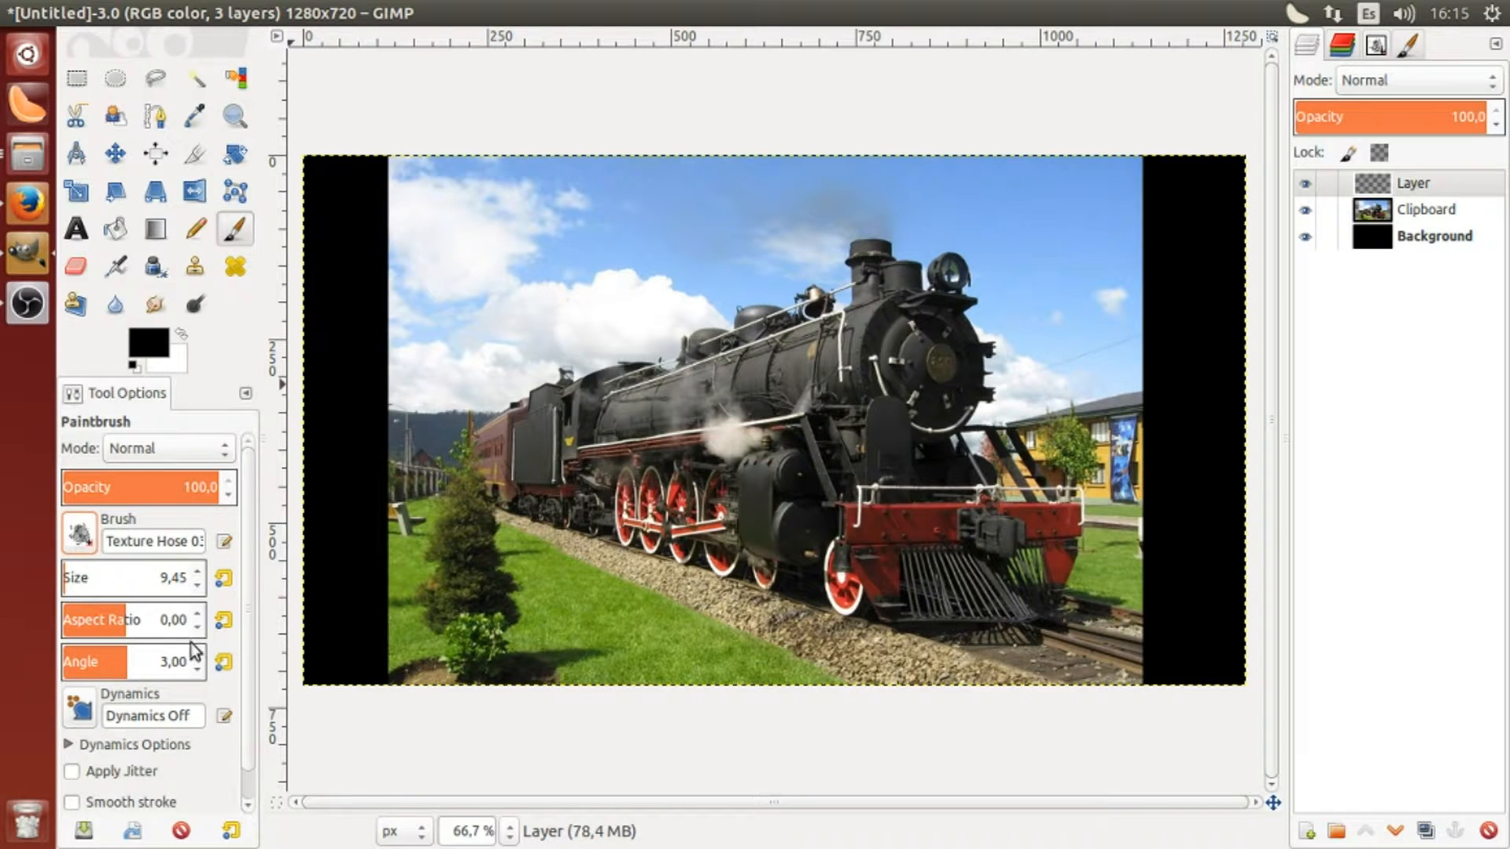
{"action": "scroll", "coordinate": [200, 578], "scroll_direction": "up", "scroll_amount": 15}
{"action": "scroll", "coordinate": [200, 579], "scroll_direction": "up", "scroll_amount": 20}
{"action": "left_click_drag", "start_coordinate": [563, 357], "coordinate": [615, 348]}
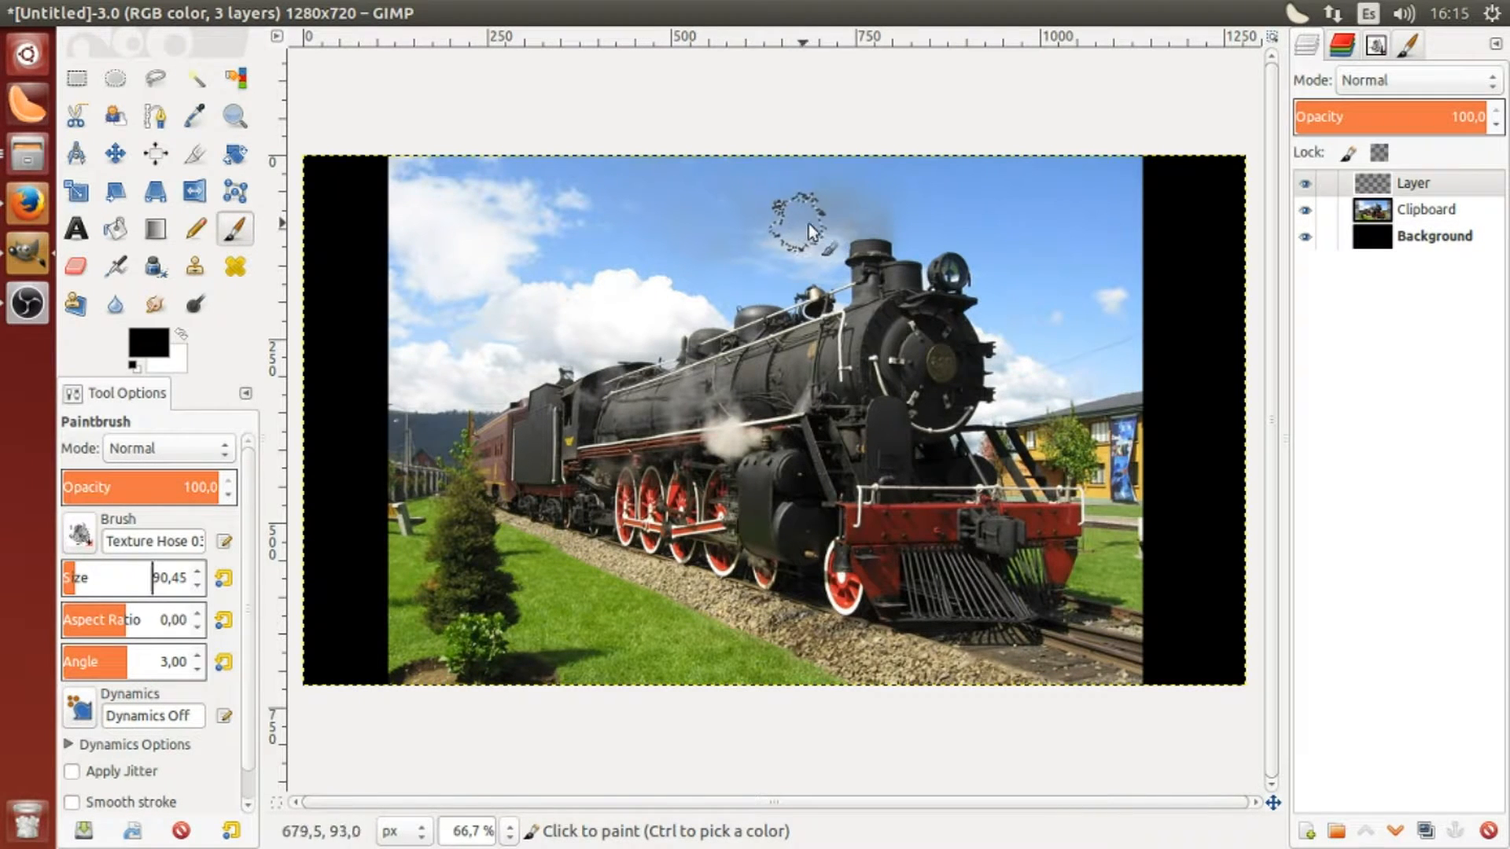
{"action": "mouse_move", "coordinate": [831, 214]}
{"action": "left_mouse_down"}
{"action": "mouse_move", "coordinate": [768, 204]}
{"action": "mouse_move", "coordinate": [880, 206]}
{"action": "left_mouse_up"}
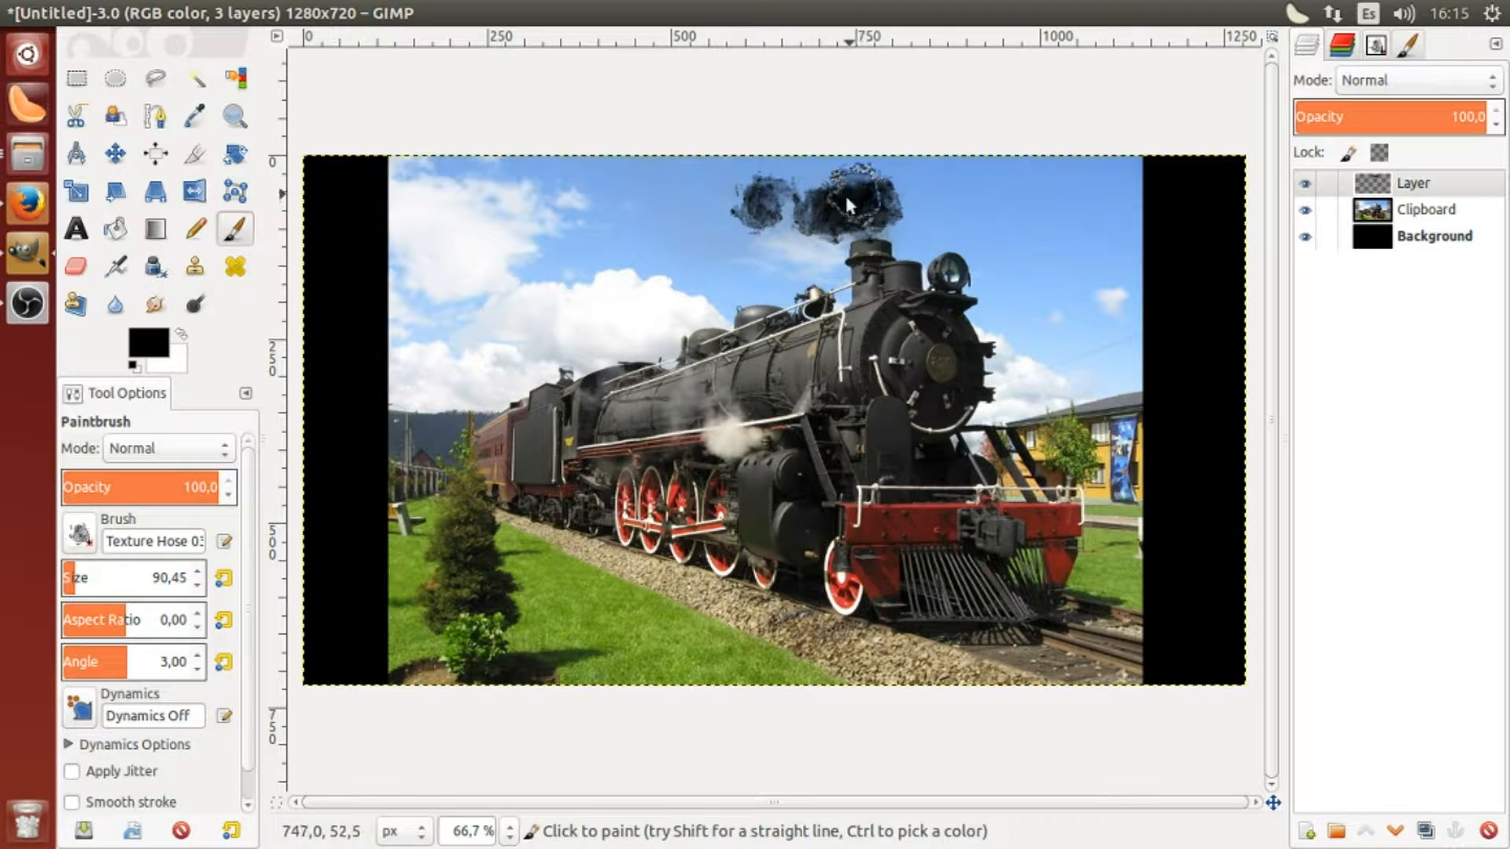
Set the foreground colour to dark brownish grey and paint over the black smoke, extending the plume away from the chimney
{"action": "left_click", "coordinate": [151, 341]}
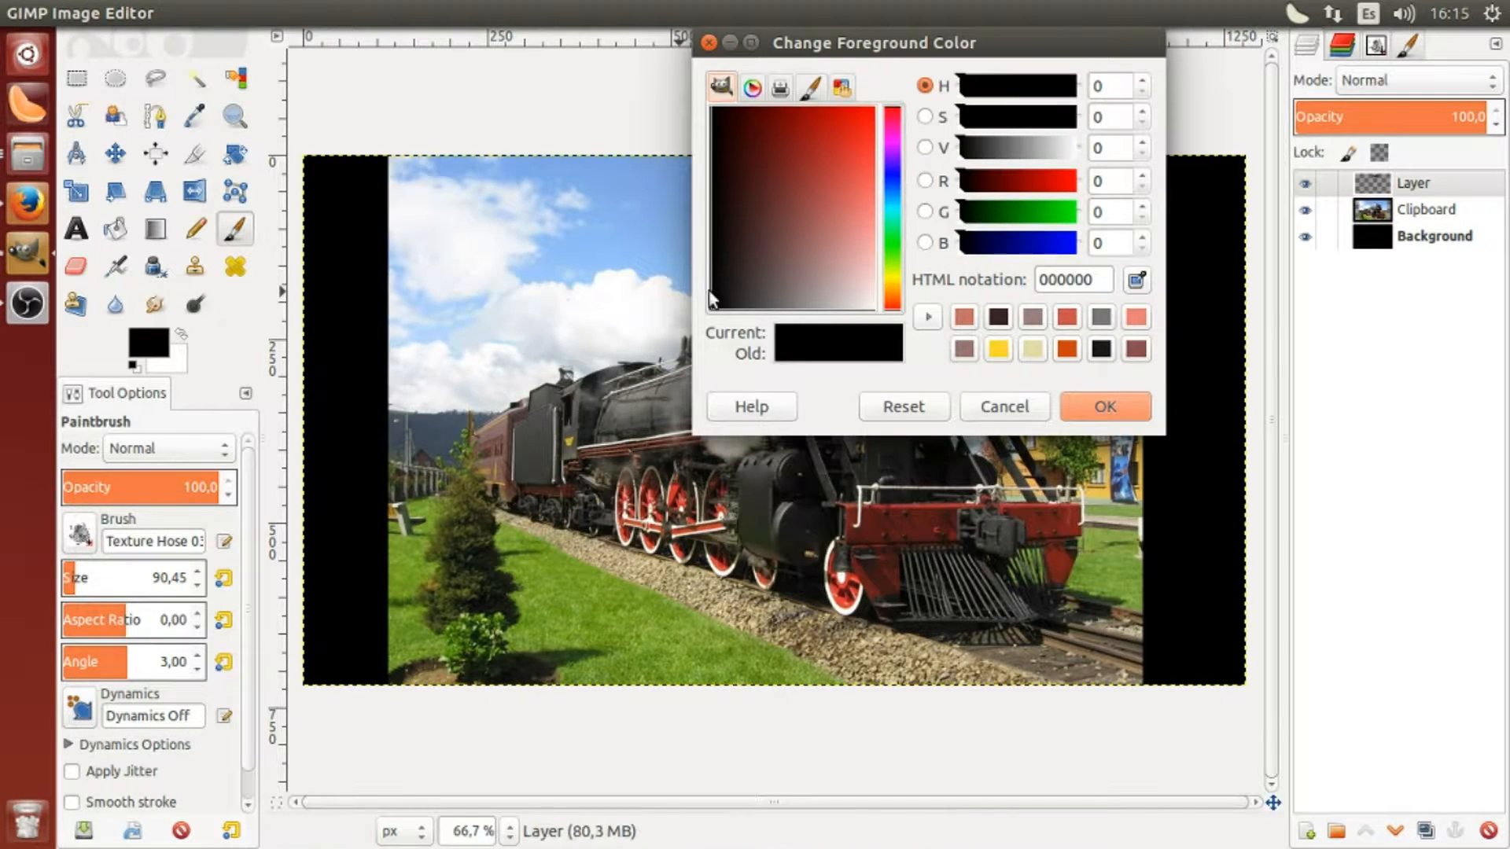
{"action": "left_click_drag", "start_coordinate": [706, 291], "coordinate": [769, 294]}
{"action": "left_click", "coordinate": [1087, 417]}
{"action": "left_click", "coordinate": [824, 199]}
{"action": "mouse_move", "coordinate": [838, 177]}
{"action": "left_mouse_down"}
{"action": "mouse_move", "coordinate": [748, 204]}
{"action": "mouse_move", "coordinate": [815, 221]}
{"action": "mouse_move", "coordinate": [858, 186]}
{"action": "mouse_move", "coordinate": [708, 184]}
{"action": "mouse_move", "coordinate": [741, 214]}
{"action": "mouse_move", "coordinate": [707, 203]}
{"action": "mouse_move", "coordinate": [701, 182]}
{"action": "mouse_move", "coordinate": [818, 250]}
{"action": "mouse_move", "coordinate": [873, 204]}
{"action": "mouse_move", "coordinate": [846, 172]}
{"action": "left_mouse_up"}
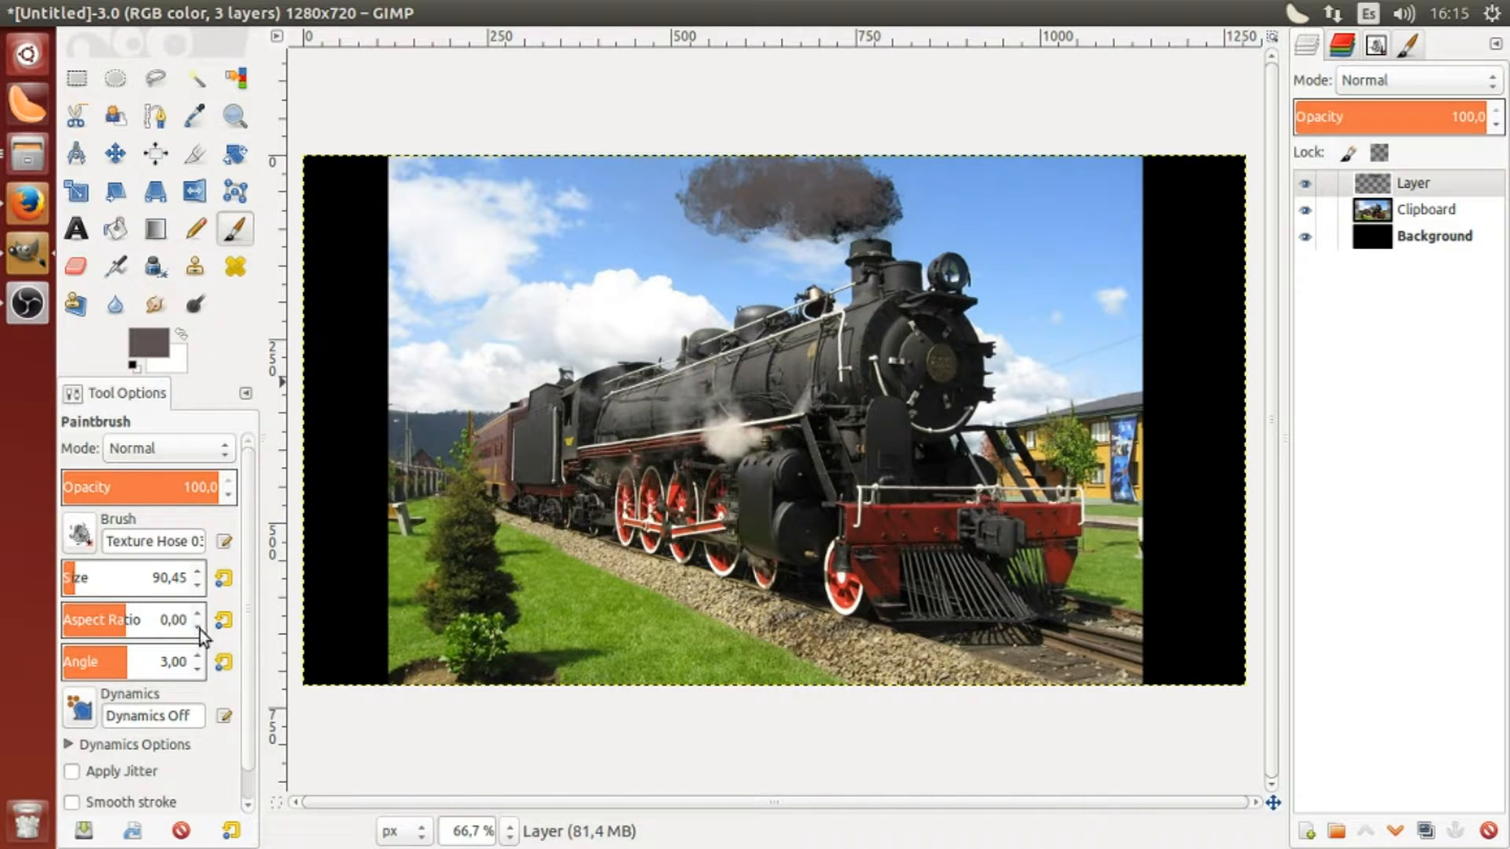
Reduce the brush size to 73.45, set the foreground colour to light grey and paint paler smoke at the plume's trailing end
{"action": "left_click", "coordinate": [197, 586]}
{"action": "left_click", "coordinate": [168, 349]}
{"action": "left_click_drag", "start_coordinate": [805, 310], "coordinate": [835, 299]}
{"action": "left_click", "coordinate": [1097, 404]}
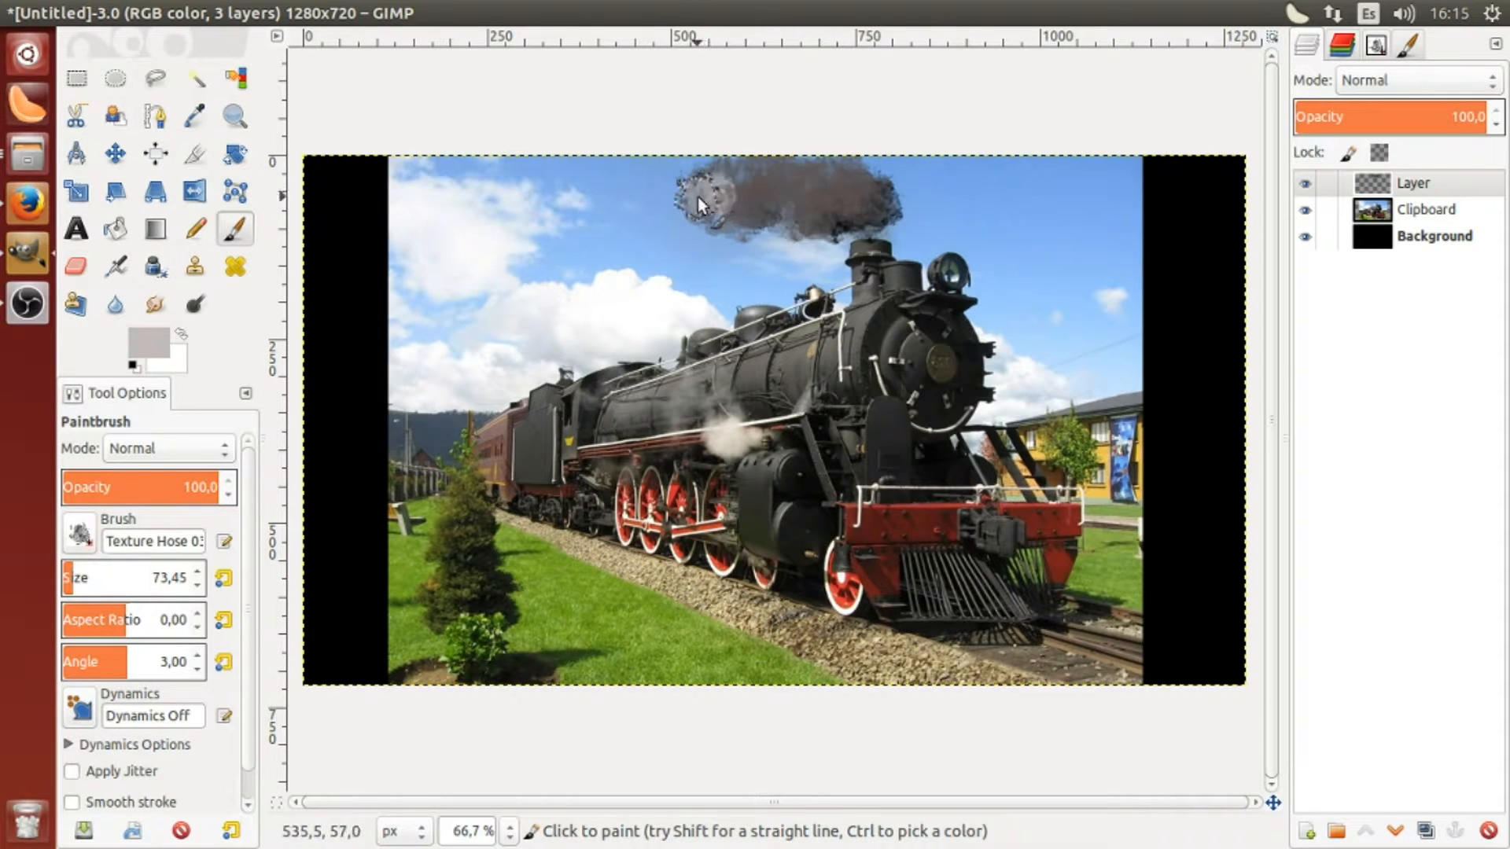
{"action": "mouse_move", "coordinate": [678, 206]}
{"action": "left_mouse_down"}
{"action": "mouse_move", "coordinate": [663, 217]}
{"action": "mouse_move", "coordinate": [682, 182]}
{"action": "mouse_move", "coordinate": [644, 182]}
{"action": "mouse_move", "coordinate": [659, 204]}
{"action": "left_mouse_up"}
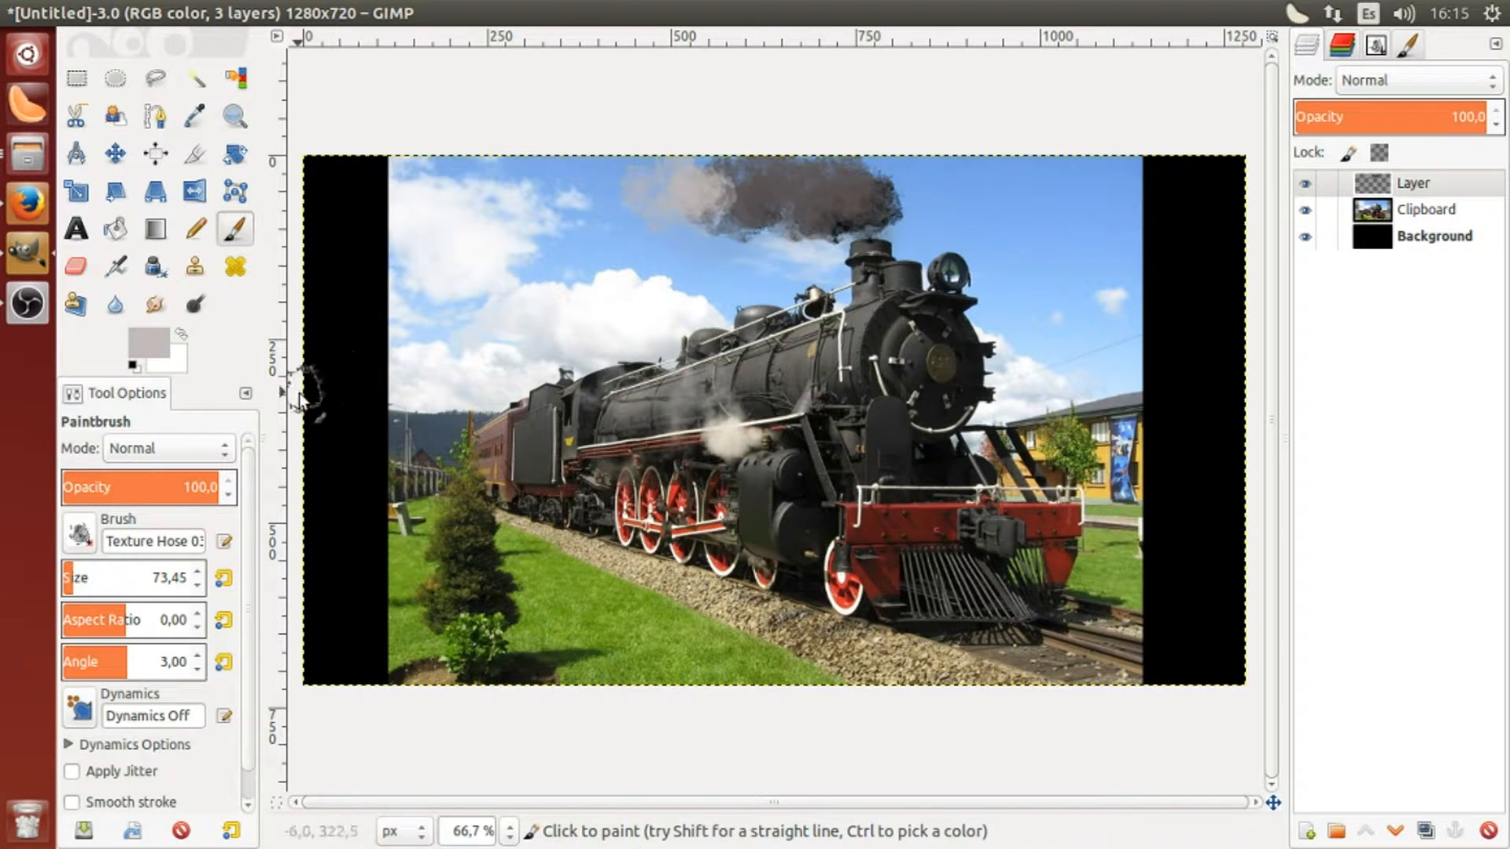
Reduce the brush size to 45.45, set the foreground colour to dark grey and paint over the transition between light and dark smoke
{"action": "left_click", "coordinate": [197, 586]}
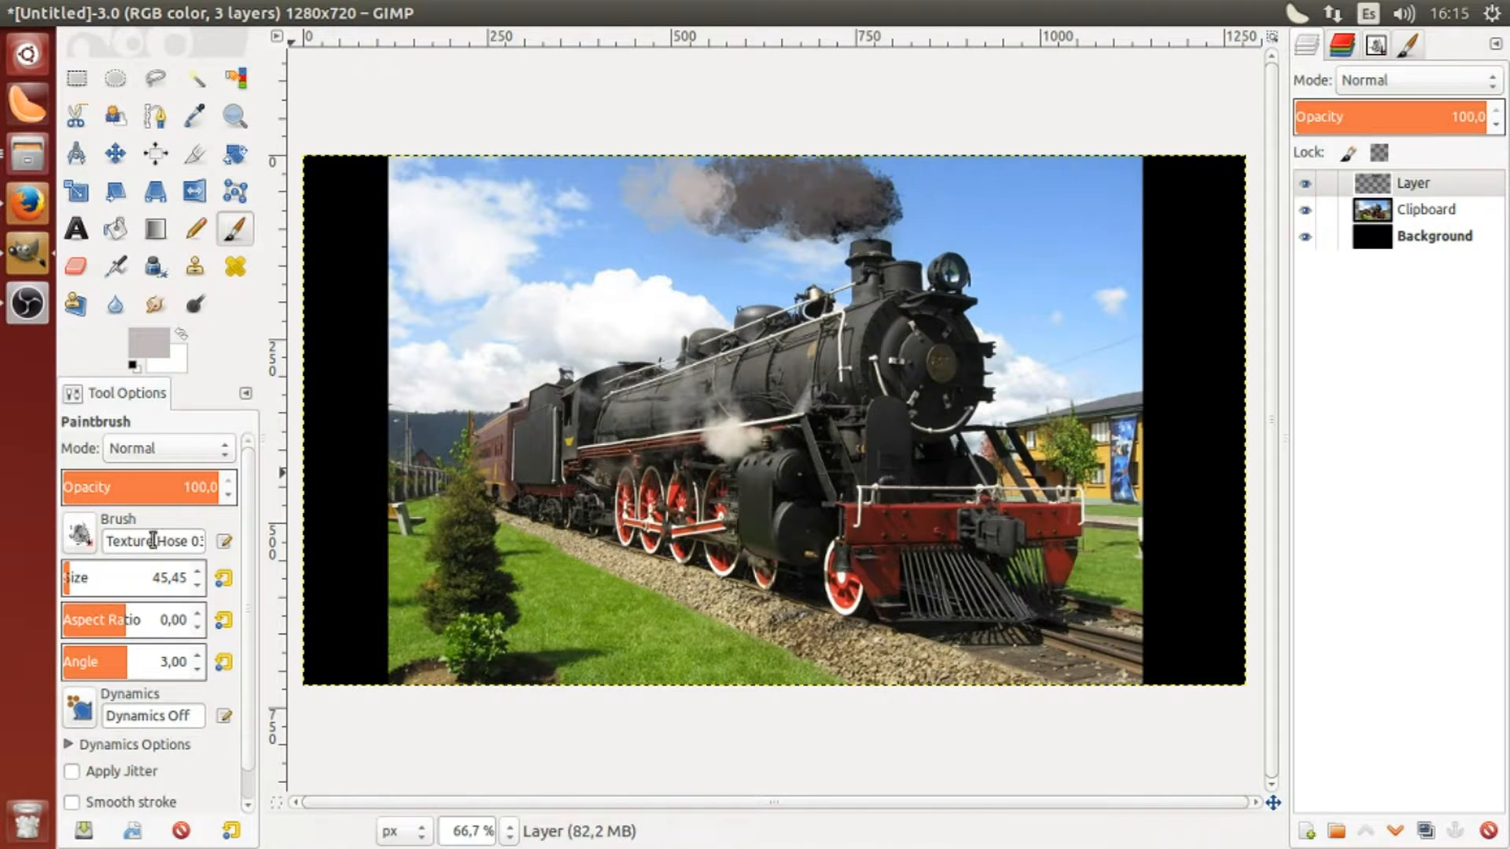
{"action": "left_click", "coordinate": [158, 335]}
{"action": "left_click_drag", "start_coordinate": [744, 295], "coordinate": [761, 291]}
{"action": "left_click", "coordinate": [1088, 417]}
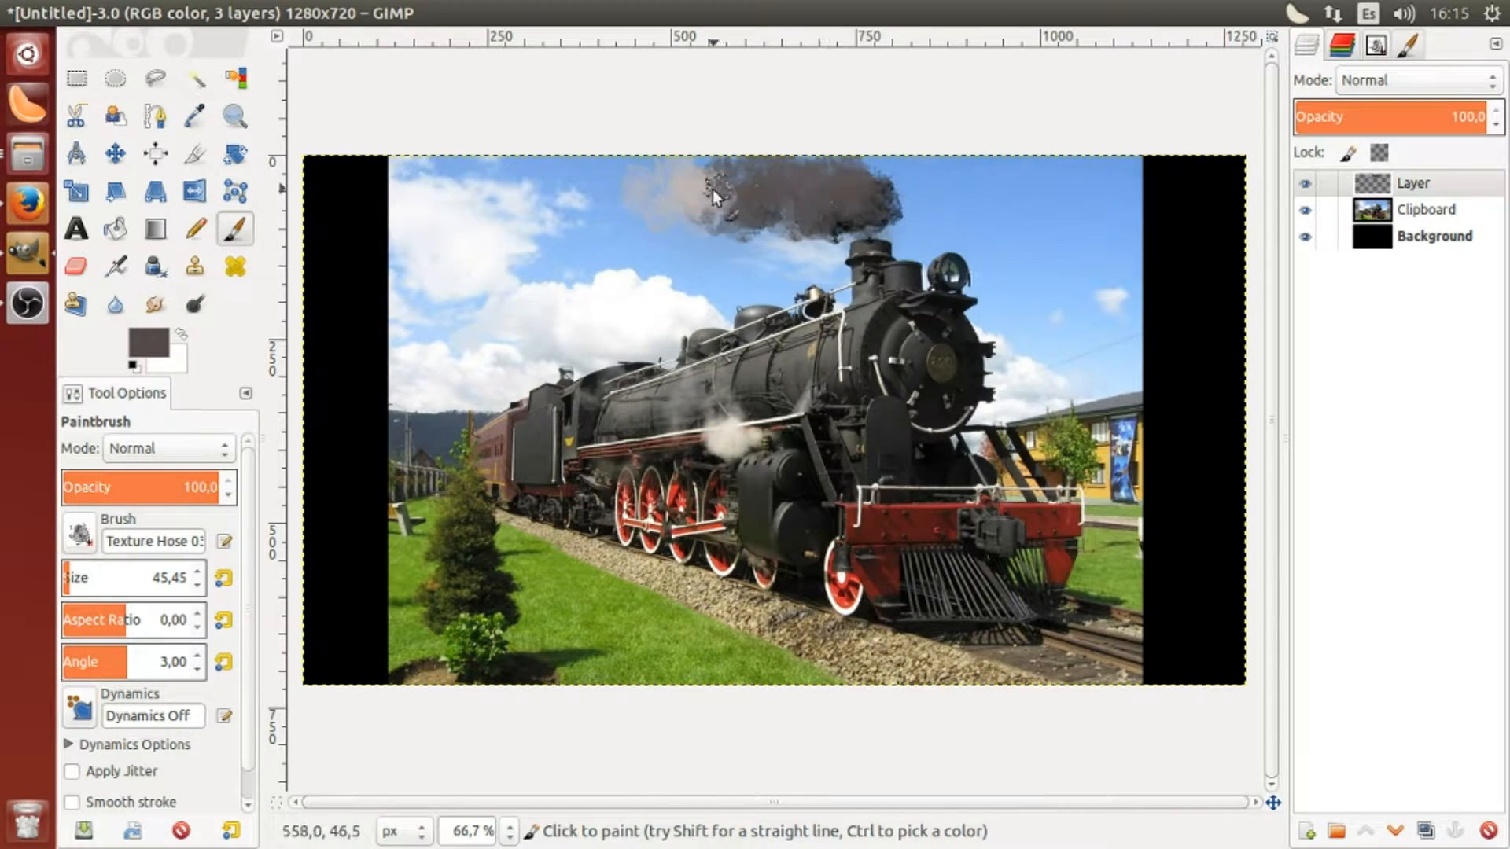
{"action": "mouse_move", "coordinate": [709, 221]}
{"action": "left_mouse_down"}
{"action": "mouse_move", "coordinate": [698, 175]}
{"action": "mouse_move", "coordinate": [726, 217]}
{"action": "left_mouse_up"}
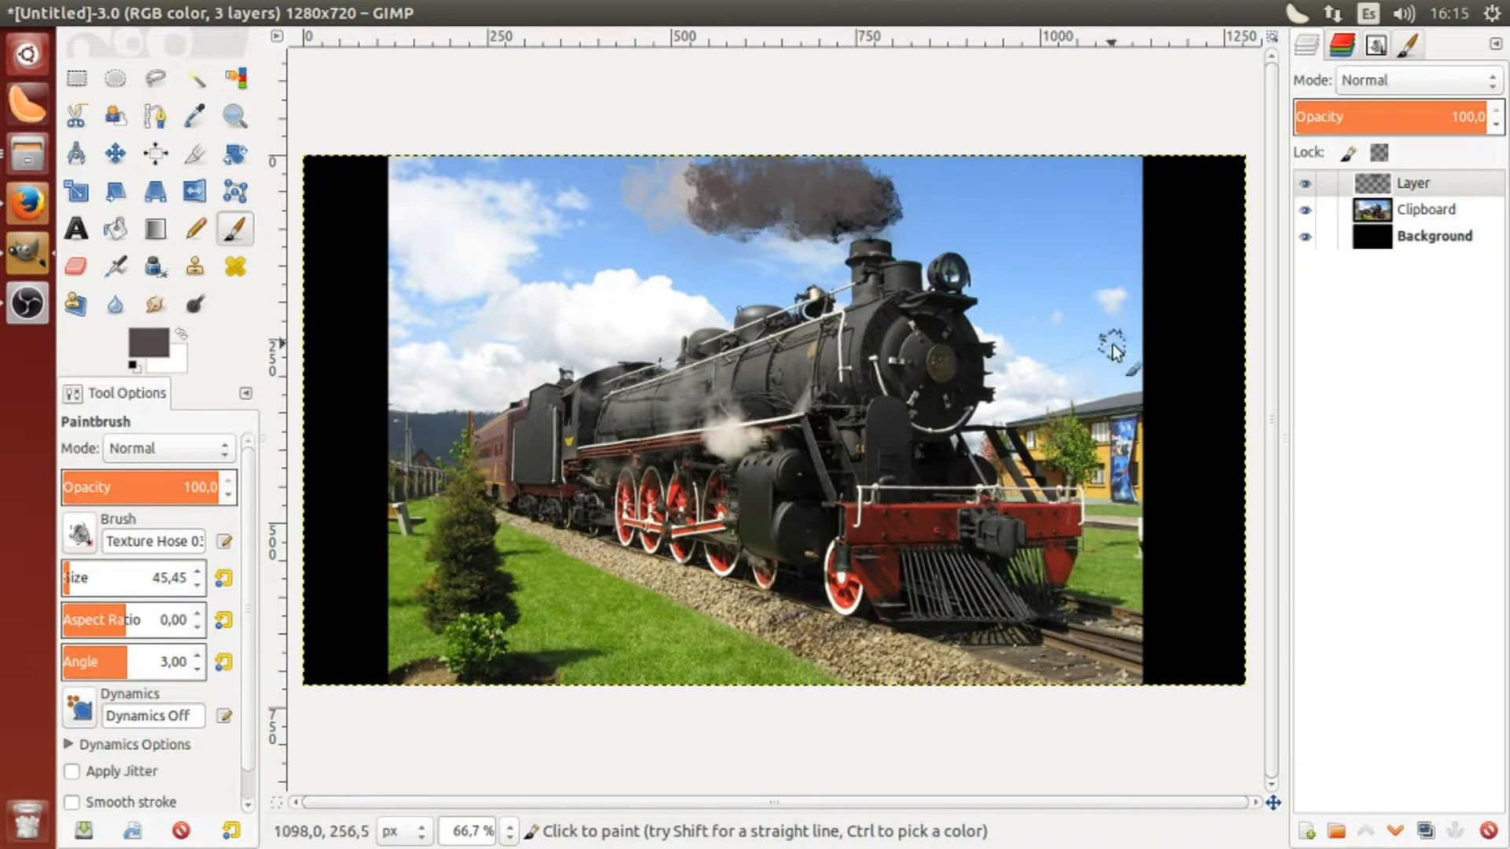
Lower the smoke layer's opacity to 60, and raise it back up to 96
{"action": "left_click", "coordinate": [1418, 186]}
{"action": "left_click", "coordinate": [1496, 124]}
{"action": "left_click", "coordinate": [1496, 125]}
{"action": "left_click", "coordinate": [1497, 124]}
{"action": "left_click", "coordinate": [1496, 125]}
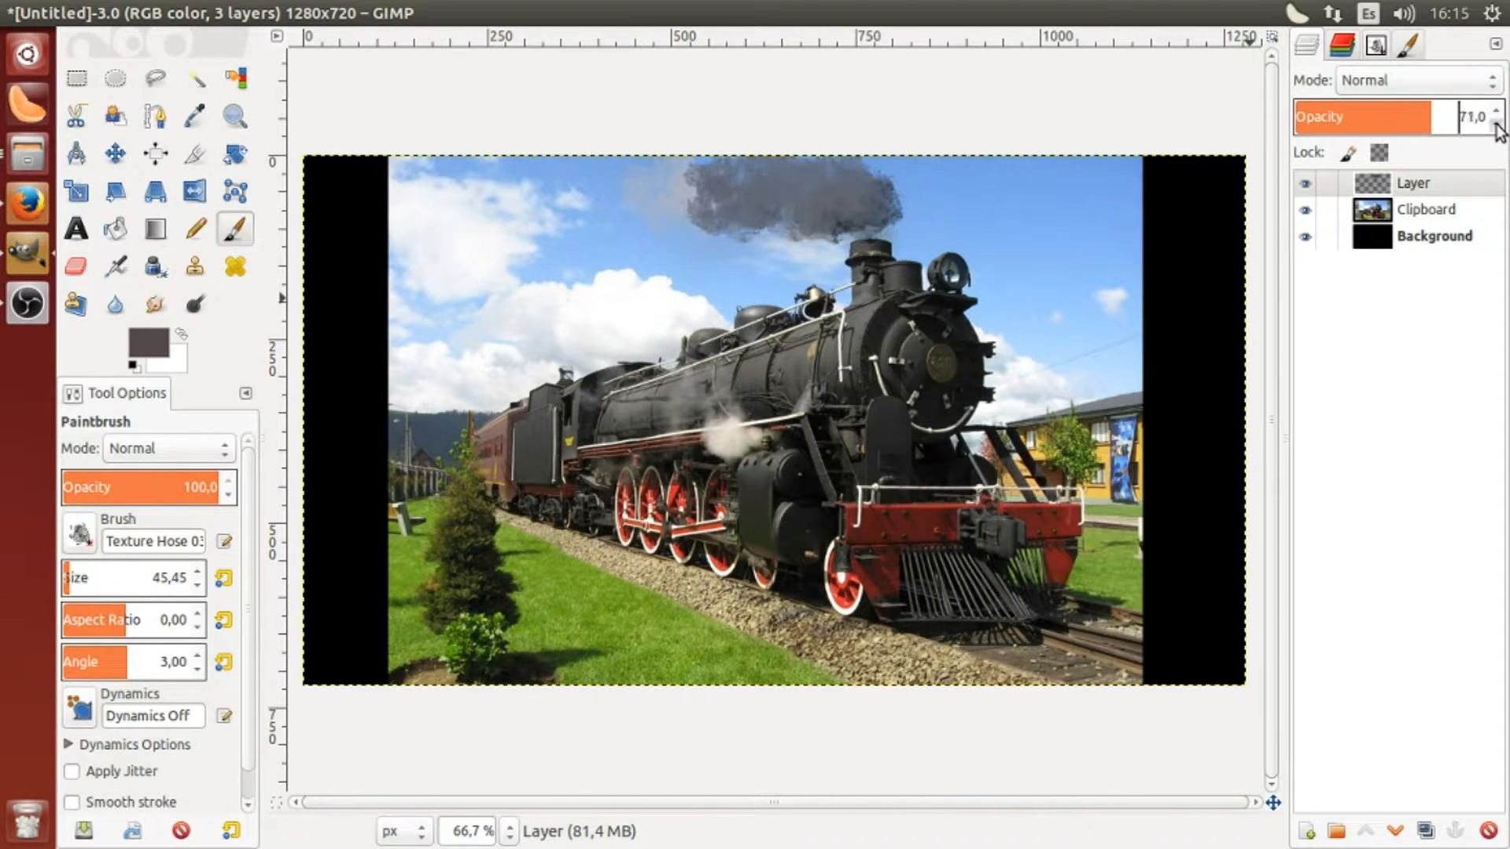
{"action": "left_click", "coordinate": [1496, 124]}
{"action": "left_click", "coordinate": [1497, 105]}
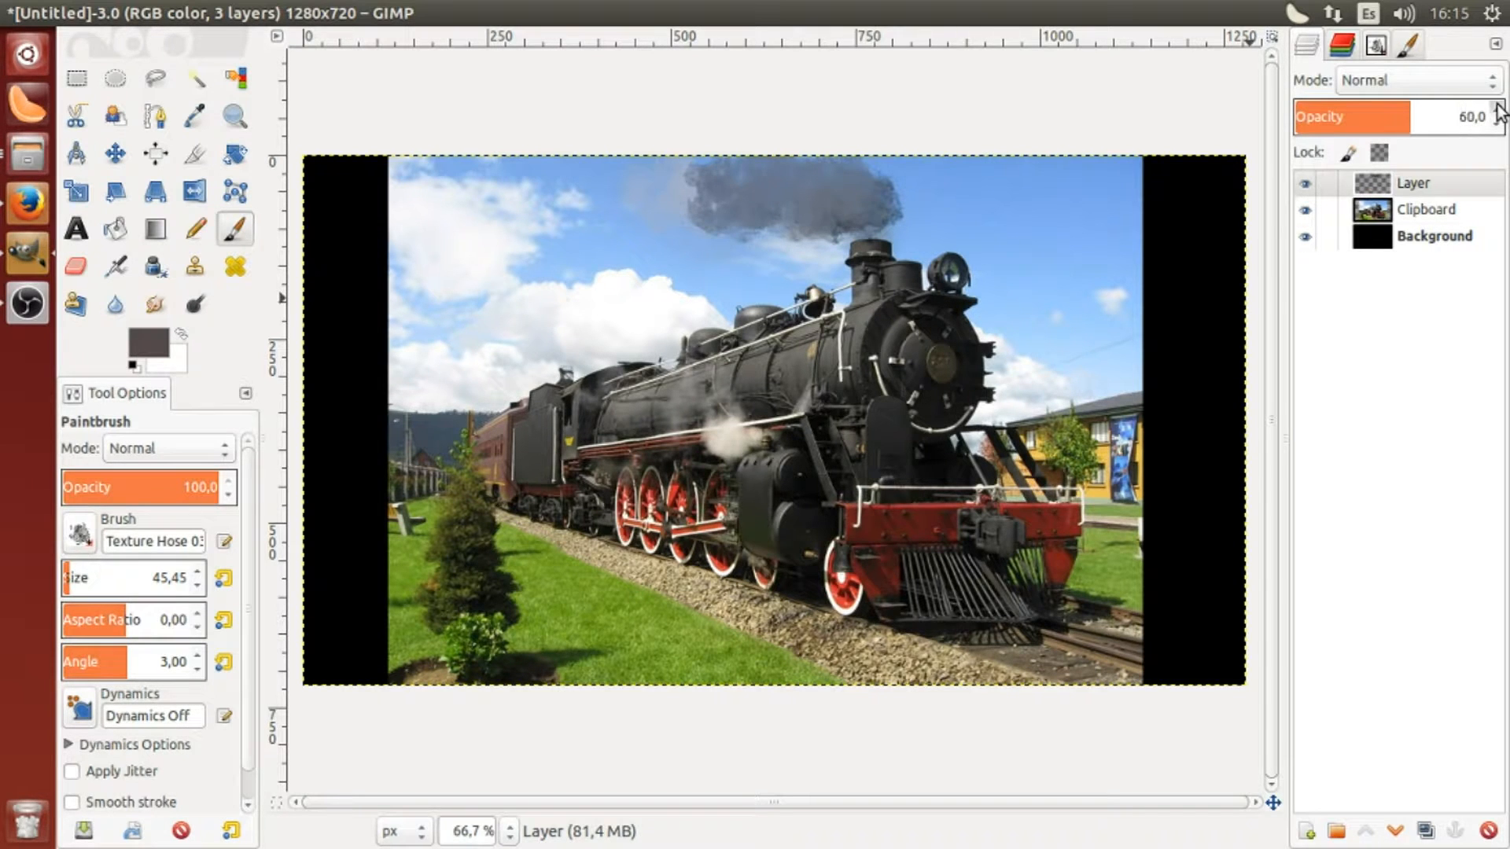
{"action": "left_click", "coordinate": [1497, 109]}
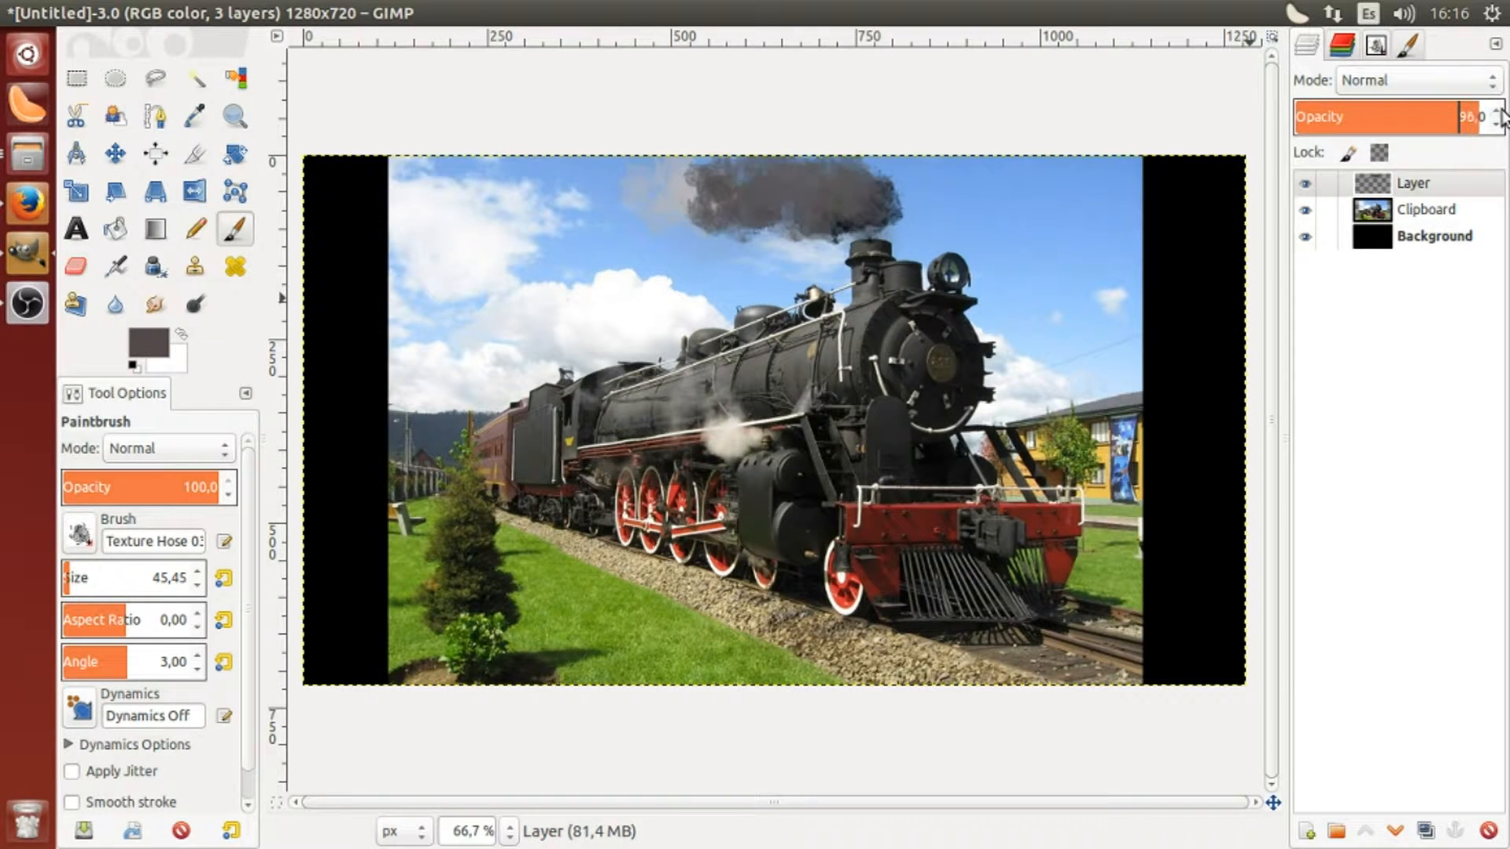
Try the smoke layer's blend modes one after another from Dissolve through Divide, and set it back to Normal
{"action": "left_click", "coordinate": [1494, 82]}
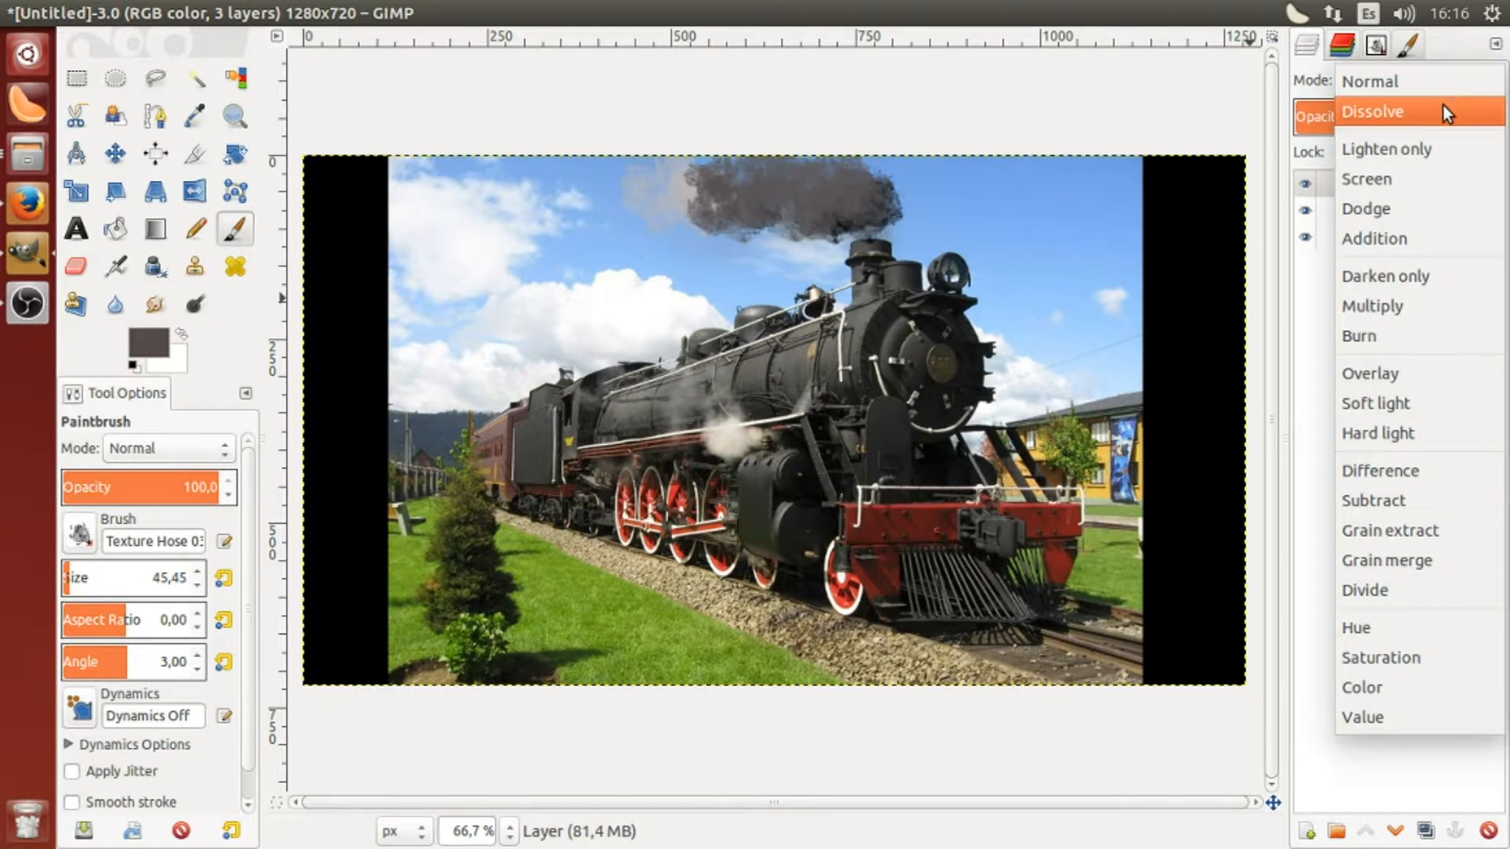
{"action": "left_click", "coordinate": [1447, 114]}
{"action": "key", "text": "Down"}
{"action": "key", "text": "Down"}
{"action": "key", "text": "Down"}
{"action": "key", "text": "Down"}
{"action": "key", "text": "Down"}
{"action": "key", "text": "Down"}
{"action": "key", "text": "Down"}
{"action": "key", "text": "Down"}
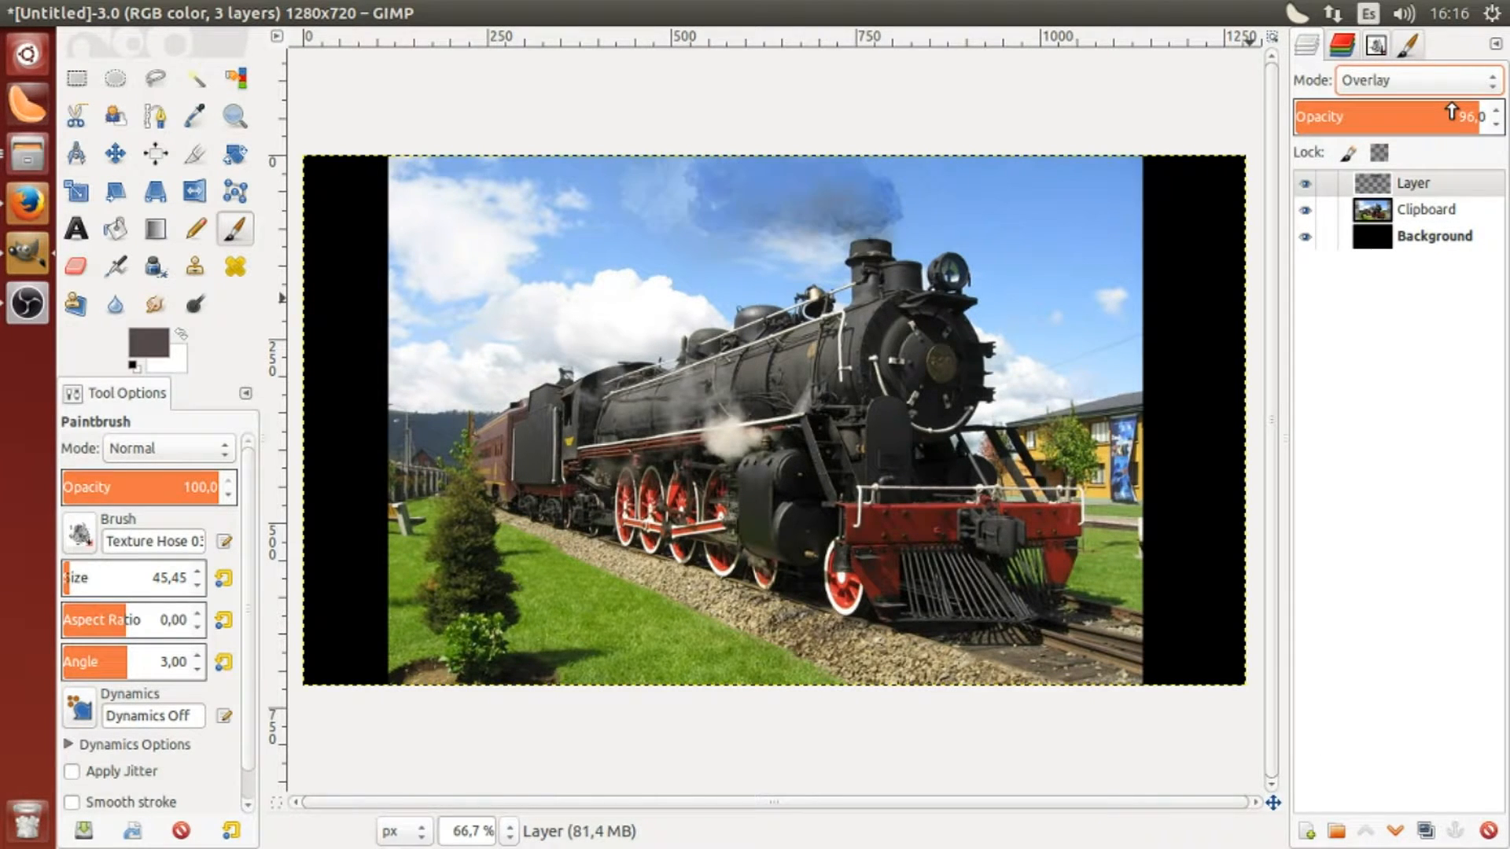
{"action": "key", "text": "Down"}
{"action": "key", "text": "Down"}
{"action": "key", "text": "Down"}
{"action": "key", "text": "Down"}
{"action": "key", "text": "Down"}
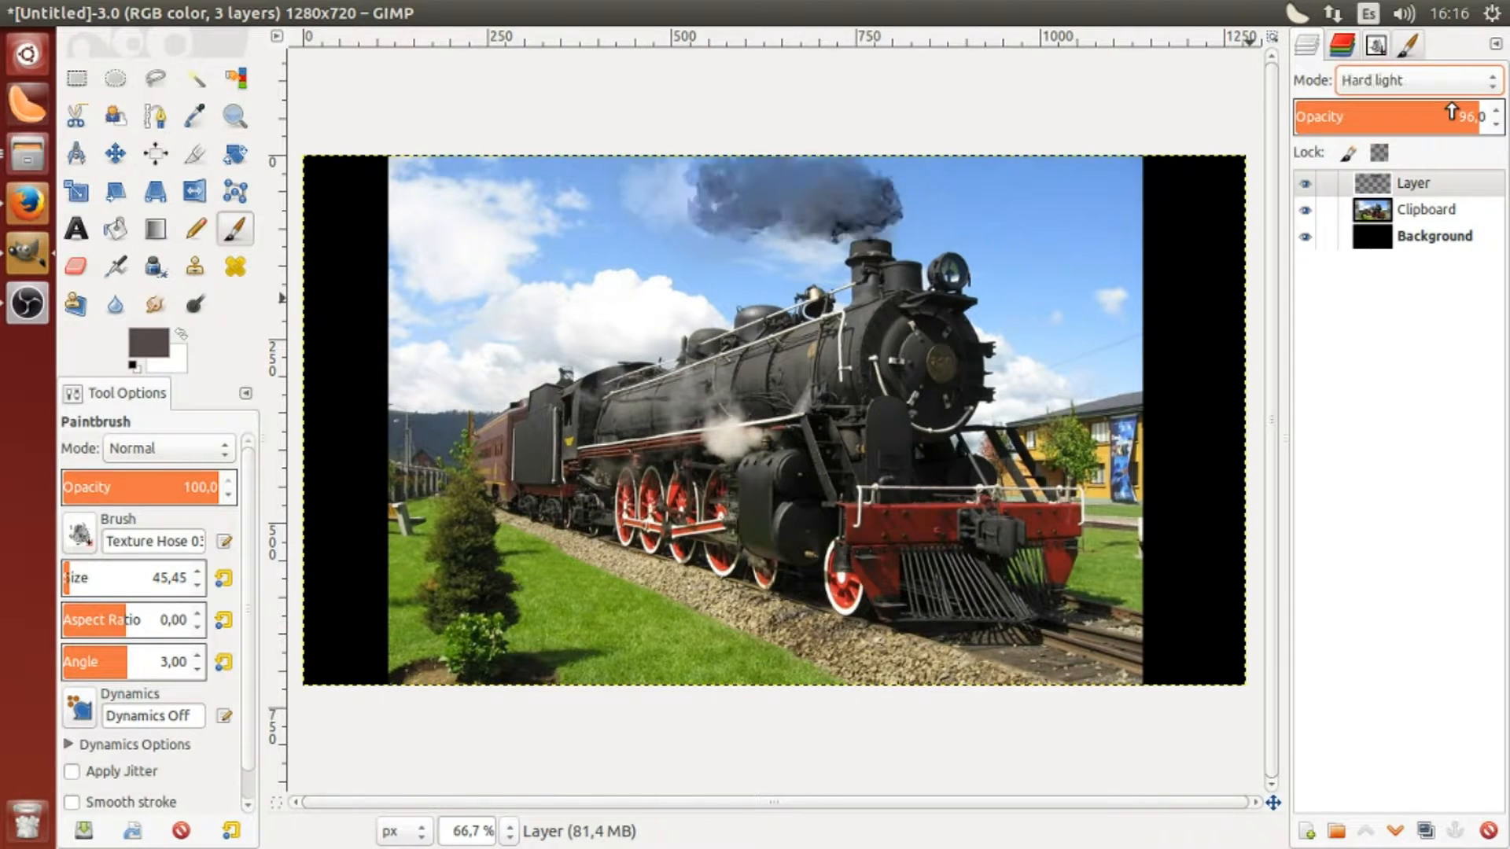
{"action": "key", "text": "Down"}
{"action": "key", "text": "Down"}
{"action": "key", "text": "Down"}
{"action": "key", "text": "Down"}
{"action": "key", "text": "Down"}
{"action": "key", "text": "Down"}
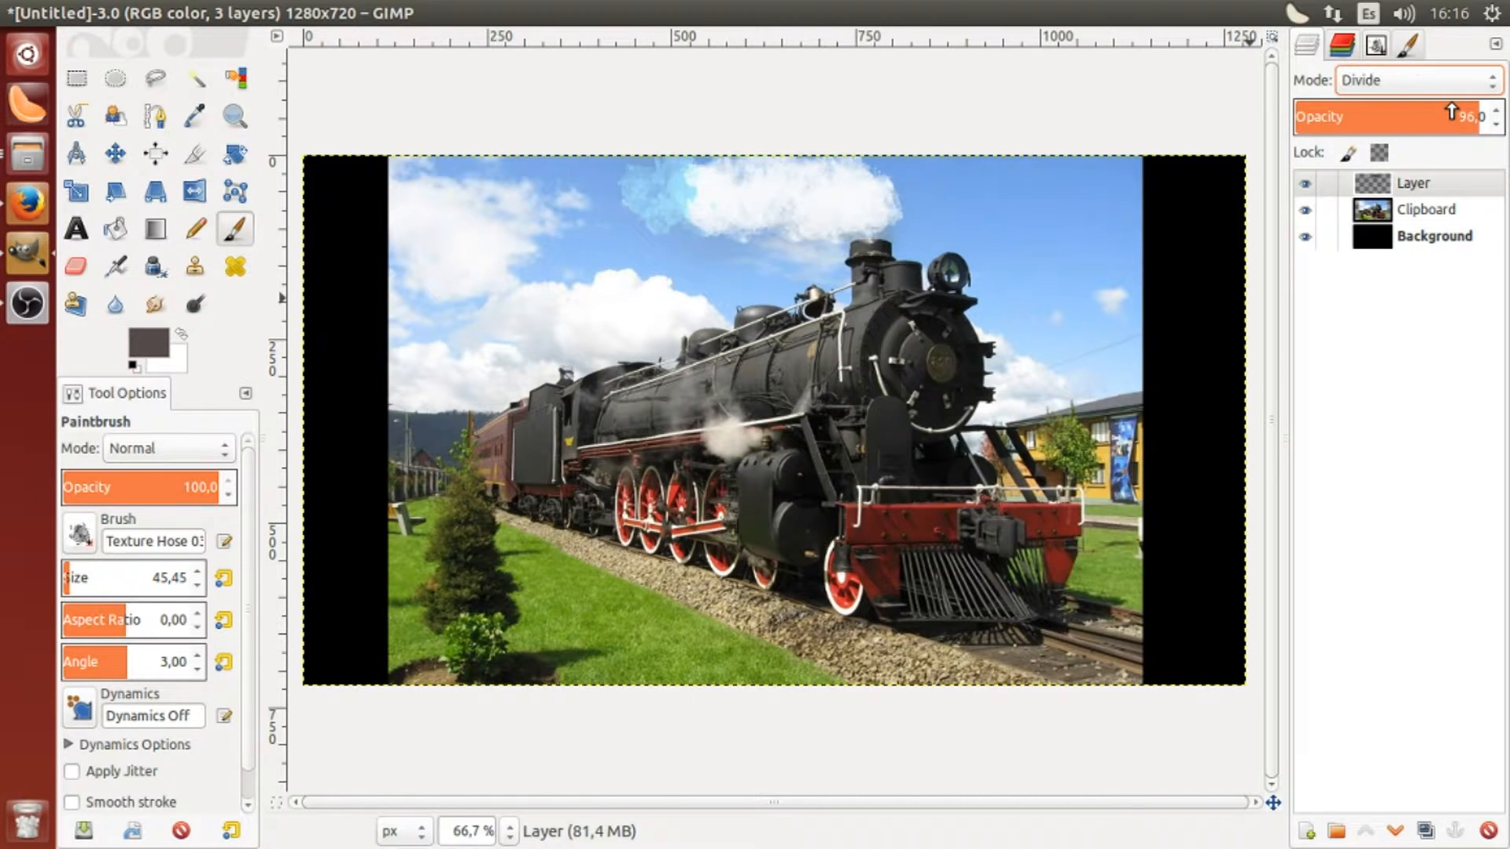
{"action": "key", "text": "Home"}
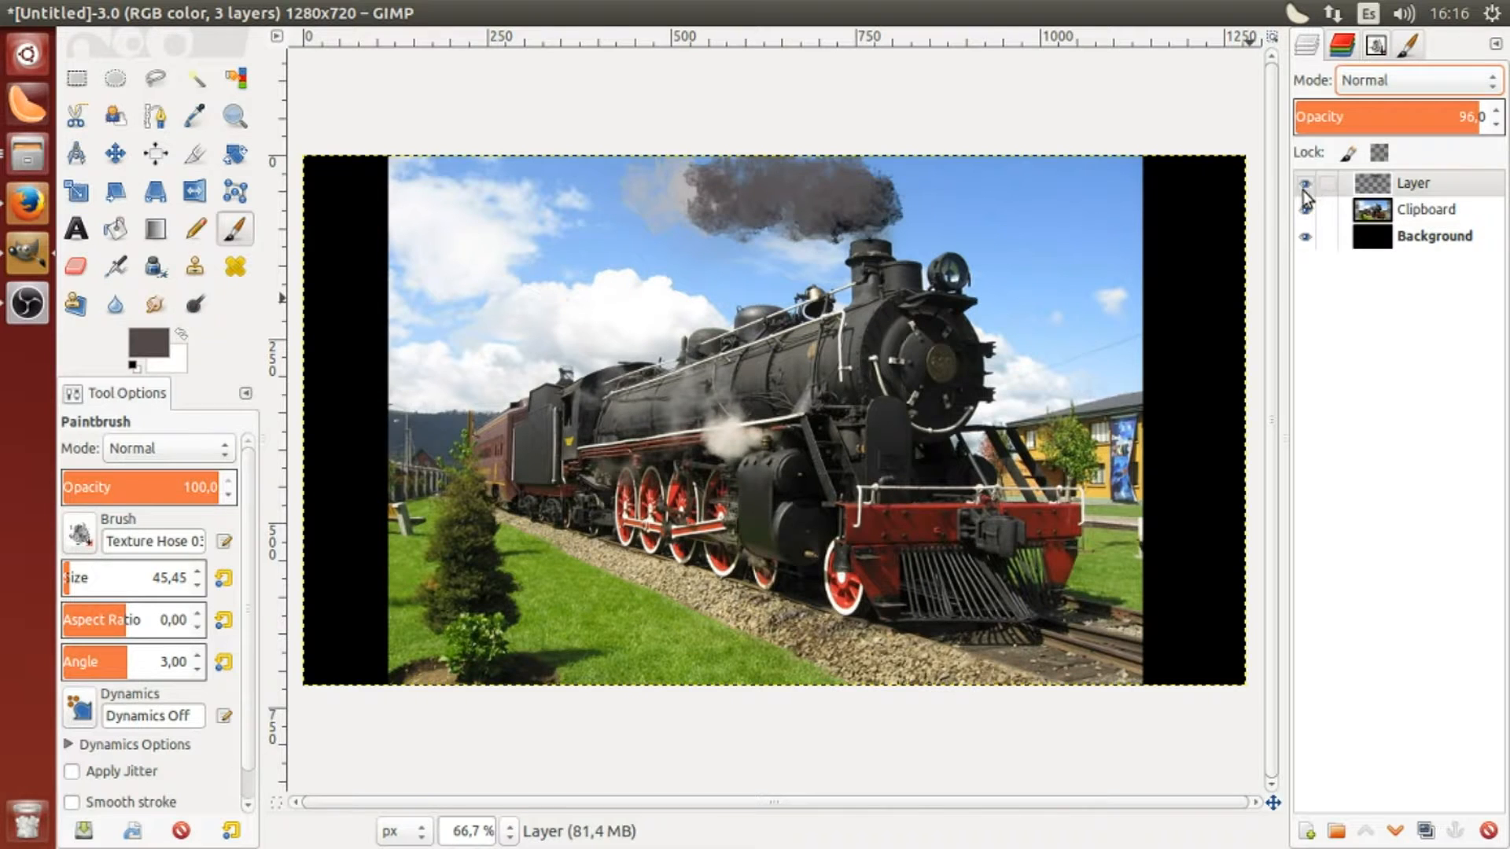
Delete the layer containing the painted smoke
{"action": "left_click", "coordinate": [1408, 188]}
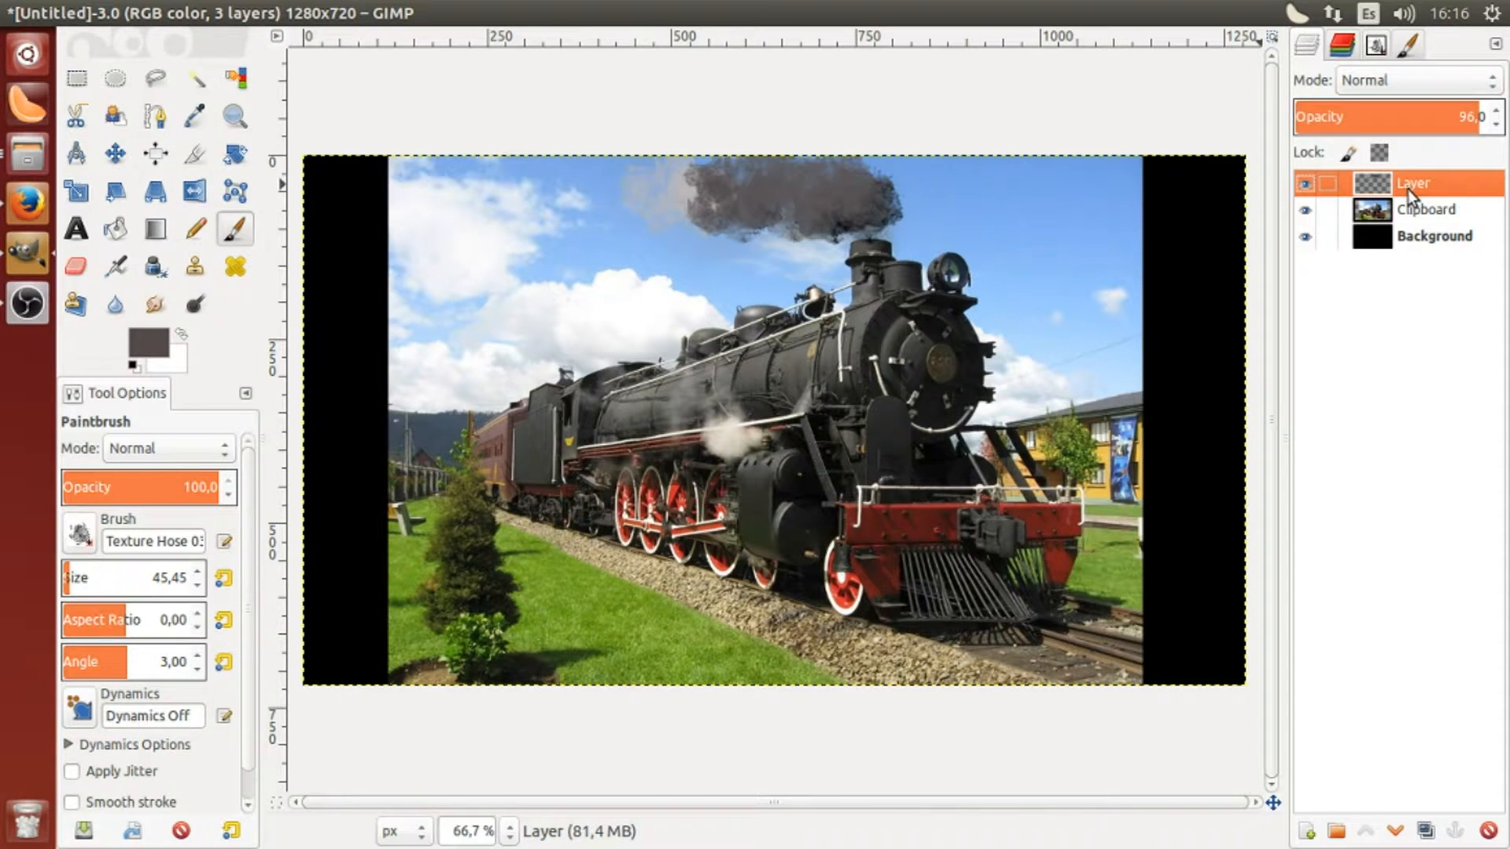
{"action": "right_click", "coordinate": [1419, 193]}
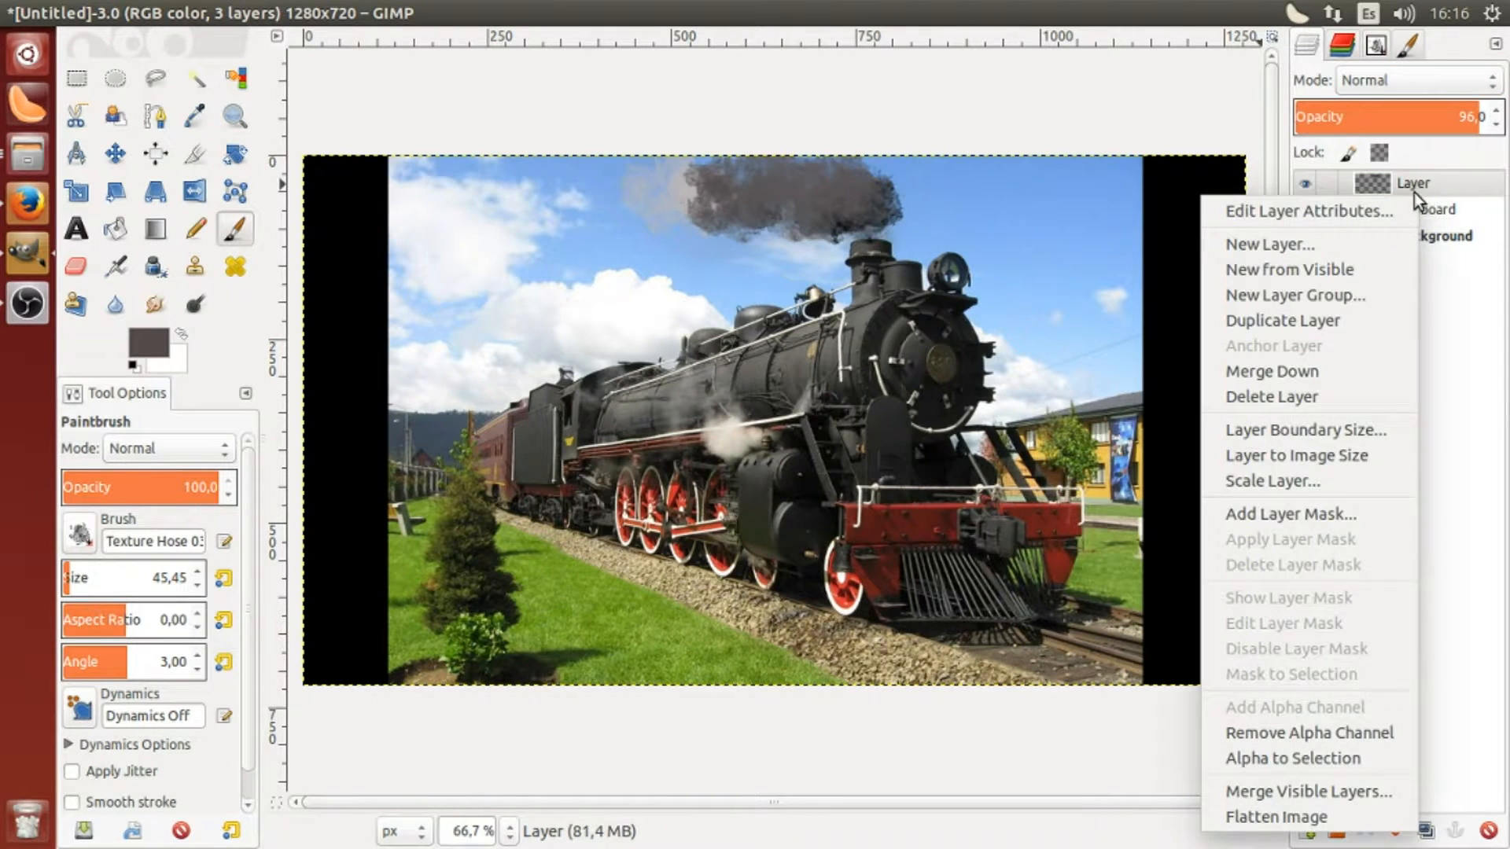
{"action": "left_click", "coordinate": [1307, 393]}
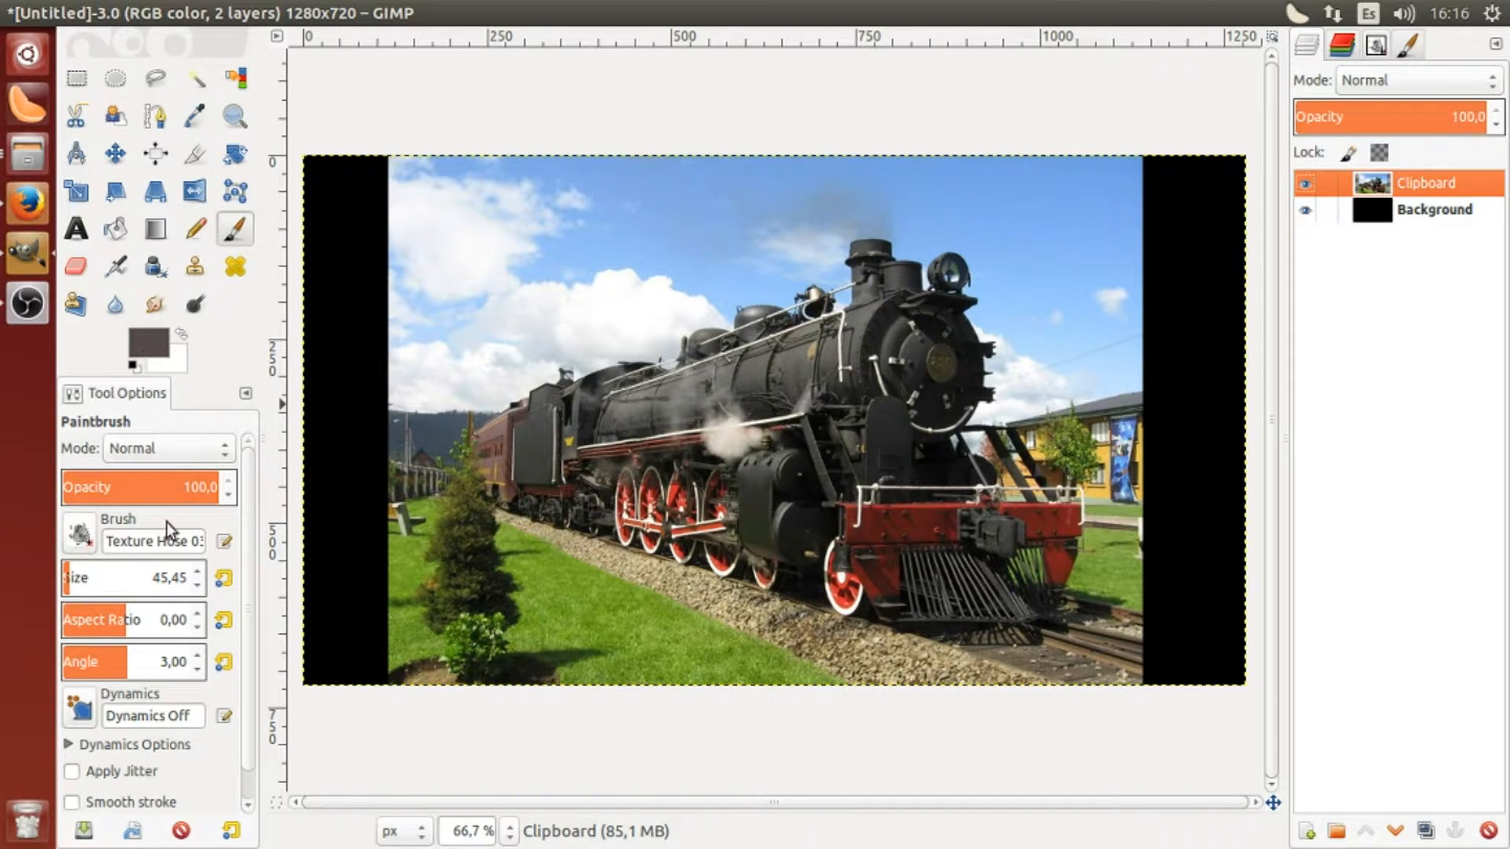
Set the Paintbrush mode to Value and opacity to 80, and paint dark smoke above the locomotive's chimney
{"action": "left_click", "coordinate": [225, 452]}
{"action": "scroll", "coordinate": [206, 472], "scroll_direction": "down", "scroll_amount": 1}
{"action": "scroll", "coordinate": [183, 508], "scroll_direction": "down", "scroll_amount": 10}
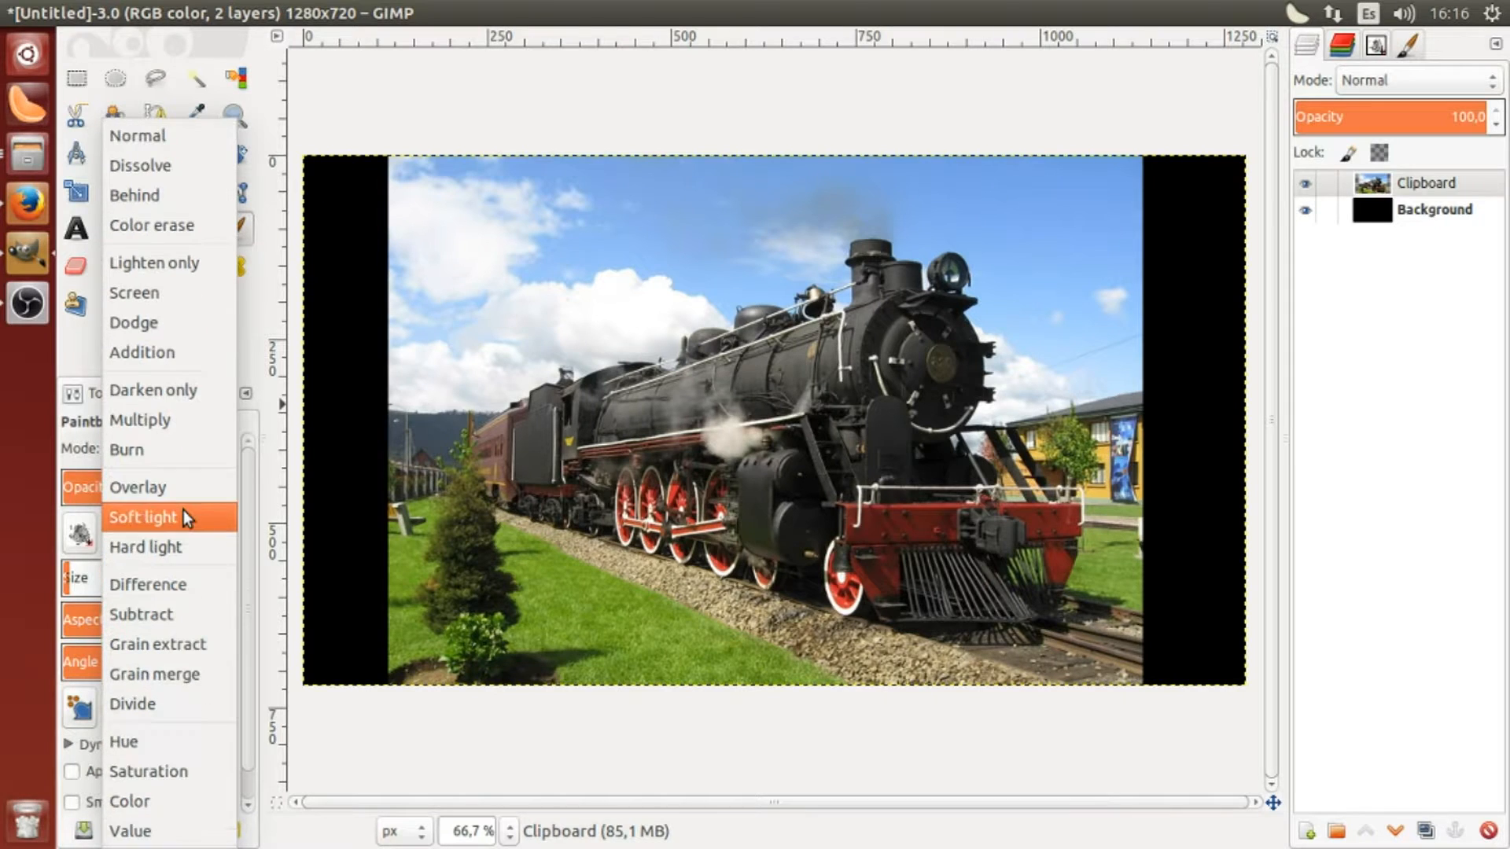
{"action": "left_click", "coordinate": [145, 832]}
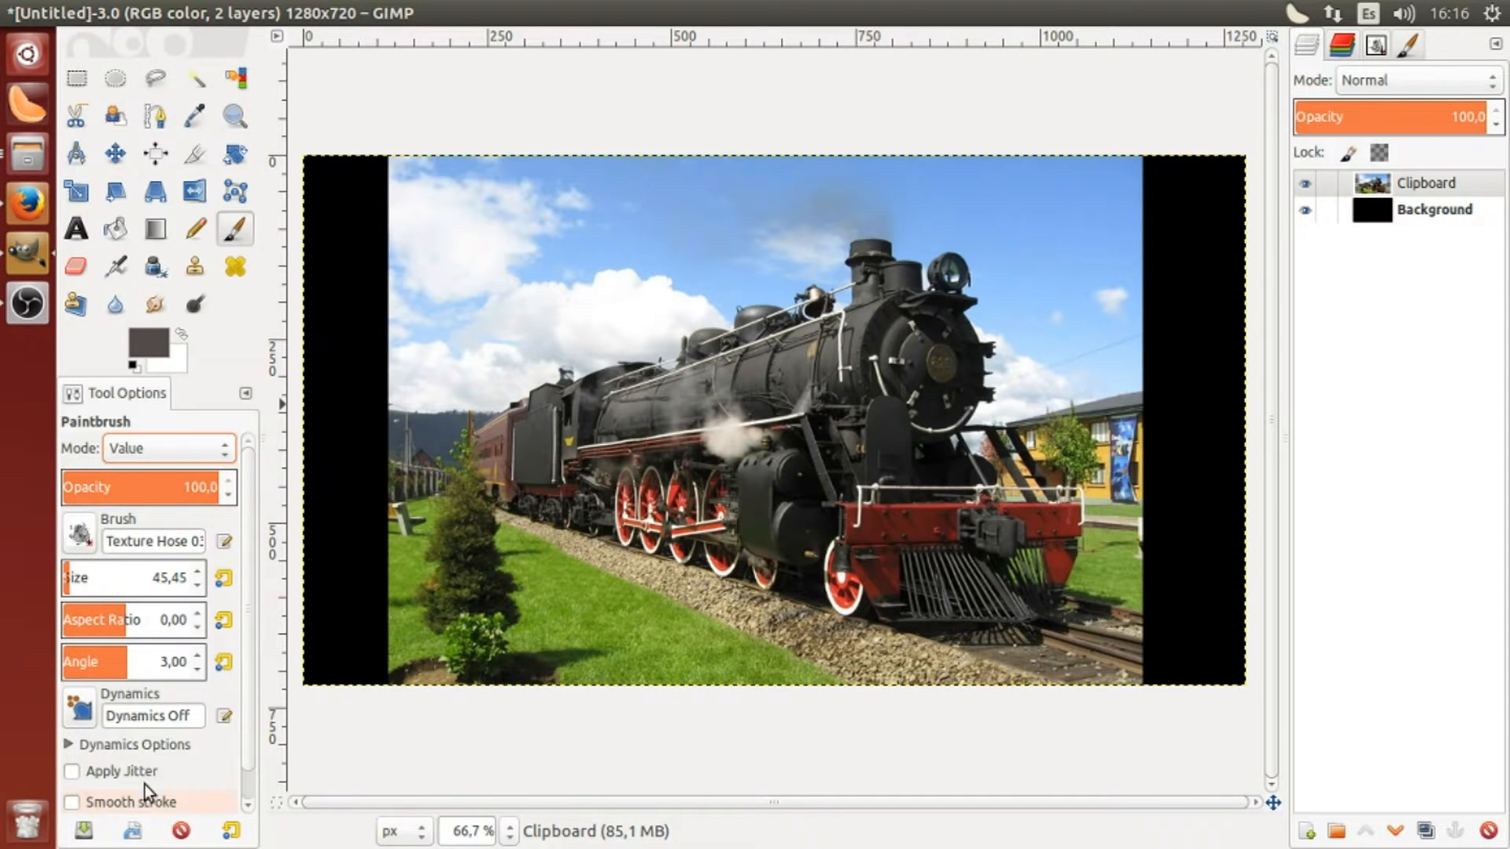
{"action": "scroll", "coordinate": [225, 494], "scroll_direction": "down", "scroll_amount": 2}
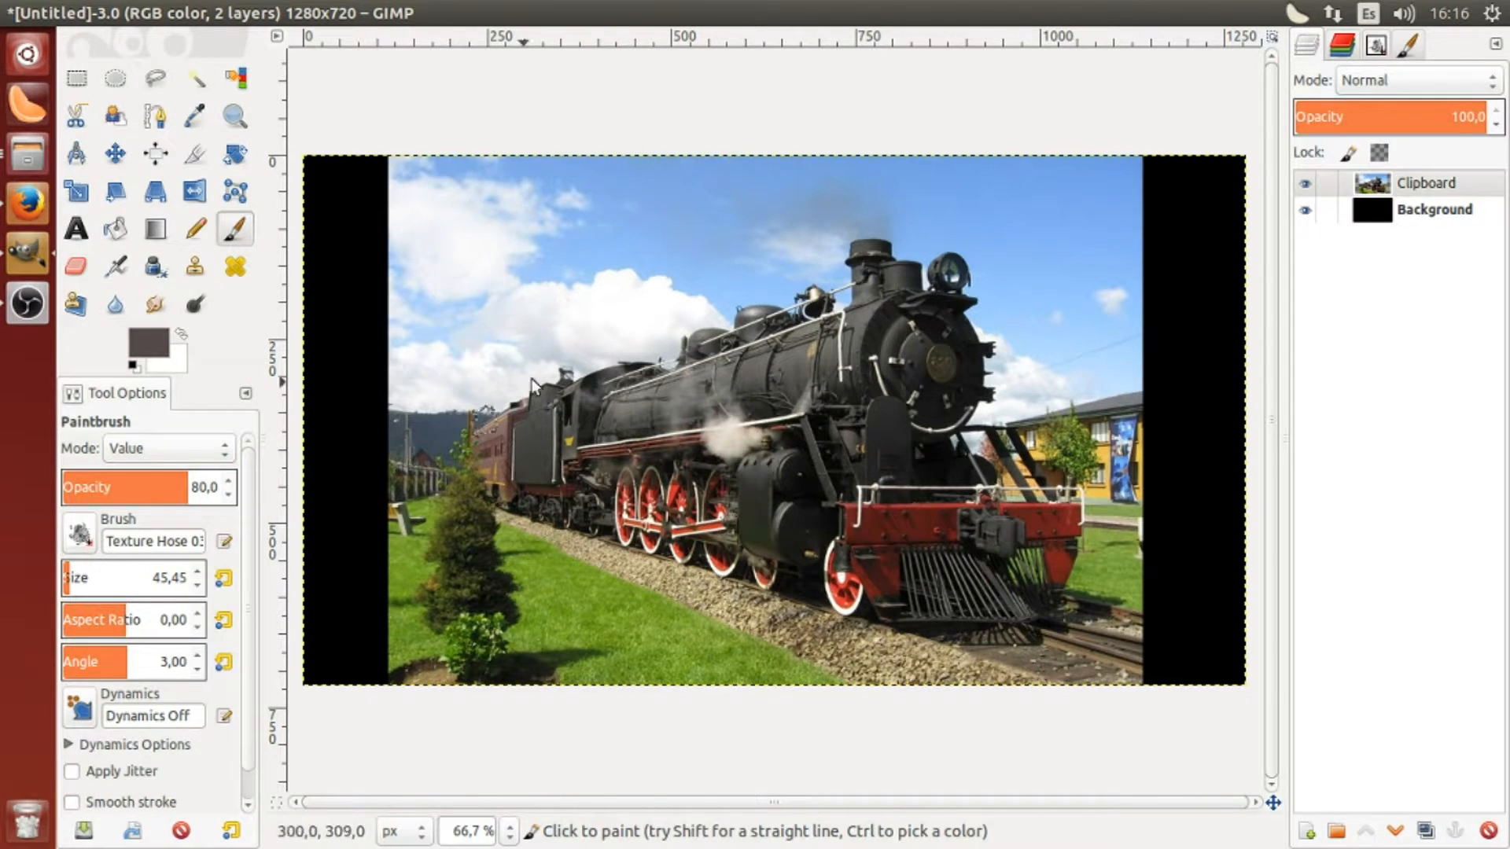
{"action": "mouse_move", "coordinate": [882, 217]}
{"action": "left_mouse_down"}
{"action": "mouse_move", "coordinate": [834, 216]}
{"action": "mouse_move", "coordinate": [863, 207]}
{"action": "mouse_move", "coordinate": [858, 187]}
{"action": "mouse_move", "coordinate": [824, 187]}
{"action": "mouse_move", "coordinate": [879, 208]}
{"action": "mouse_move", "coordinate": [872, 221]}
{"action": "mouse_move", "coordinate": [803, 195]}
{"action": "mouse_move", "coordinate": [827, 181]}
{"action": "mouse_move", "coordinate": [813, 181]}
{"action": "mouse_move", "coordinate": [855, 188]}
{"action": "left_mouse_up"}
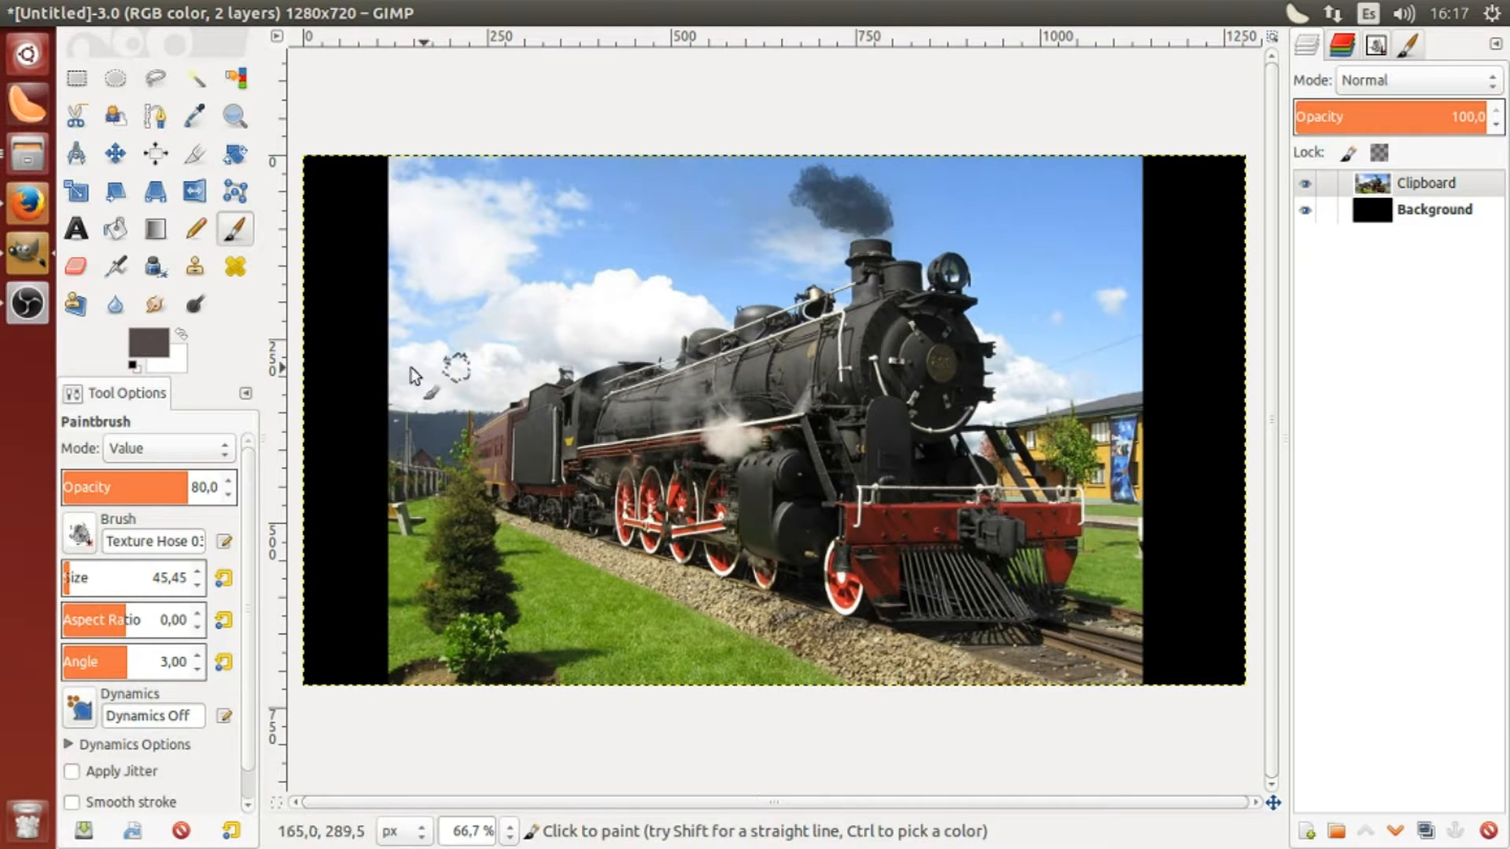
Lighten the grey foreground colour, paint over the chimney smoke, and reset and swap the foreground and background colours
{"action": "left_click", "coordinate": [154, 343]}
{"action": "left_click_drag", "start_coordinate": [790, 291], "coordinate": [787, 296]}
{"action": "left_click", "coordinate": [1104, 408]}
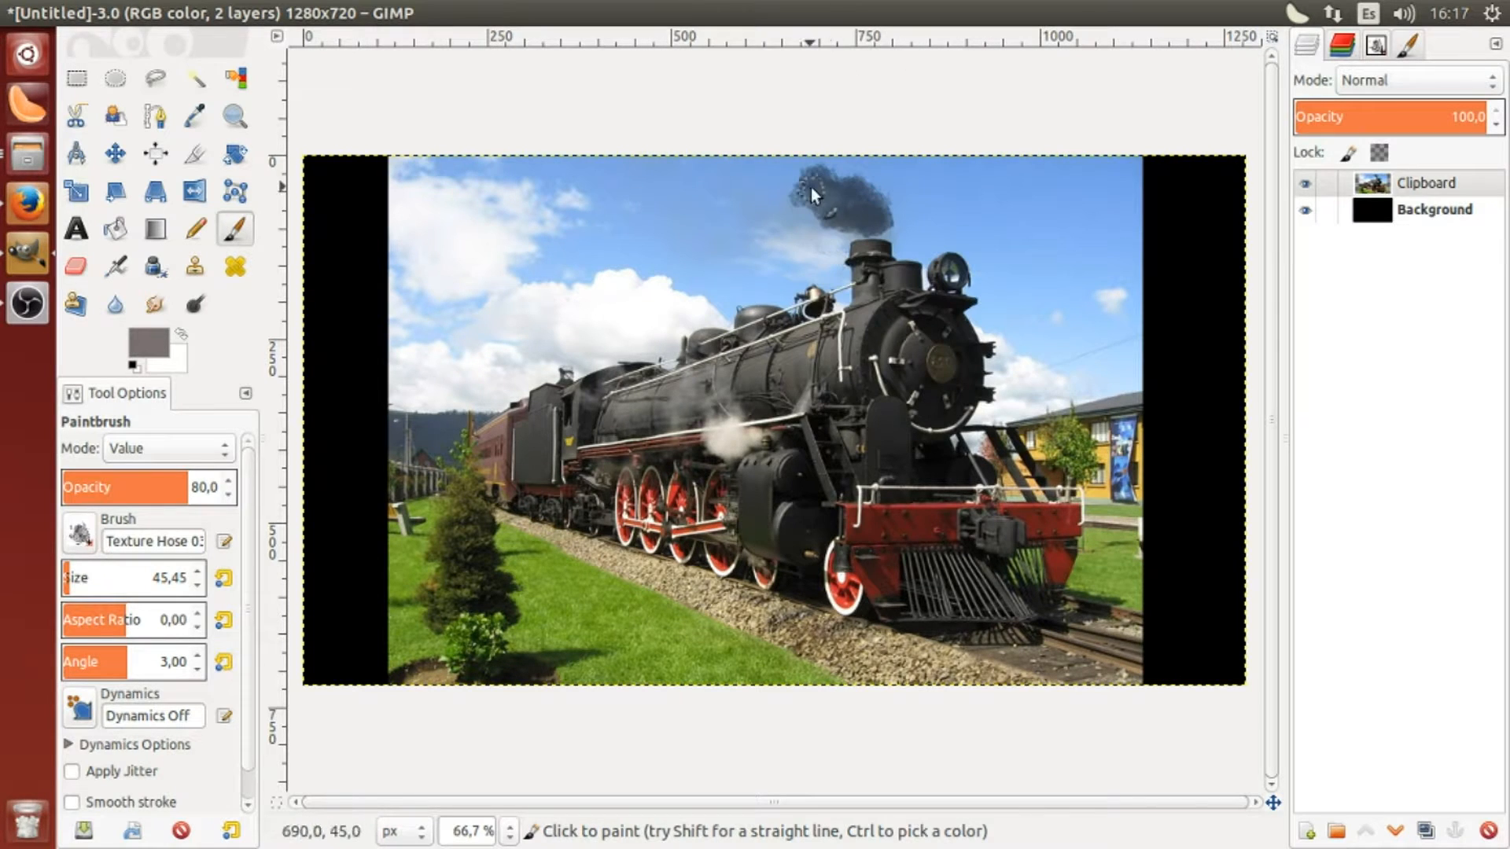
{"action": "mouse_move", "coordinate": [830, 204]}
{"action": "left_mouse_down"}
{"action": "mouse_move", "coordinate": [813, 176]}
{"action": "mouse_move", "coordinate": [863, 191]}
{"action": "mouse_move", "coordinate": [808, 186]}
{"action": "mouse_move", "coordinate": [839, 215]}
{"action": "mouse_move", "coordinate": [825, 223]}
{"action": "mouse_move", "coordinate": [804, 176]}
{"action": "mouse_move", "coordinate": [828, 171]}
{"action": "mouse_move", "coordinate": [792, 191]}
{"action": "left_mouse_up"}
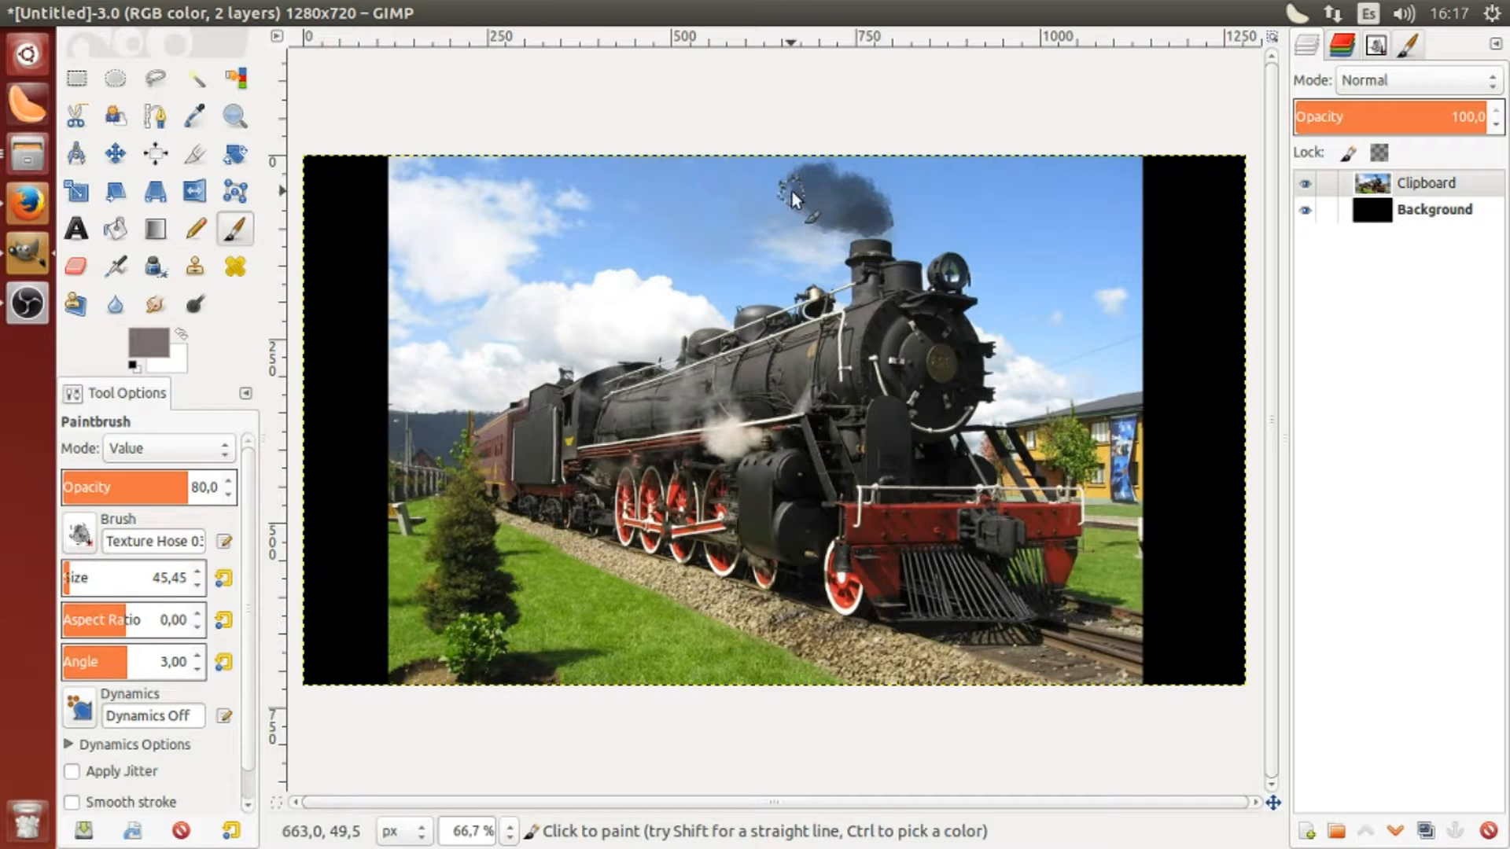
{"action": "left_click", "coordinate": [132, 366]}
{"action": "left_click", "coordinate": [180, 334]}
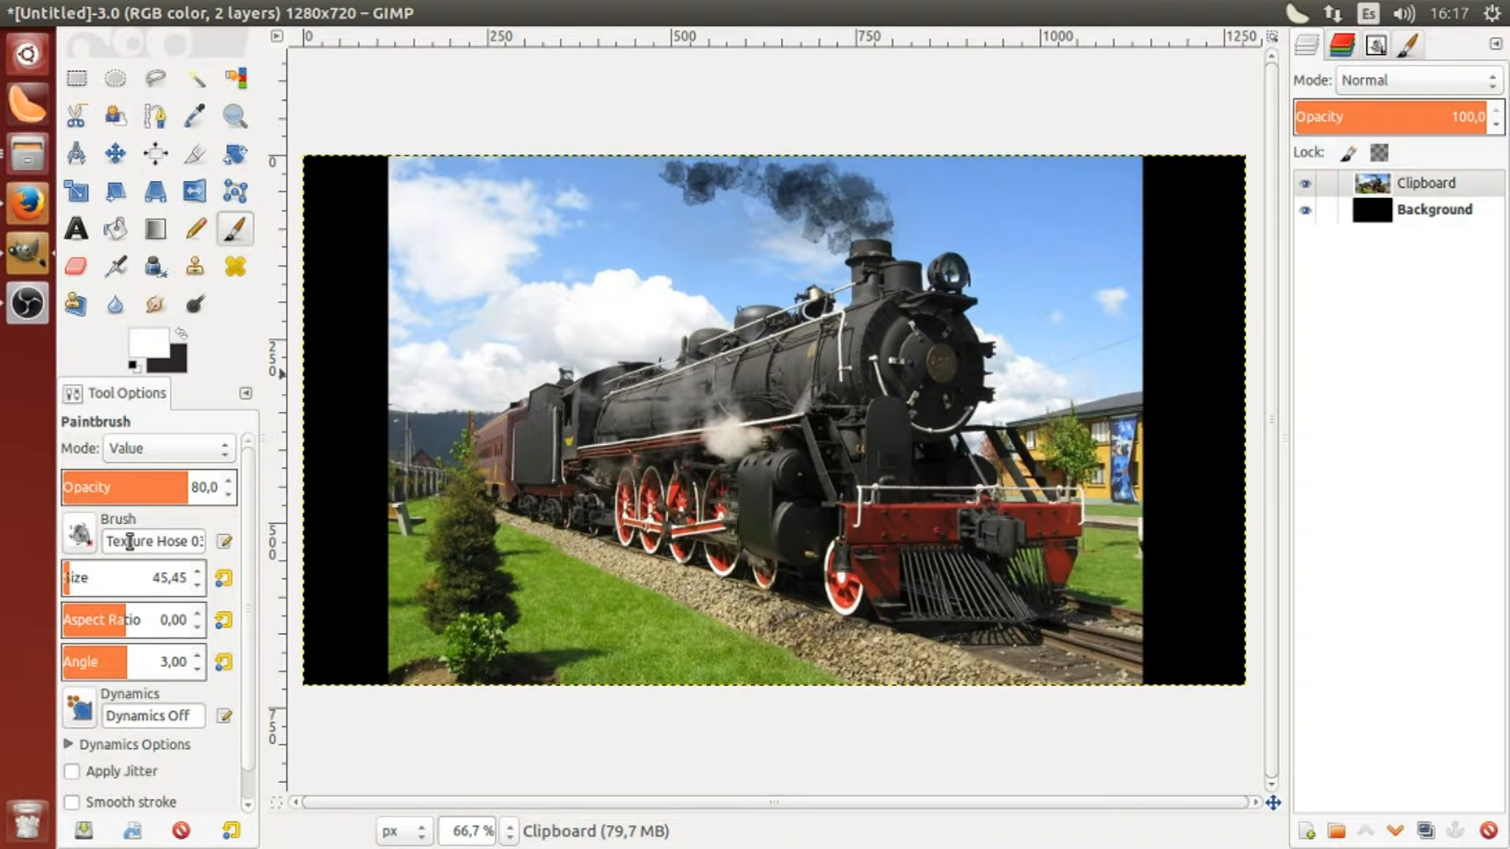
Set the Paintbrush dynamics to Basic Dynamics and the paint mode back to Normal
{"action": "left_click", "coordinate": [81, 712]}
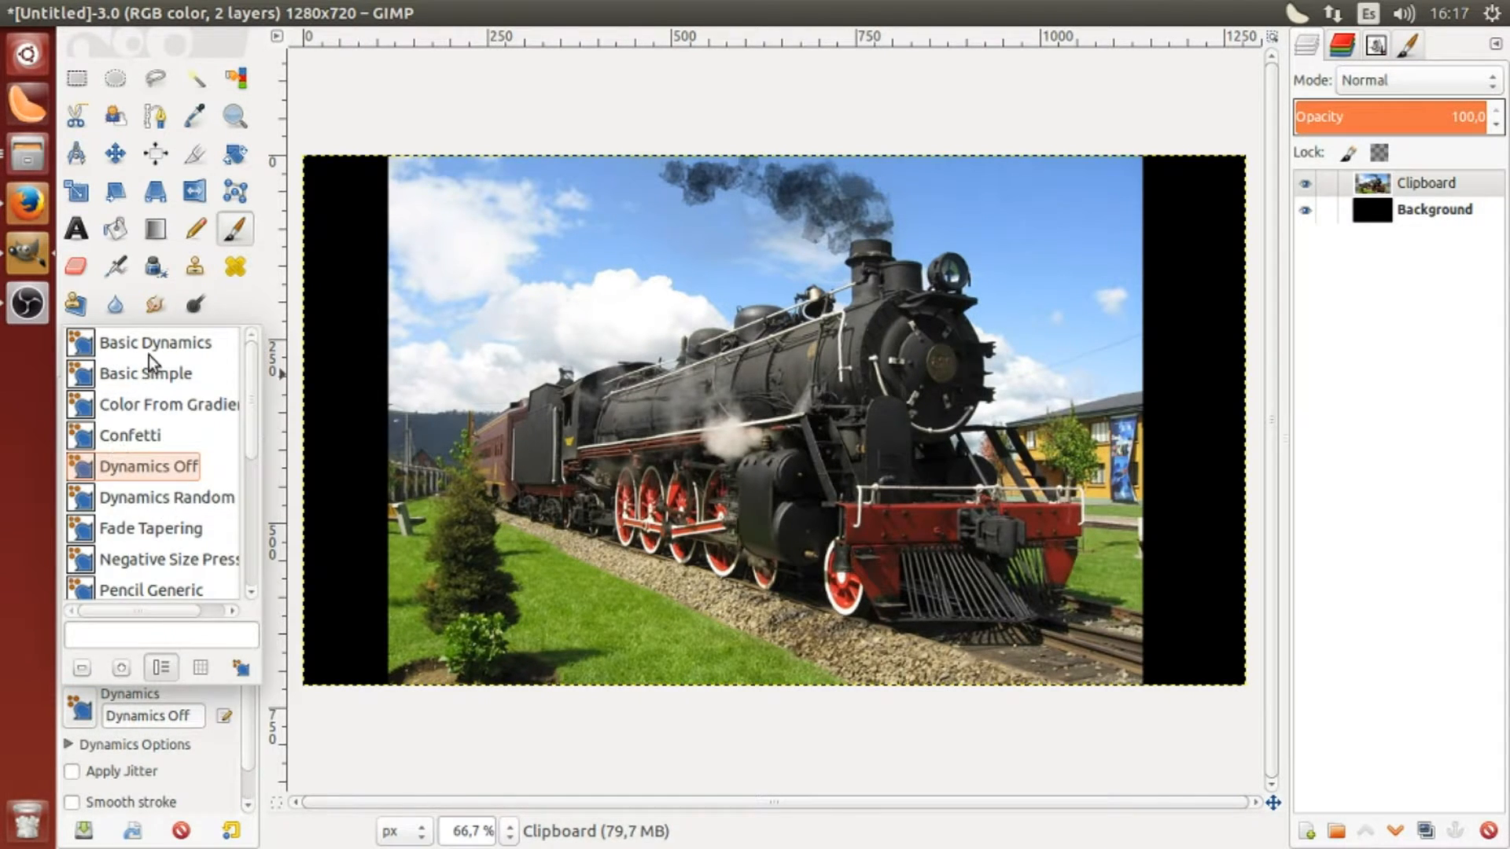
{"action": "left_click", "coordinate": [125, 346]}
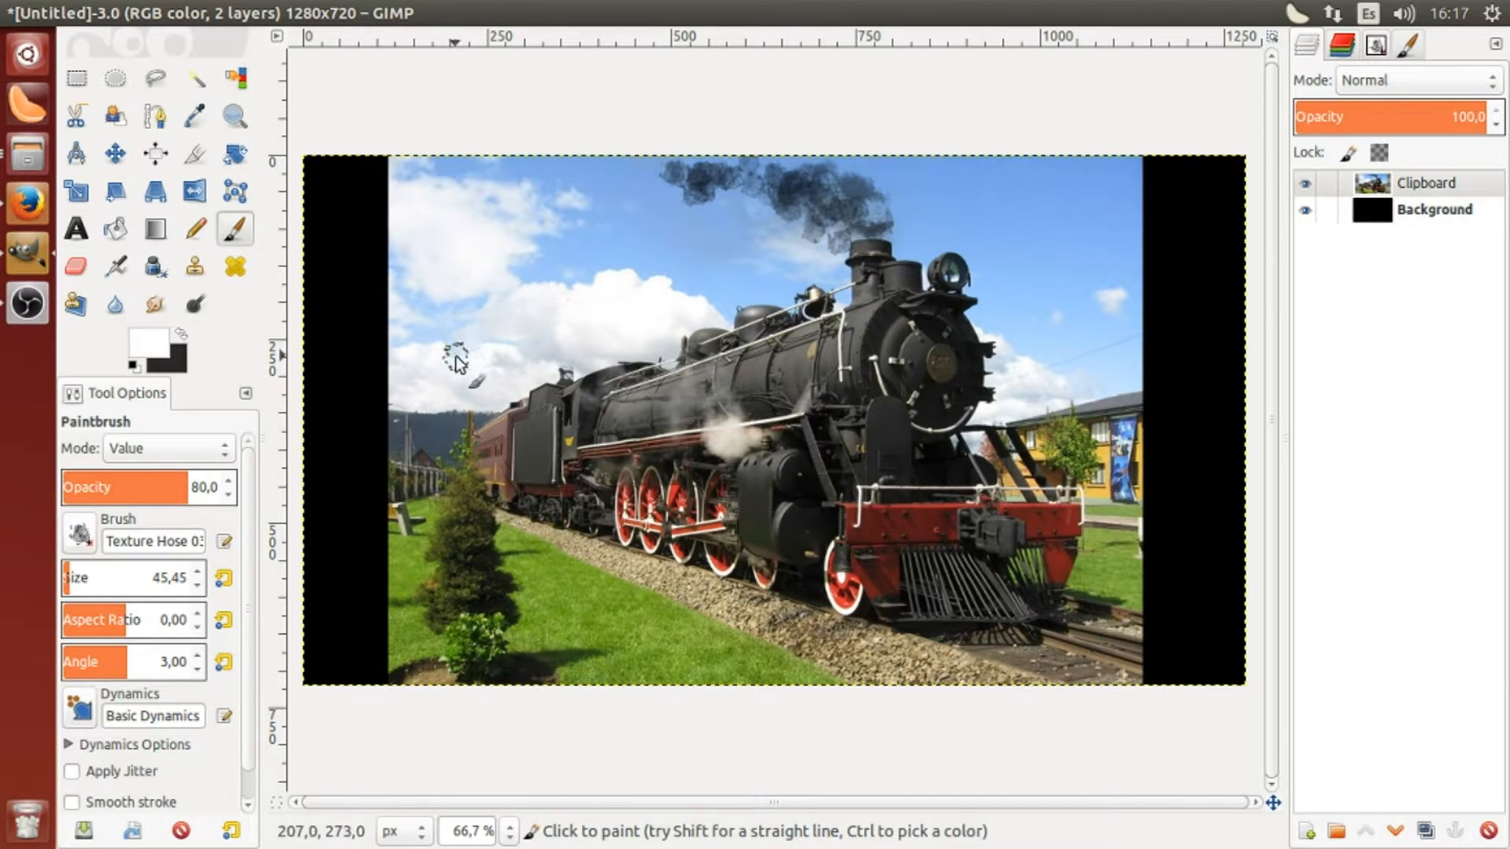
{"action": "left_click", "coordinate": [228, 454]}
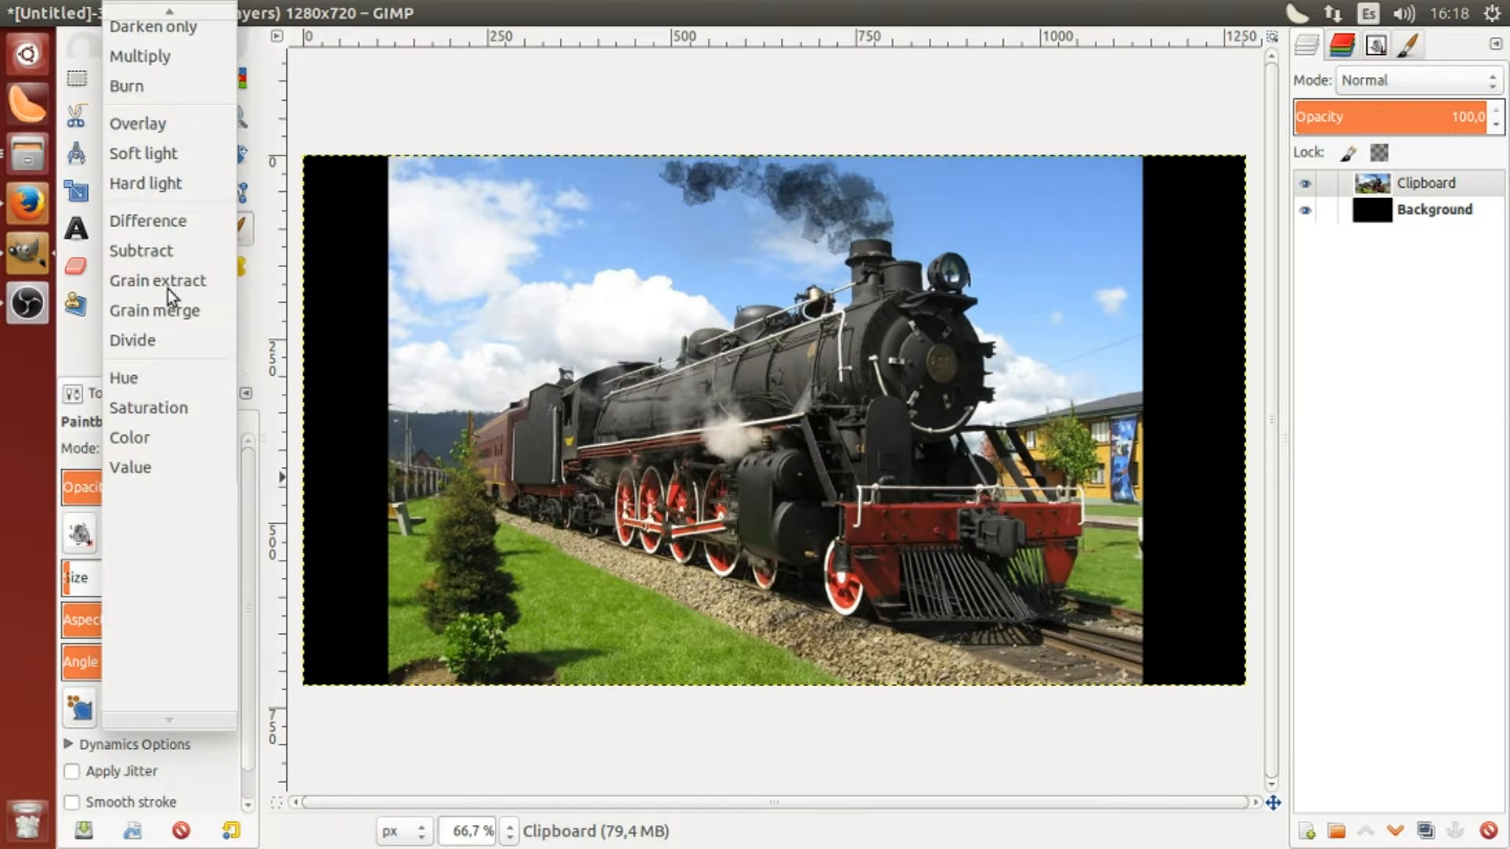
{"action": "scroll", "coordinate": [151, 140], "scroll_direction": "up", "scroll_amount": 3}
{"action": "scroll", "coordinate": [151, 140], "scroll_direction": "up", "scroll_amount": 2}
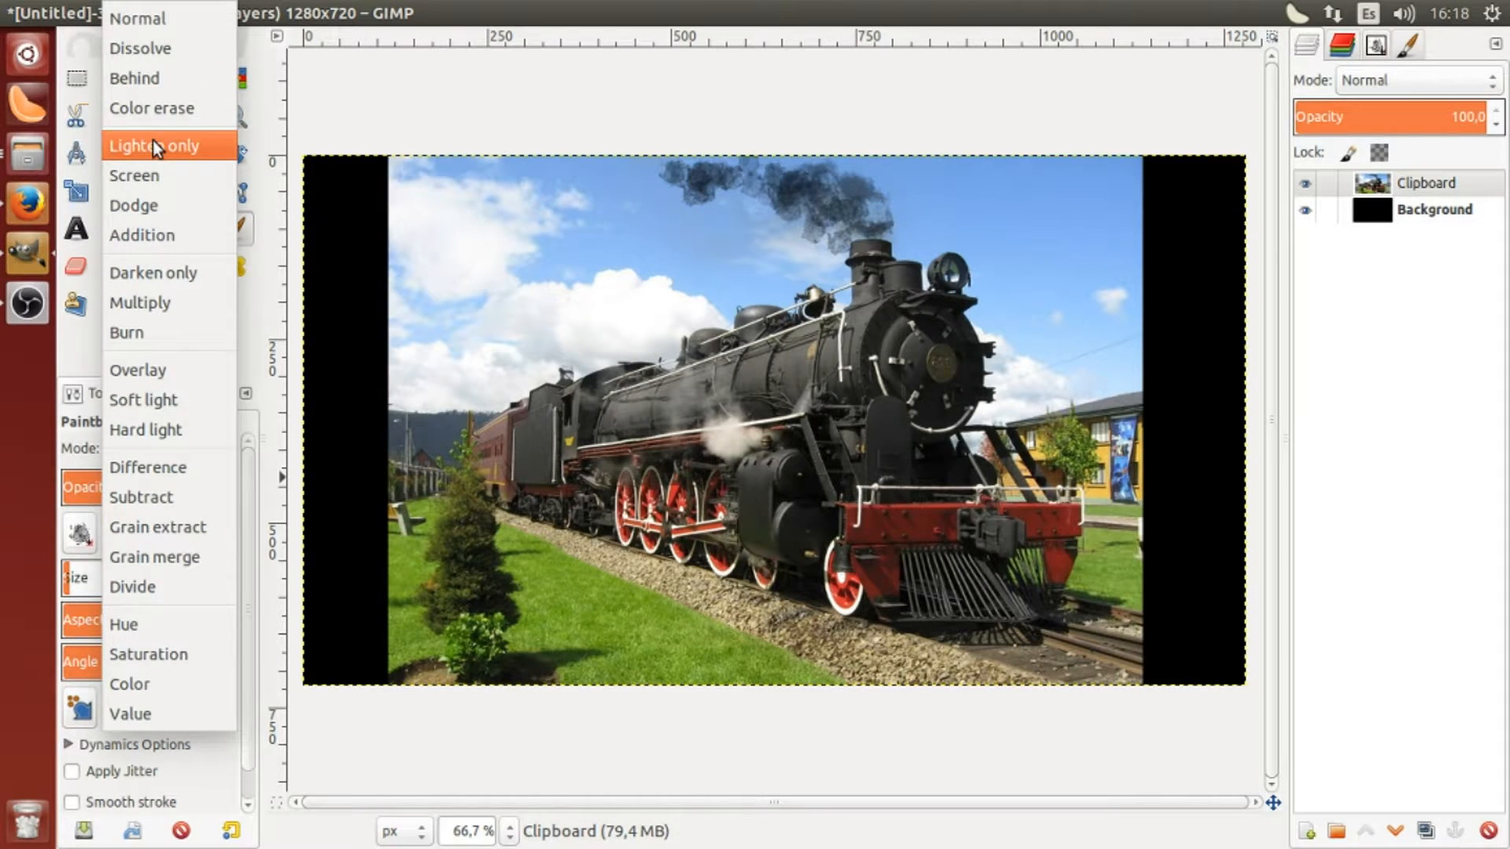
{"action": "left_click", "coordinate": [154, 22]}
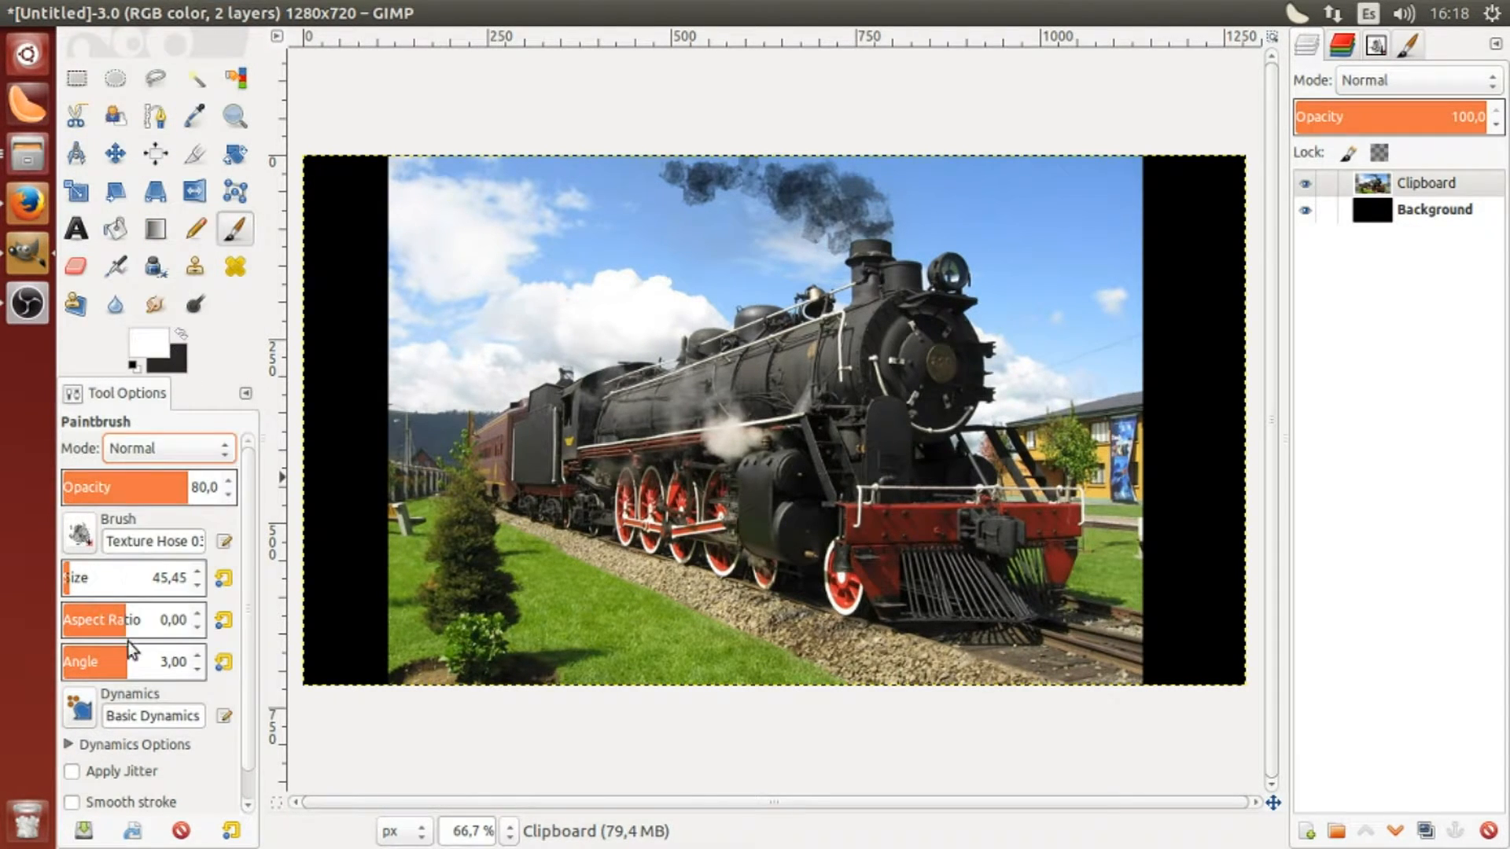
Set the brush dynamics to Confetti and paint a test stroke across the clouds with the current texture brush
{"action": "left_click", "coordinate": [88, 713]}
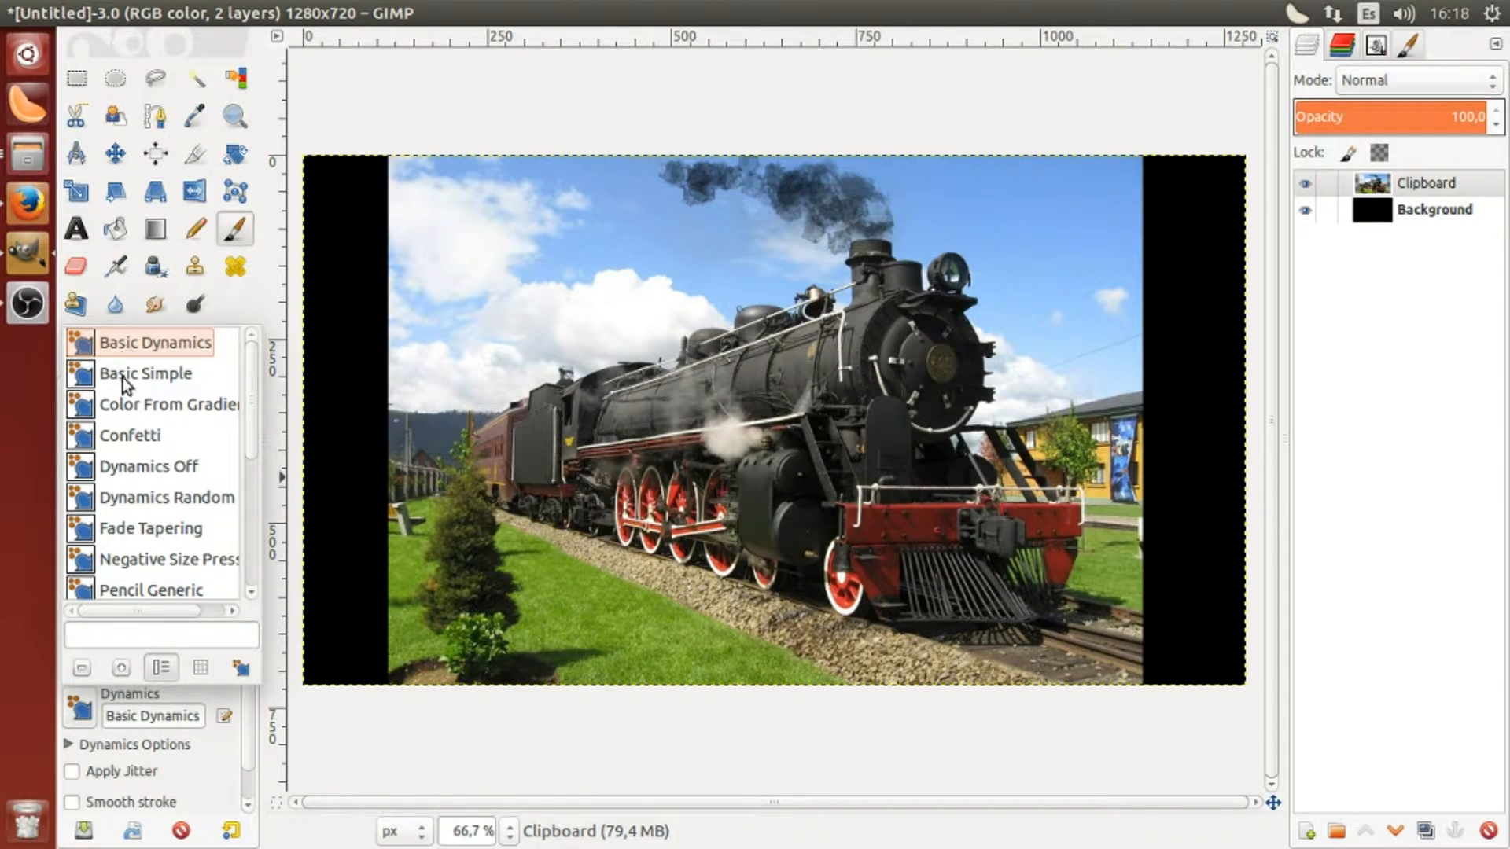
{"action": "left_click", "coordinate": [136, 439]}
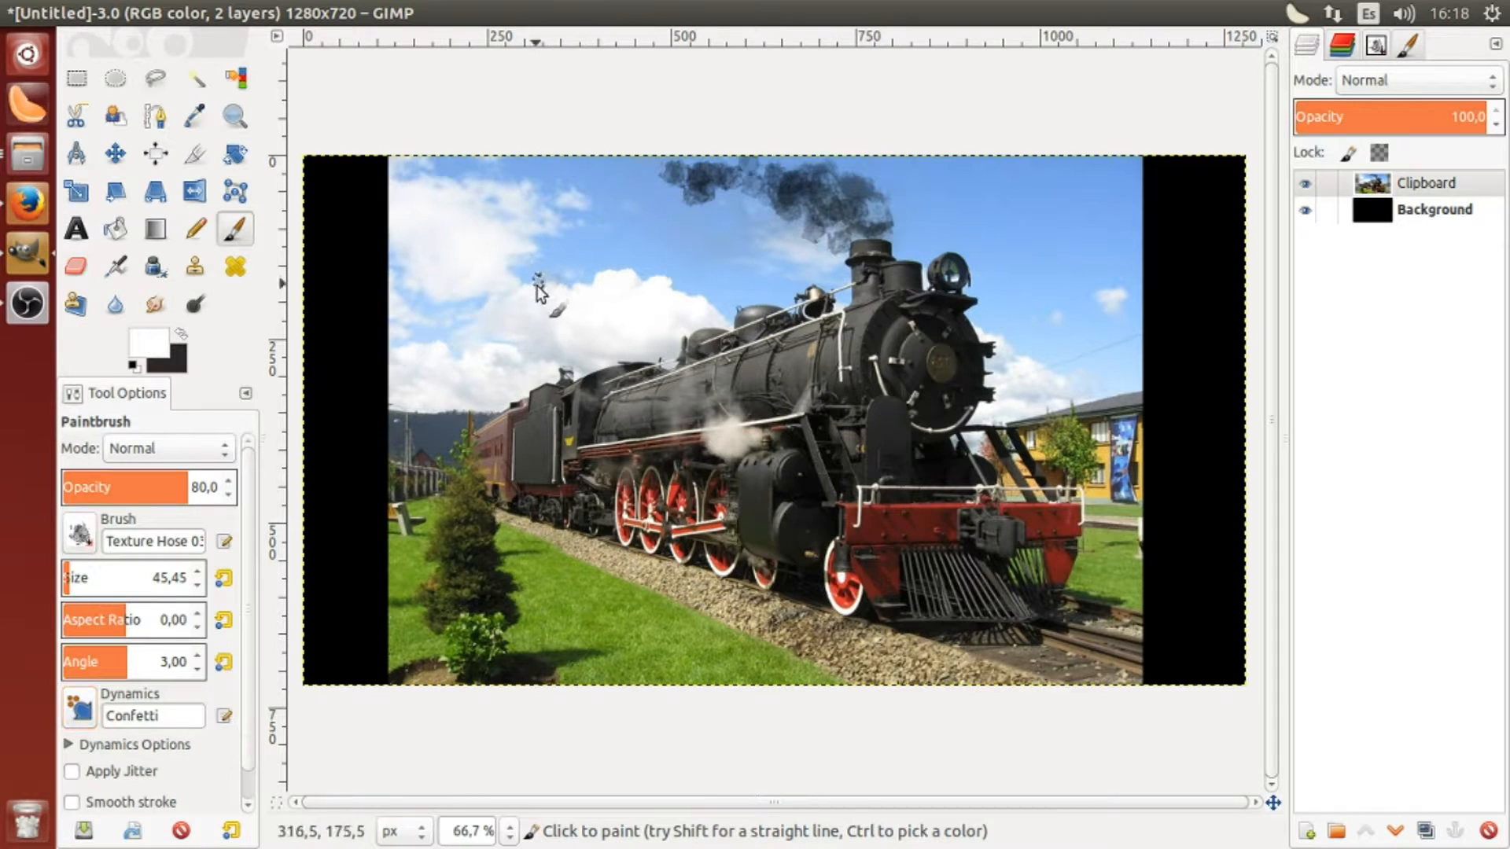
{"action": "mouse_move", "coordinate": [513, 314]}
{"action": "left_mouse_down"}
{"action": "mouse_move", "coordinate": [623, 268]}
{"action": "mouse_move", "coordinate": [626, 304]}
{"action": "mouse_move", "coordinate": [601, 325]}
{"action": "mouse_move", "coordinate": [514, 356]}
{"action": "mouse_move", "coordinate": [497, 323]}
{"action": "mouse_move", "coordinate": [449, 332]}
{"action": "left_mouse_up"}
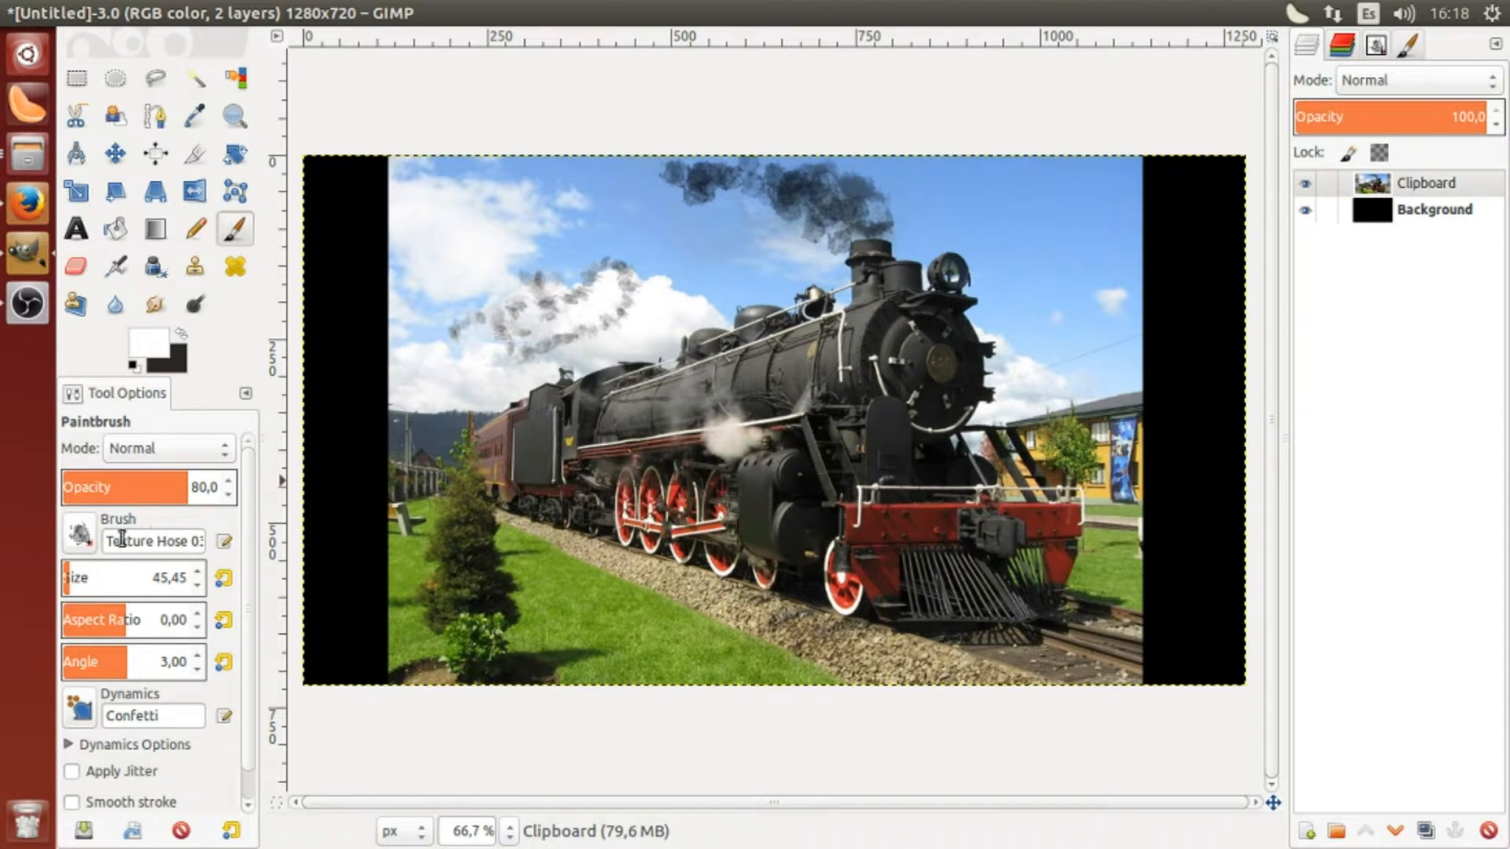
Switch to the Clipboard brush and paint a winding test stroke over the clouds above the tender
{"action": "left_click", "coordinate": [79, 537]}
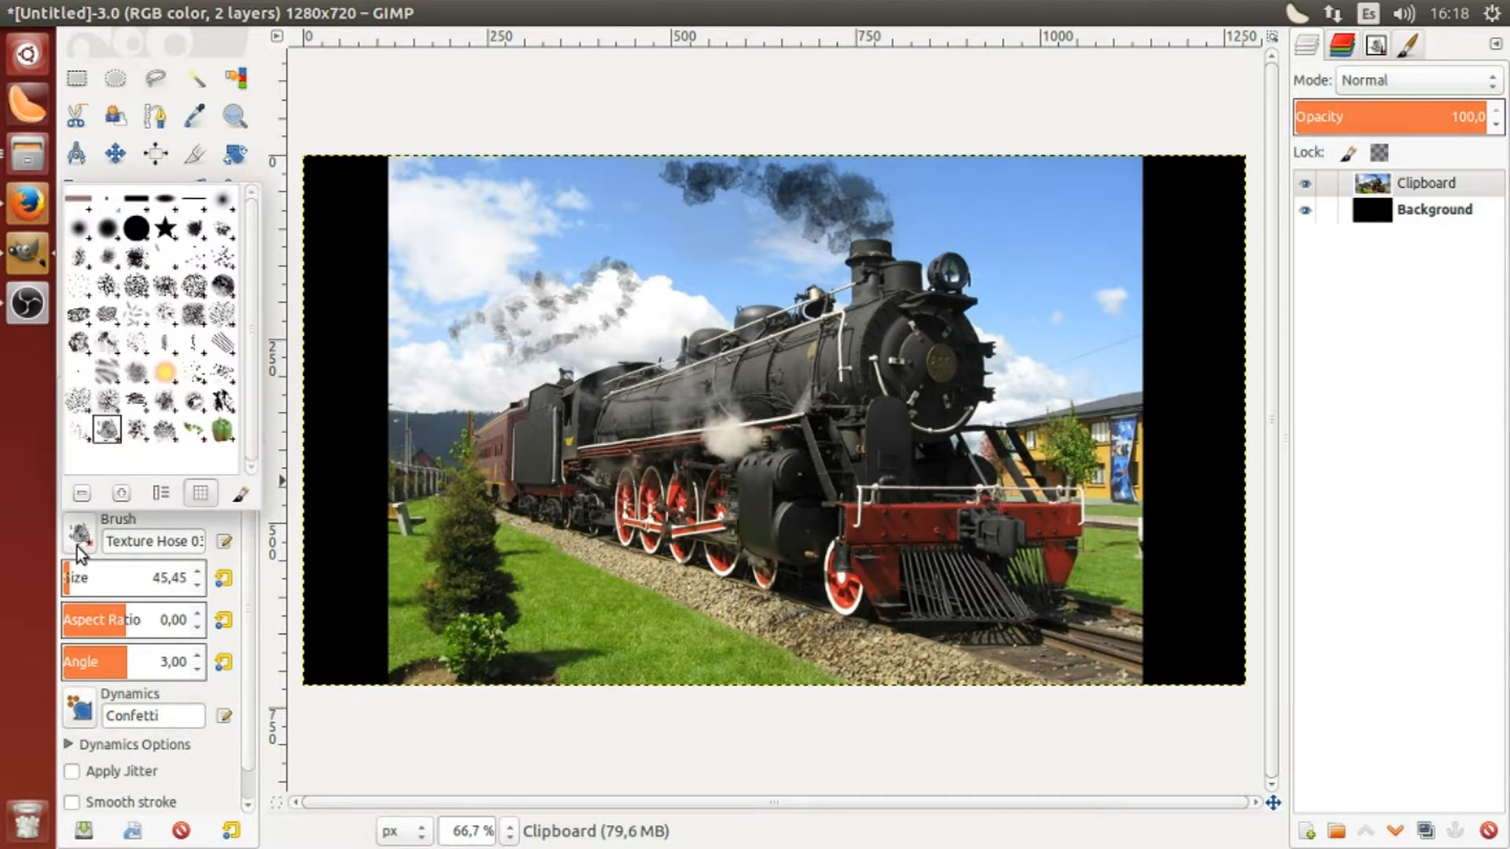
{"action": "left_click", "coordinate": [82, 198]}
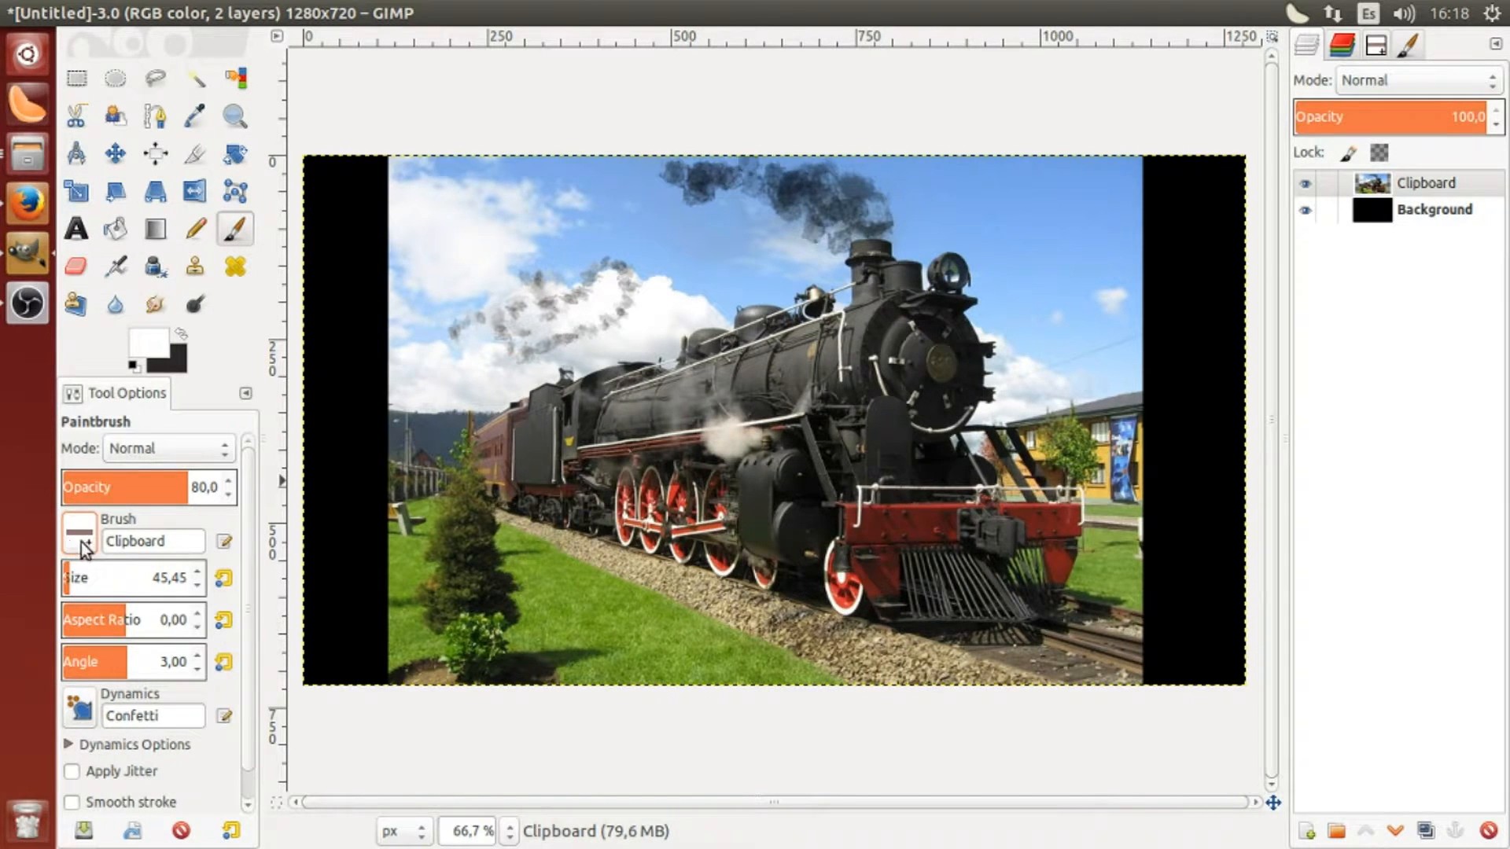
{"action": "mouse_move", "coordinate": [478, 377]}
{"action": "left_mouse_down"}
{"action": "mouse_move", "coordinate": [507, 361]}
{"action": "mouse_move", "coordinate": [575, 379]}
{"action": "mouse_move", "coordinate": [548, 401]}
{"action": "mouse_move", "coordinate": [475, 281]}
{"action": "mouse_move", "coordinate": [469, 240]}
{"action": "mouse_move", "coordinate": [508, 214]}
{"action": "mouse_move", "coordinate": [556, 236]}
{"action": "mouse_move", "coordinate": [625, 214]}
{"action": "mouse_move", "coordinate": [628, 247]}
{"action": "mouse_move", "coordinate": [585, 282]}
{"action": "mouse_move", "coordinate": [668, 316]}
{"action": "mouse_move", "coordinate": [690, 279]}
{"action": "mouse_move", "coordinate": [661, 254]}
{"action": "left_mouse_up"}
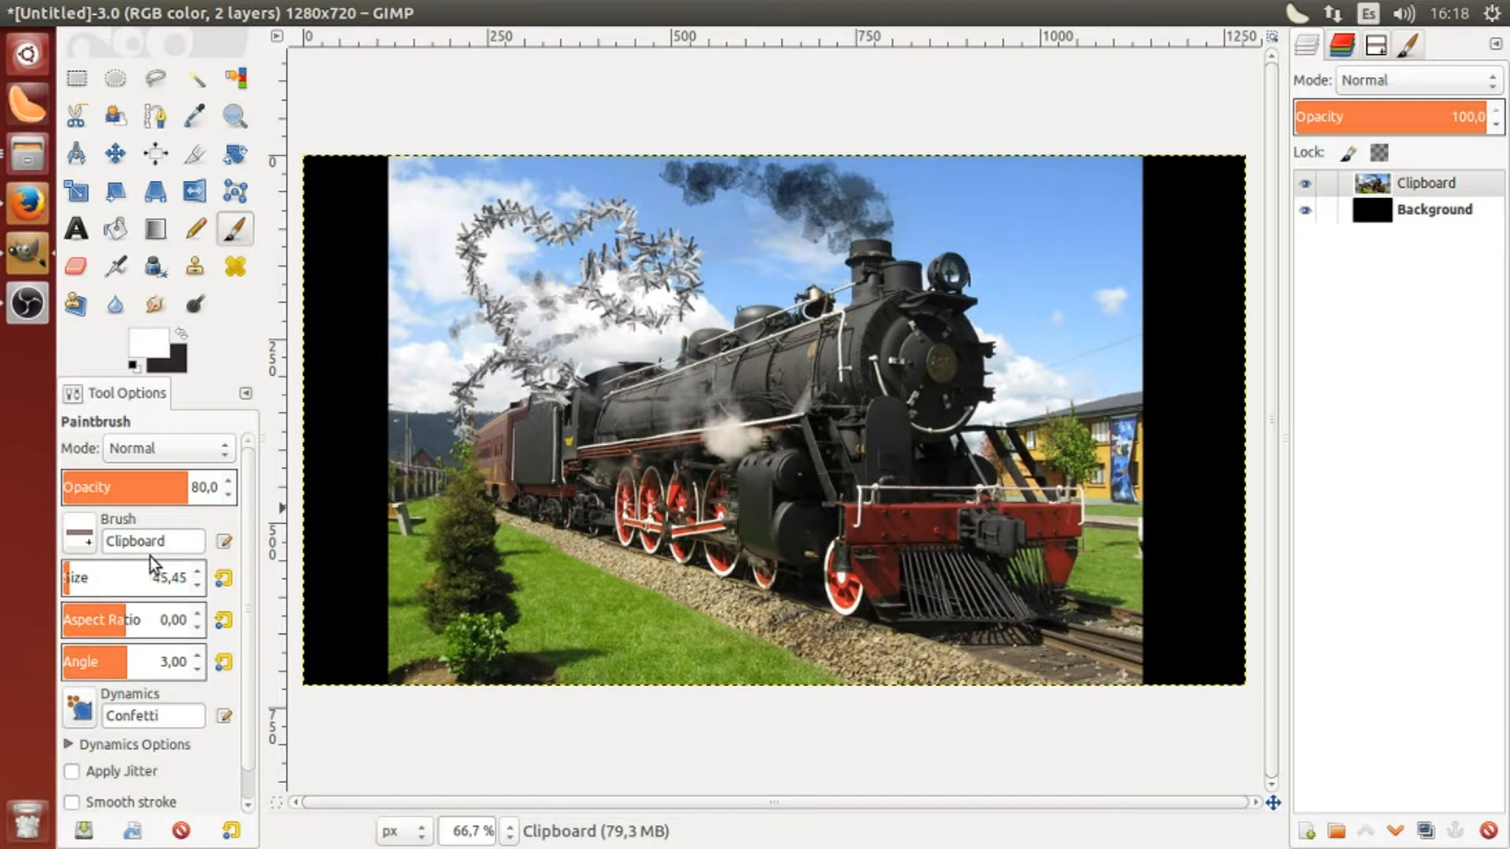
Switch the brush dynamics to Basic Dynamics and paint an arch-shaped test stroke over the clouds
{"action": "left_click", "coordinate": [91, 720]}
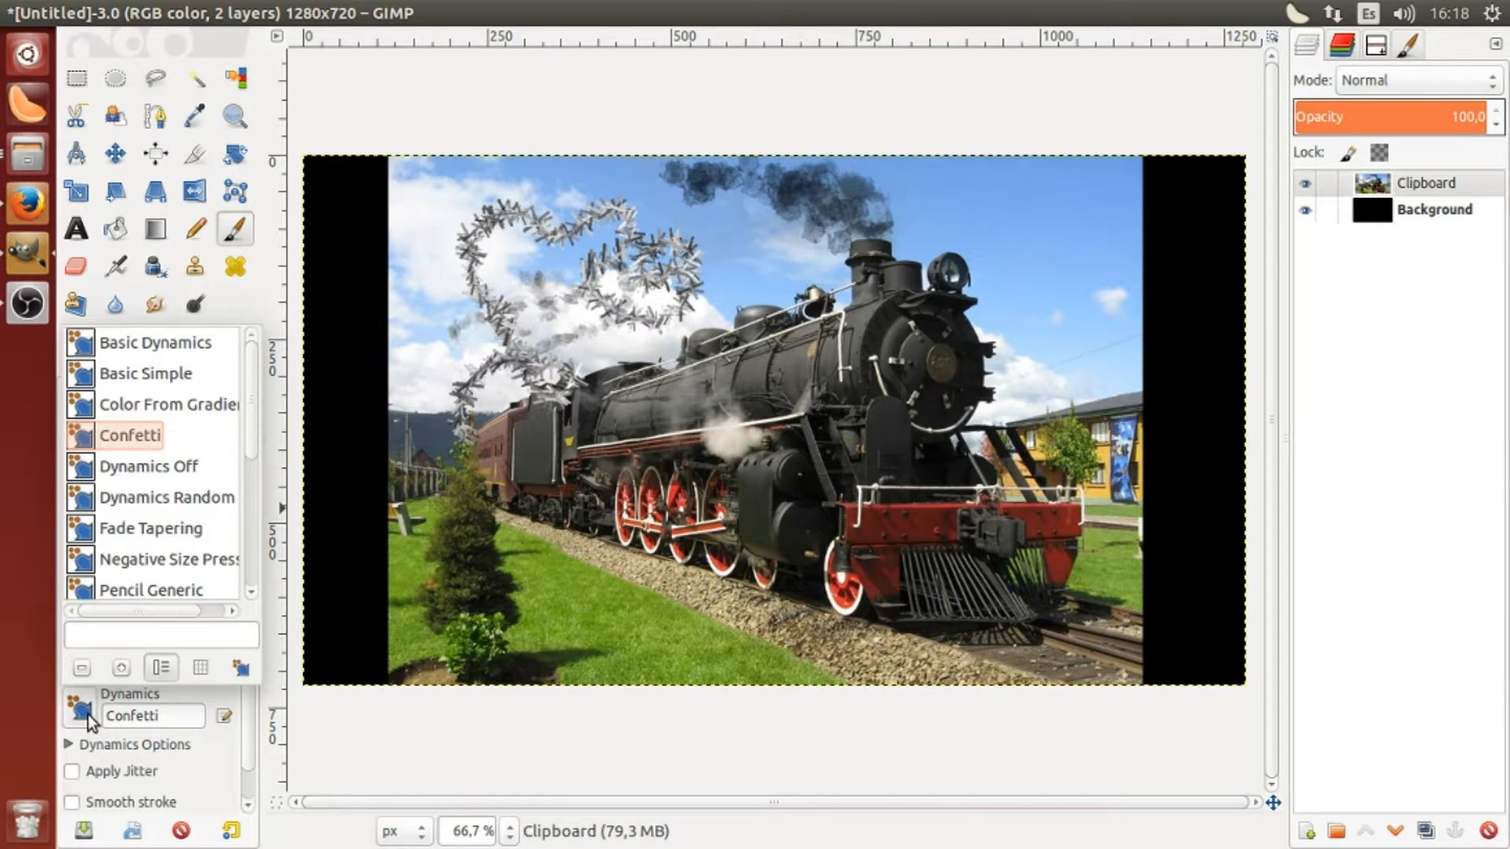
{"action": "scroll", "coordinate": [118, 551], "scroll_direction": "down", "scroll_amount": 1}
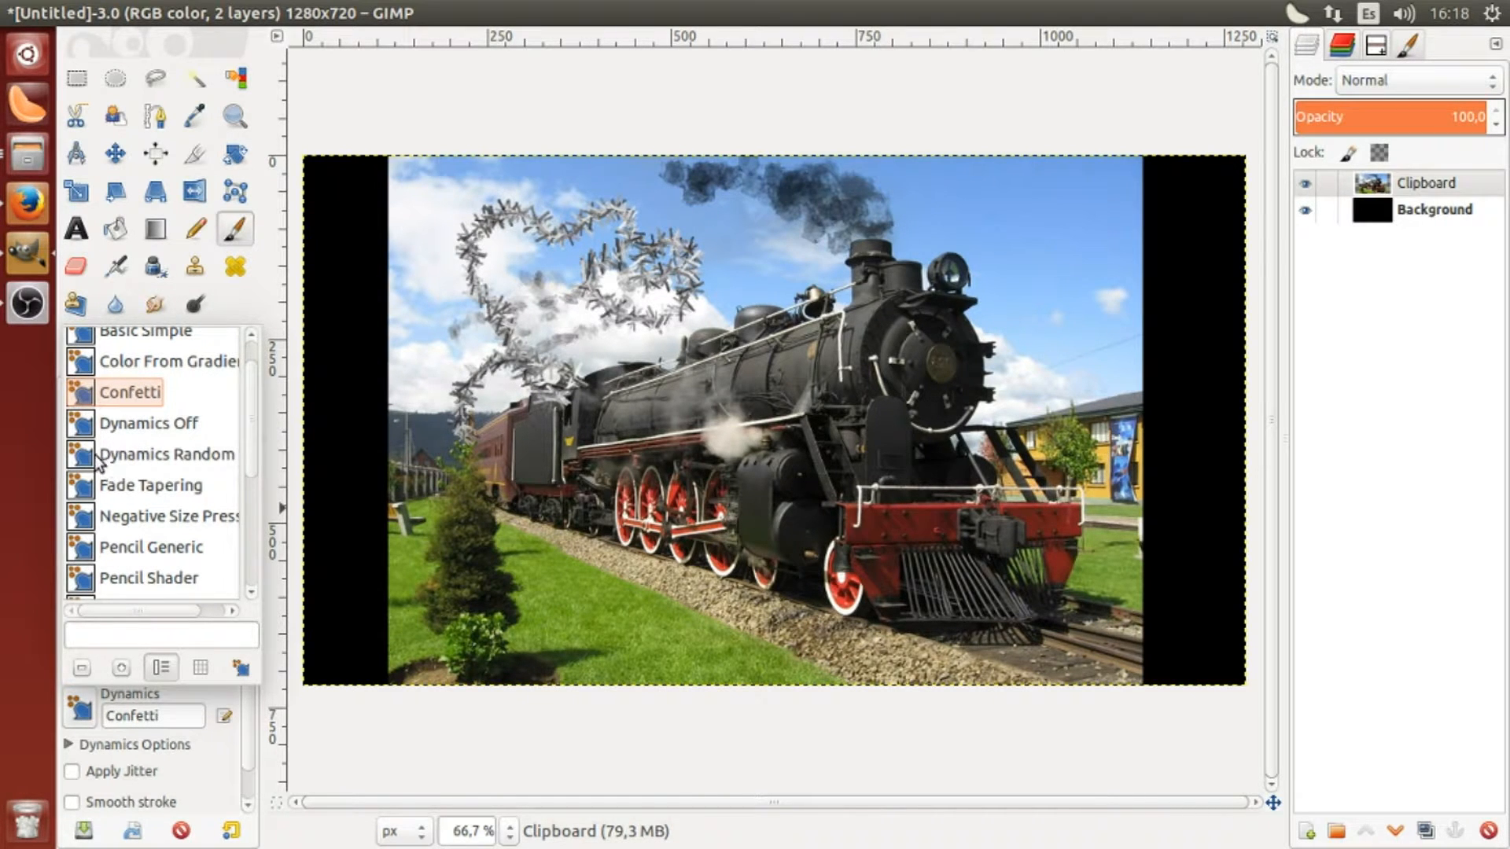
{"action": "scroll", "coordinate": [118, 412], "scroll_direction": "up", "scroll_amount": 1}
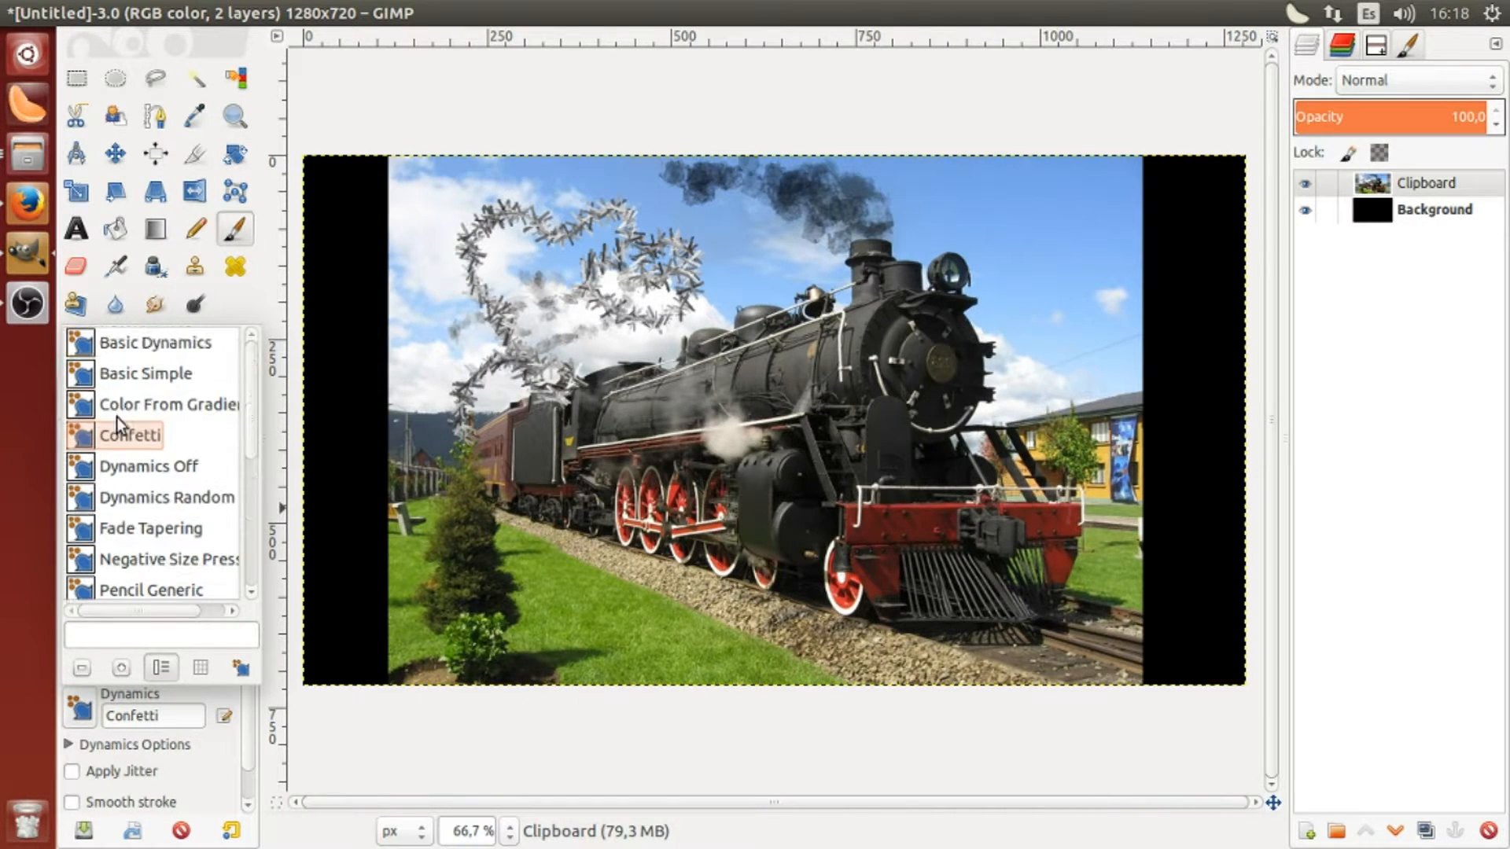
{"action": "left_click", "coordinate": [118, 345]}
{"action": "mouse_move", "coordinate": [412, 303]}
{"action": "left_mouse_down"}
{"action": "mouse_move", "coordinate": [451, 243]}
{"action": "mouse_move", "coordinate": [521, 262]}
{"action": "left_mouse_up"}
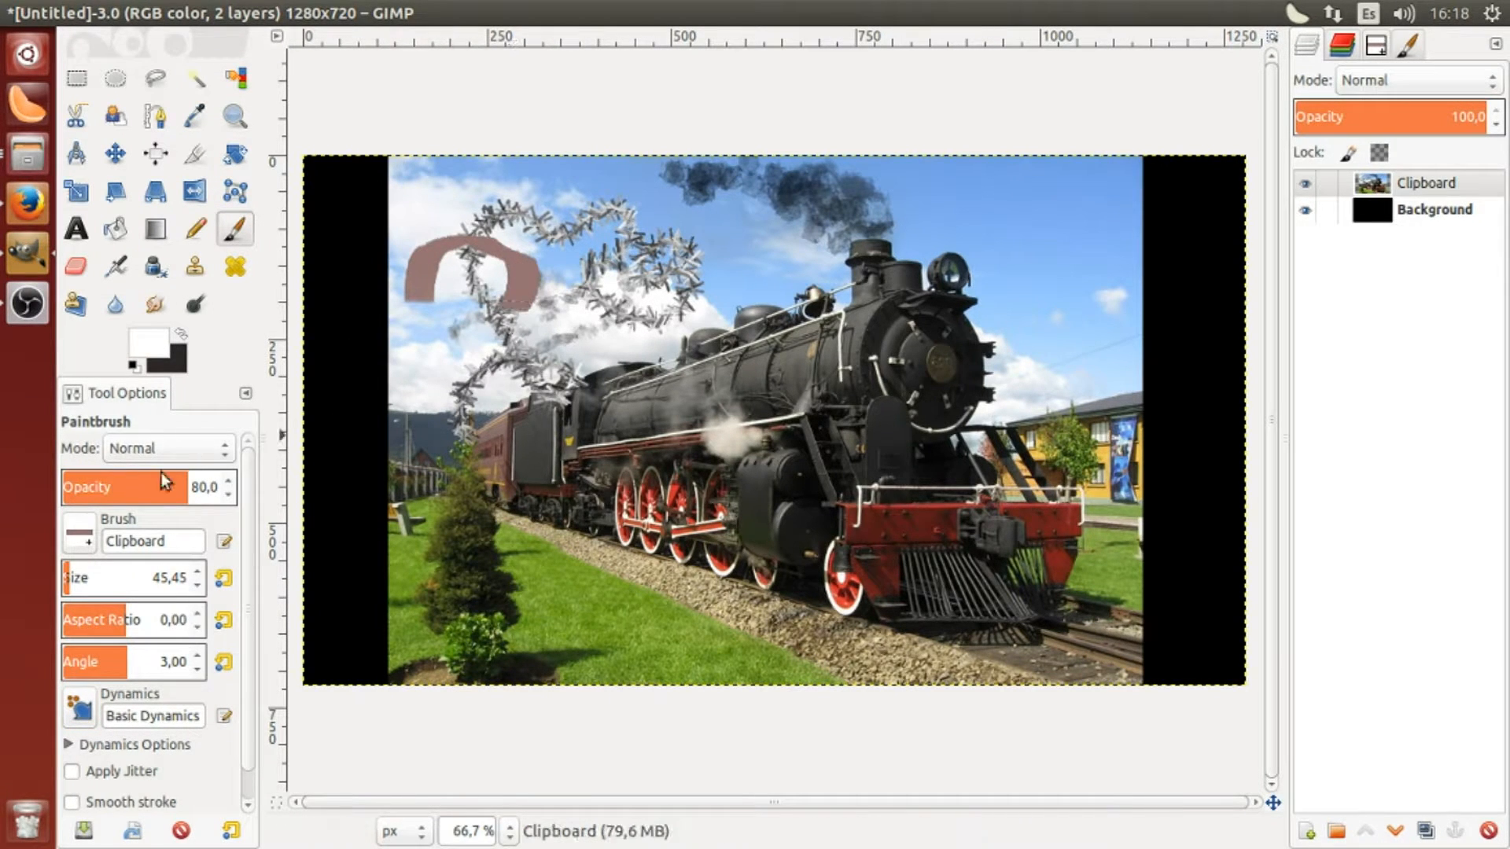
Set the brush dynamics to Basic Simple and paint two long winding strokes across the sky and locomotive
{"action": "left_click", "coordinate": [82, 538]}
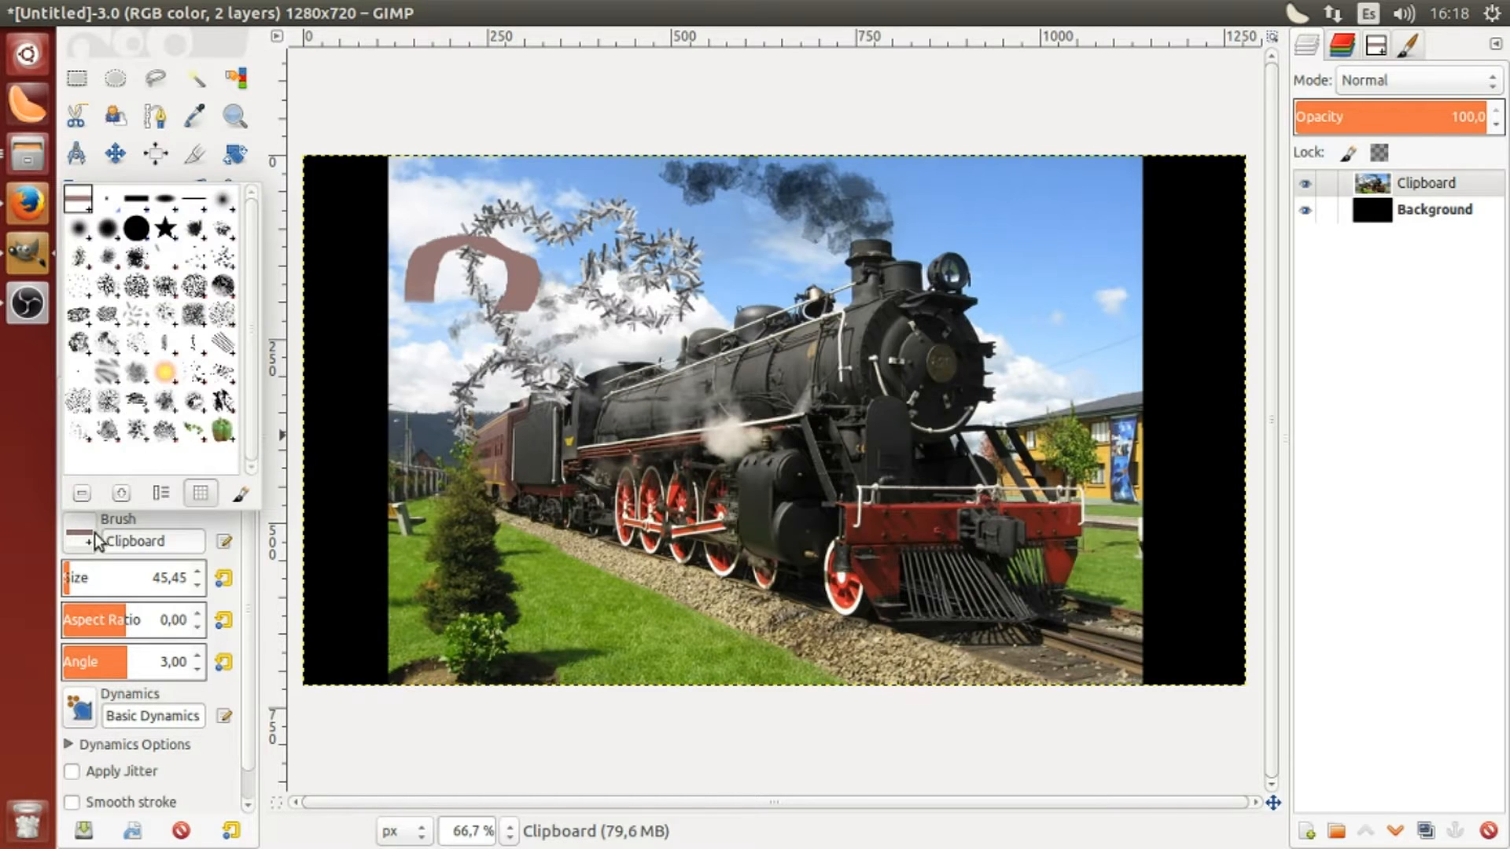
{"action": "left_click", "coordinate": [92, 535]}
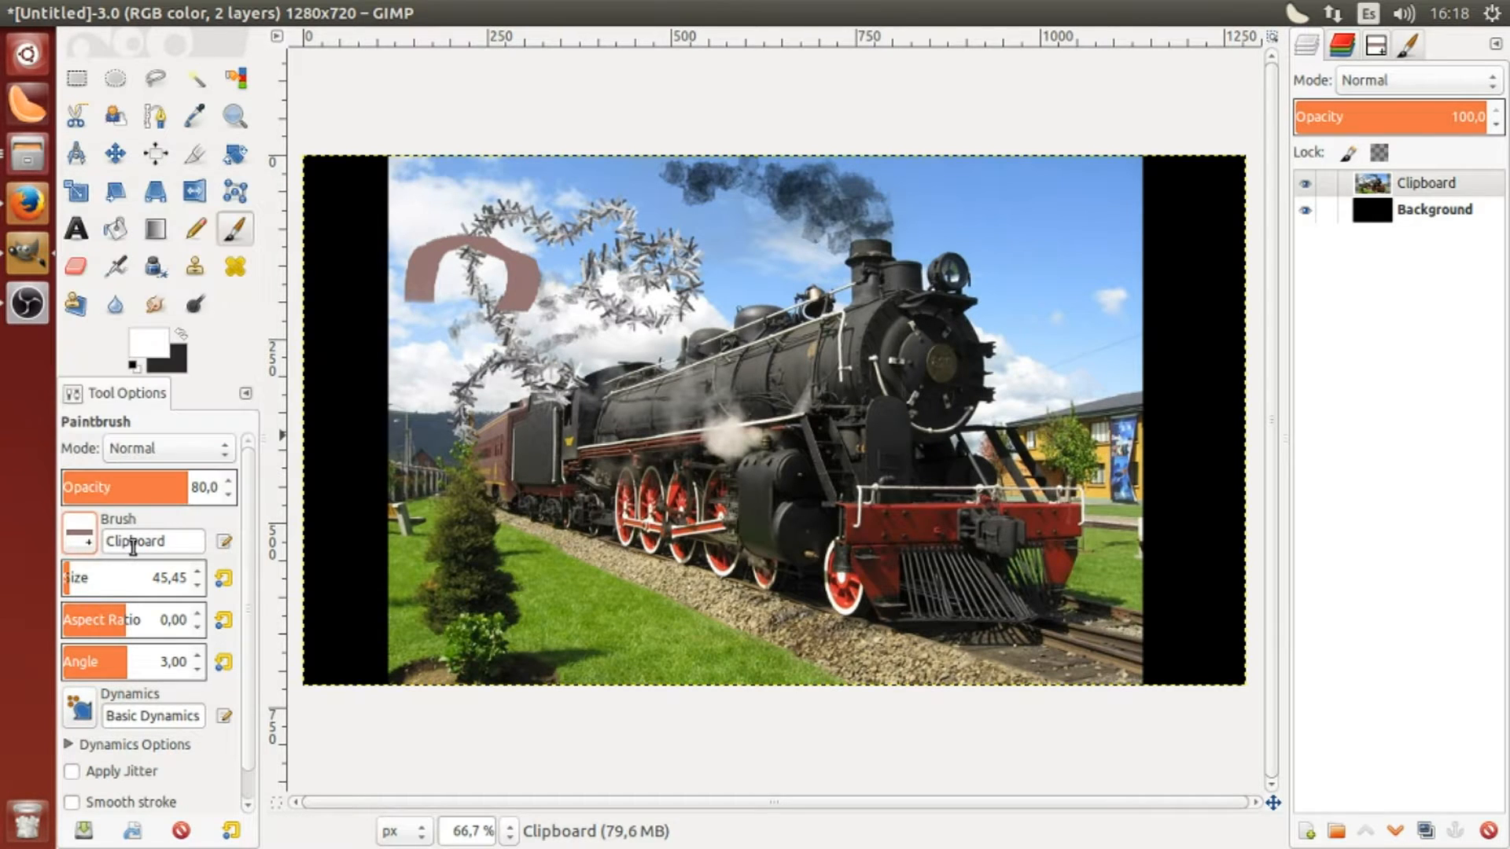
{"action": "left_click", "coordinate": [93, 714]}
{"action": "left_click", "coordinate": [153, 379]}
{"action": "mouse_move", "coordinate": [707, 256]}
{"action": "left_mouse_down"}
{"action": "mouse_move", "coordinate": [775, 241]}
{"action": "mouse_move", "coordinate": [806, 264]}
{"action": "mouse_move", "coordinate": [801, 282]}
{"action": "mouse_move", "coordinate": [683, 320]}
{"action": "mouse_move", "coordinate": [774, 361]}
{"action": "mouse_move", "coordinate": [769, 406]}
{"action": "mouse_move", "coordinate": [715, 409]}
{"action": "mouse_move", "coordinate": [661, 383]}
{"action": "mouse_move", "coordinate": [612, 425]}
{"action": "mouse_move", "coordinate": [614, 471]}
{"action": "mouse_move", "coordinate": [669, 516]}
{"action": "mouse_move", "coordinate": [790, 542]}
{"action": "left_mouse_up"}
{"action": "mouse_move", "coordinate": [997, 280]}
{"action": "left_mouse_down"}
{"action": "mouse_move", "coordinate": [1020, 209]}
{"action": "mouse_move", "coordinate": [1056, 202]}
{"action": "mouse_move", "coordinate": [1104, 231]}
{"action": "mouse_move", "coordinate": [1050, 292]}
{"action": "mouse_move", "coordinate": [1105, 343]}
{"action": "mouse_move", "coordinate": [1072, 369]}
{"action": "mouse_move", "coordinate": [1023, 359]}
{"action": "mouse_move", "coordinate": [990, 402]}
{"action": "mouse_move", "coordinate": [997, 473]}
{"action": "mouse_move", "coordinate": [919, 468]}
{"action": "mouse_move", "coordinate": [887, 386]}
{"action": "mouse_move", "coordinate": [924, 321]}
{"action": "left_mouse_up"}
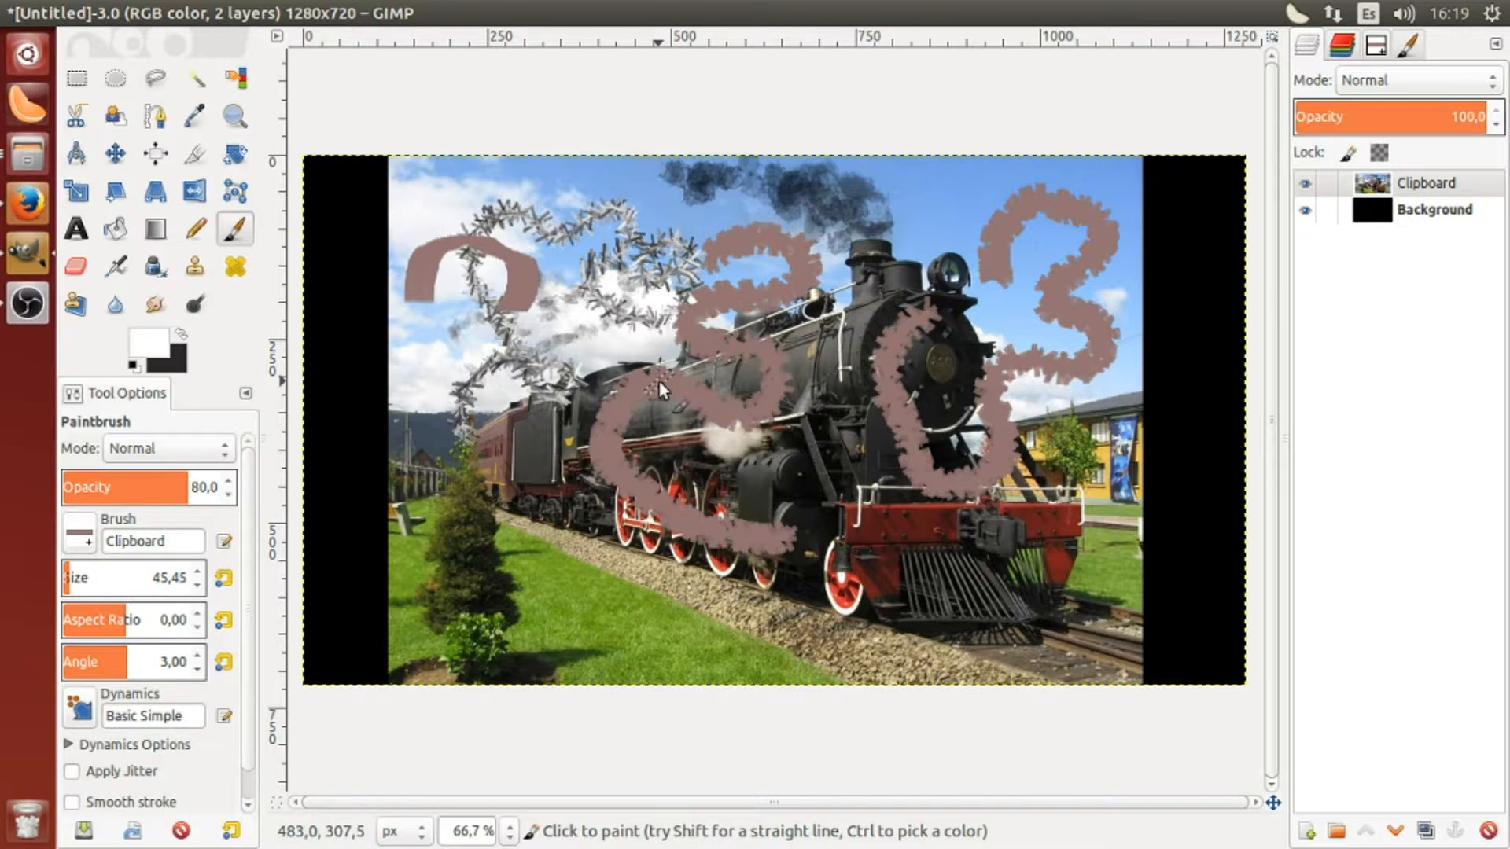
Undo all the test strokes painted over the clouds and locomotive, keeping only the chimney smoke
{"action": "key", "text": "ctrl+z"}
{"action": "key", "text": "ctrl+z"}
{"action": "key", "text": "ctrl+z"}
{"action": "key", "text": "ctrl+z"}
{"action": "key", "text": "ctrl+z"}
{"action": "key", "text": "ctrl+z"}
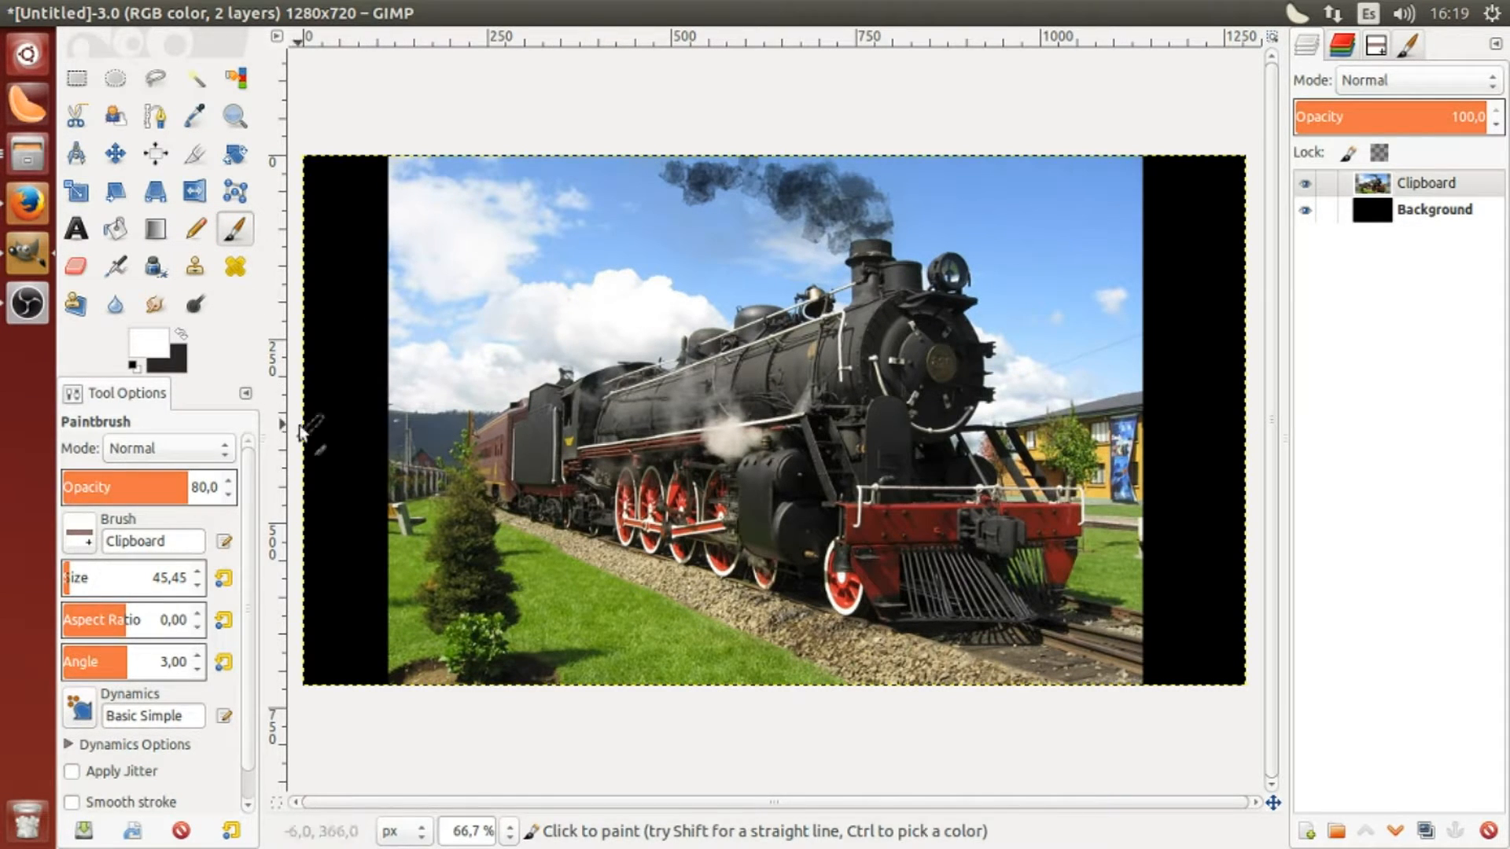
Set the foreground colour to bright red and lower the Paintbrush opacity to 63
{"action": "left_click", "coordinate": [162, 336]}
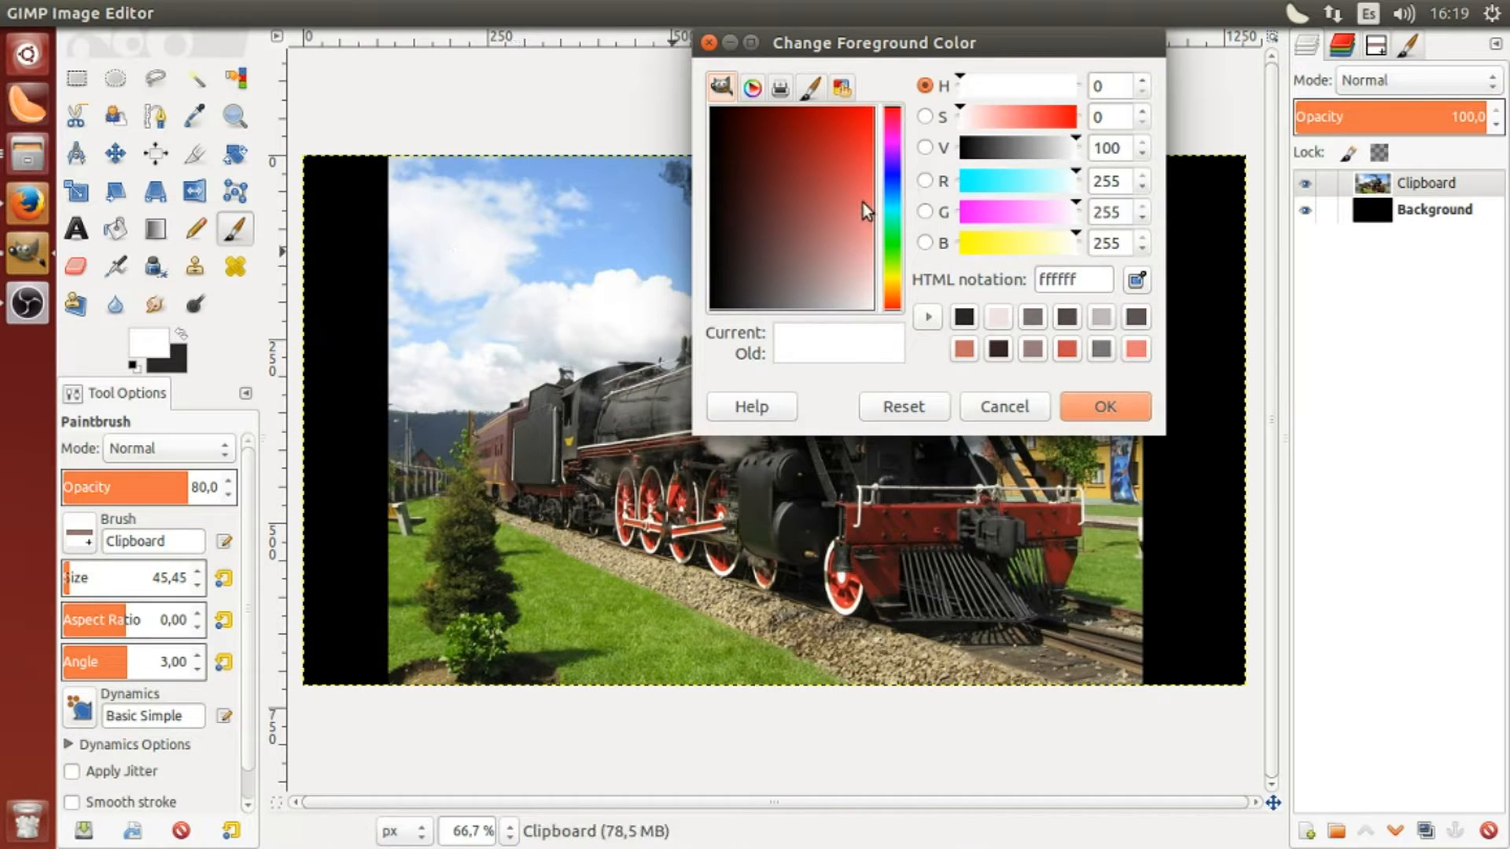
{"action": "left_click_drag", "start_coordinate": [862, 202], "coordinate": [871, 130]}
{"action": "left_click", "coordinate": [1071, 403]}
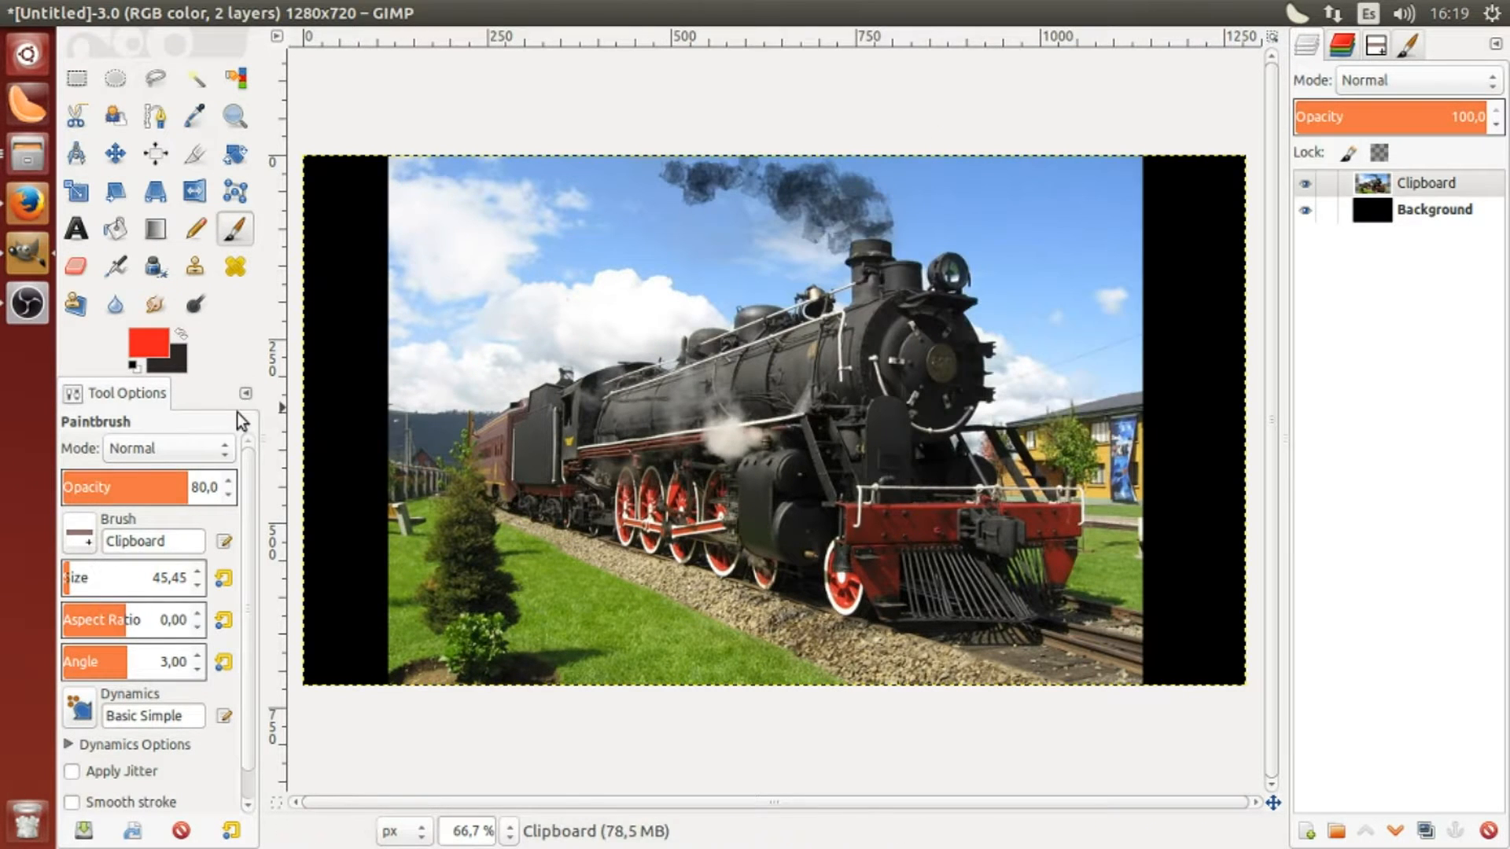
{"action": "left_click", "coordinate": [228, 499]}
{"action": "left_click", "coordinate": [228, 502]}
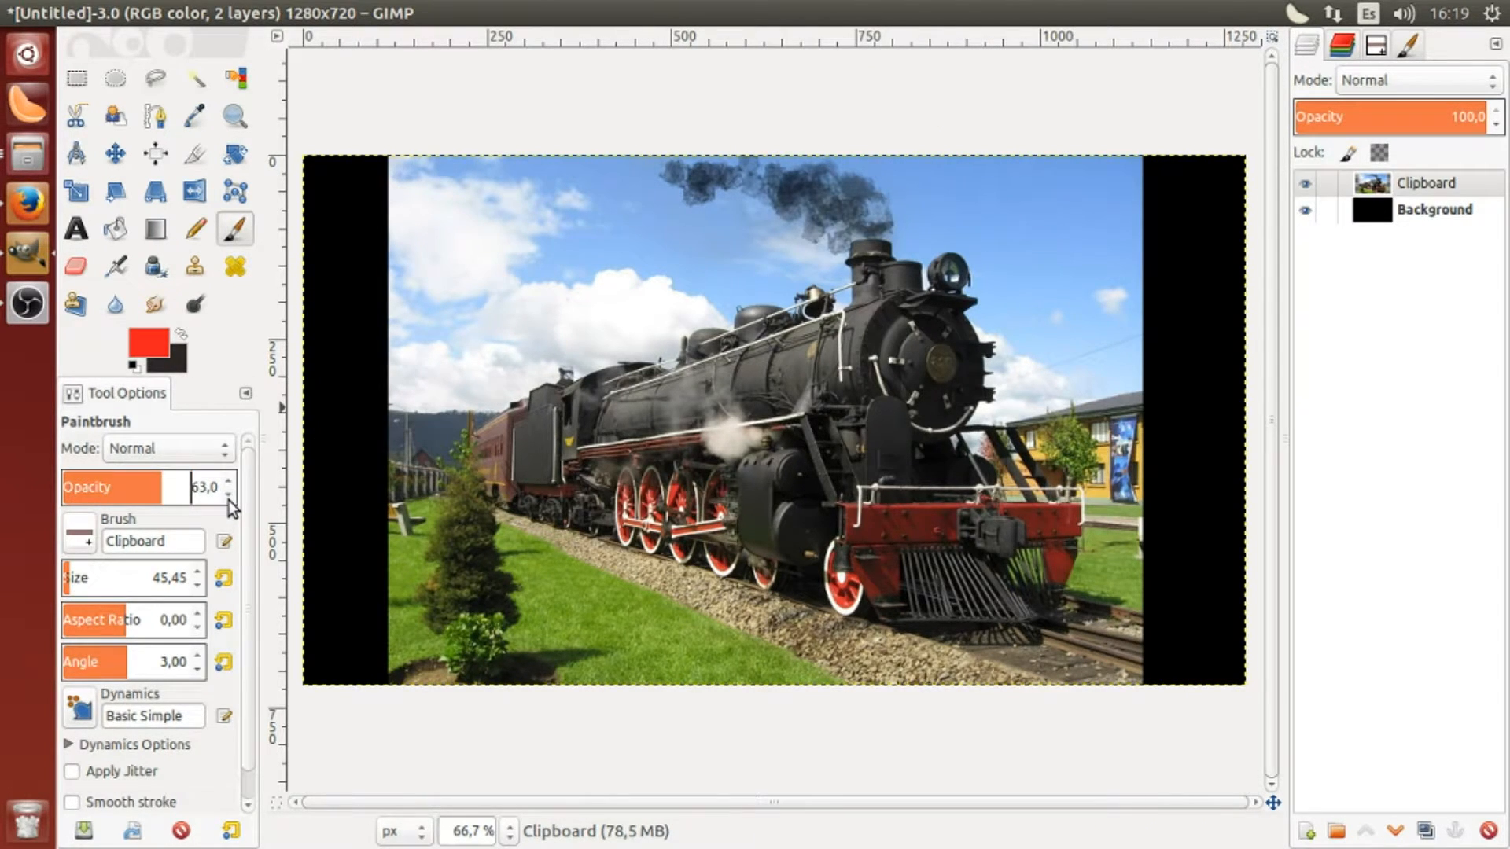
Set the paint mode to Color and paint red over the locomotive's dark tender and boiler side
{"action": "left_click", "coordinate": [220, 455]}
{"action": "scroll", "coordinate": [225, 616], "scroll_direction": "down", "scroll_amount": 10}
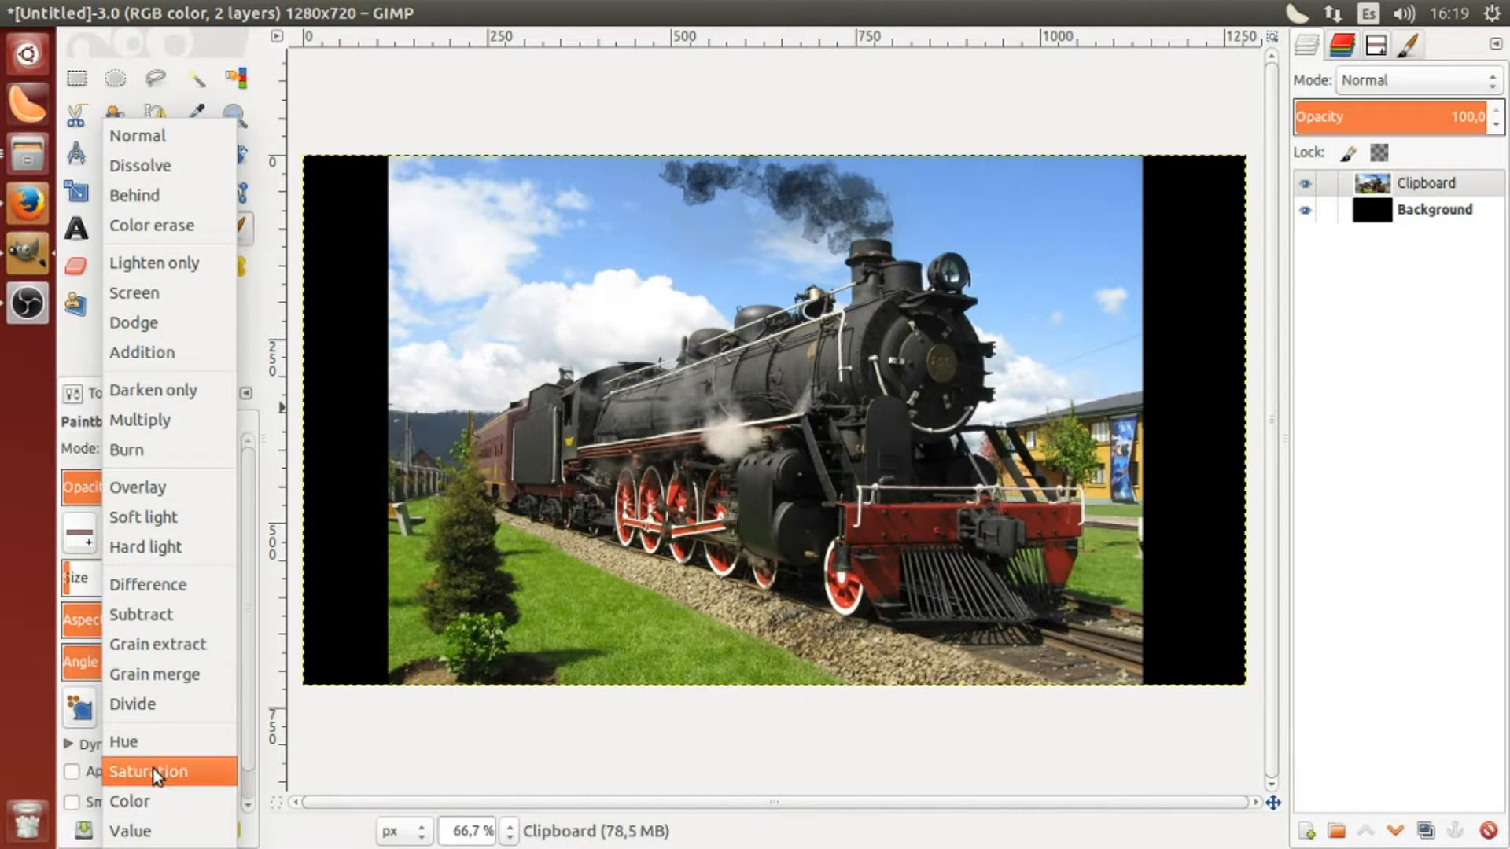
{"action": "left_click", "coordinate": [135, 799]}
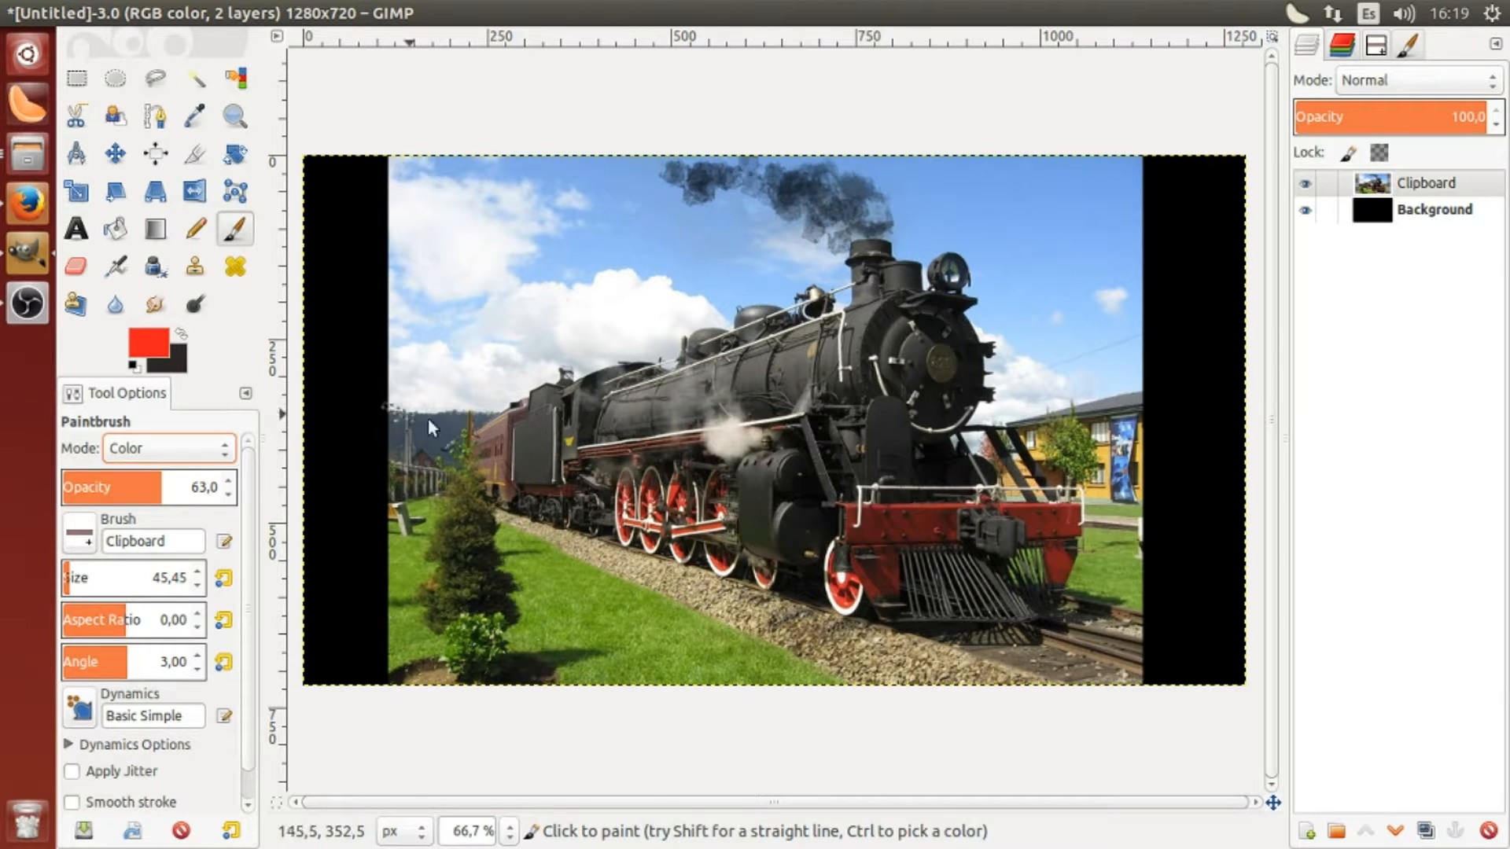
{"action": "left_click_drag", "start_coordinate": [525, 470], "coordinate": [528, 464]}
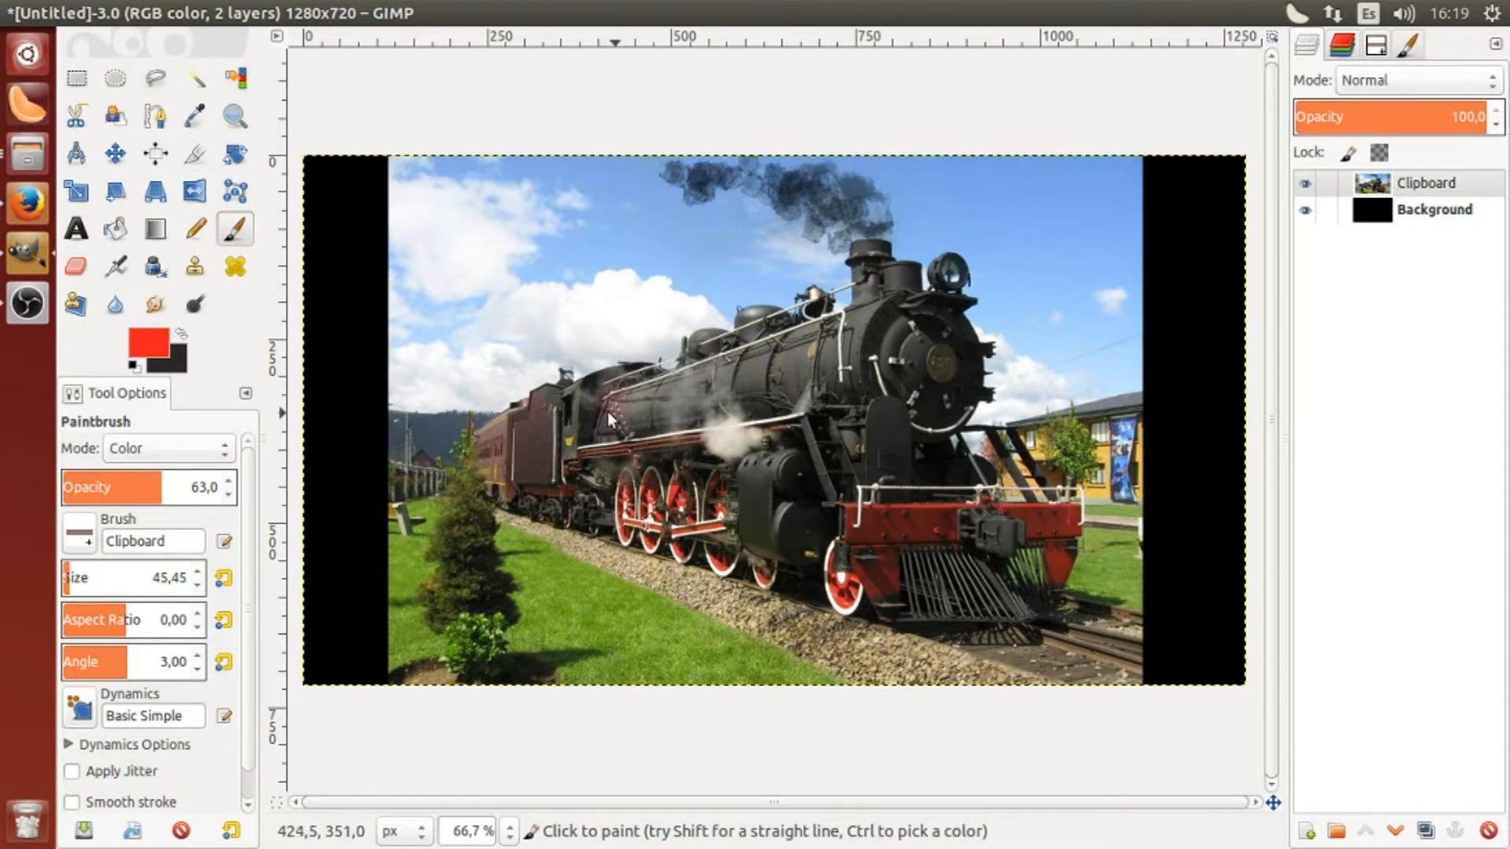
{"action": "mouse_move", "coordinate": [679, 409]}
{"action": "left_mouse_down"}
{"action": "mouse_move", "coordinate": [765, 386]}
{"action": "mouse_move", "coordinate": [670, 387]}
{"action": "mouse_move", "coordinate": [804, 367]}
{"action": "mouse_move", "coordinate": [730, 366]}
{"action": "mouse_move", "coordinate": [801, 344]}
{"action": "mouse_move", "coordinate": [674, 372]}
{"action": "mouse_move", "coordinate": [615, 407]}
{"action": "mouse_move", "coordinate": [718, 410]}
{"action": "mouse_move", "coordinate": [795, 391]}
{"action": "mouse_move", "coordinate": [667, 418]}
{"action": "left_mouse_up"}
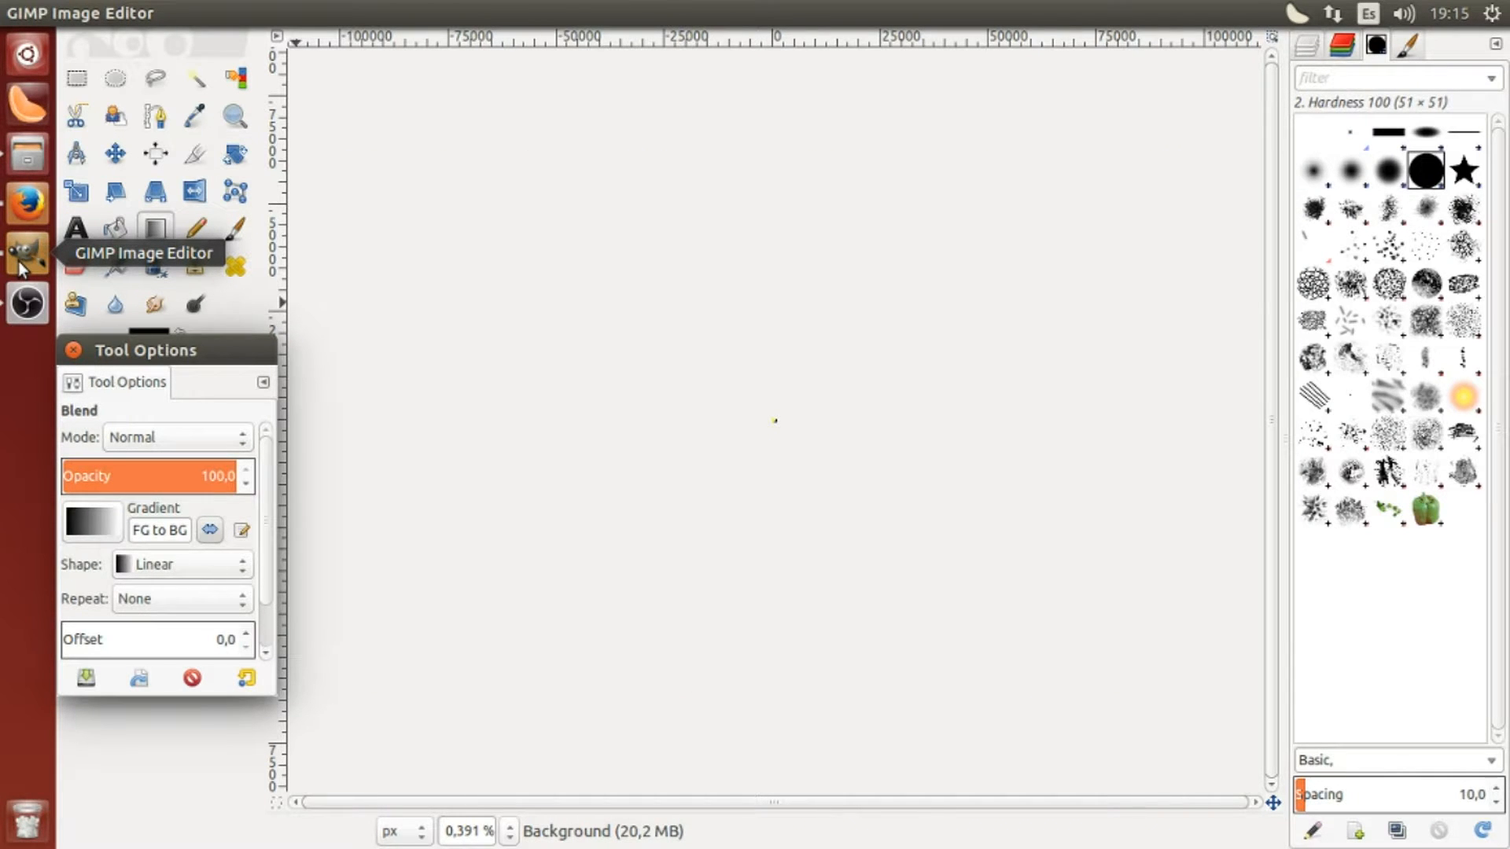
Start a new image and set its size to 50 px wide by 50 px high
{"action": "left_click", "coordinate": [91, 13]}
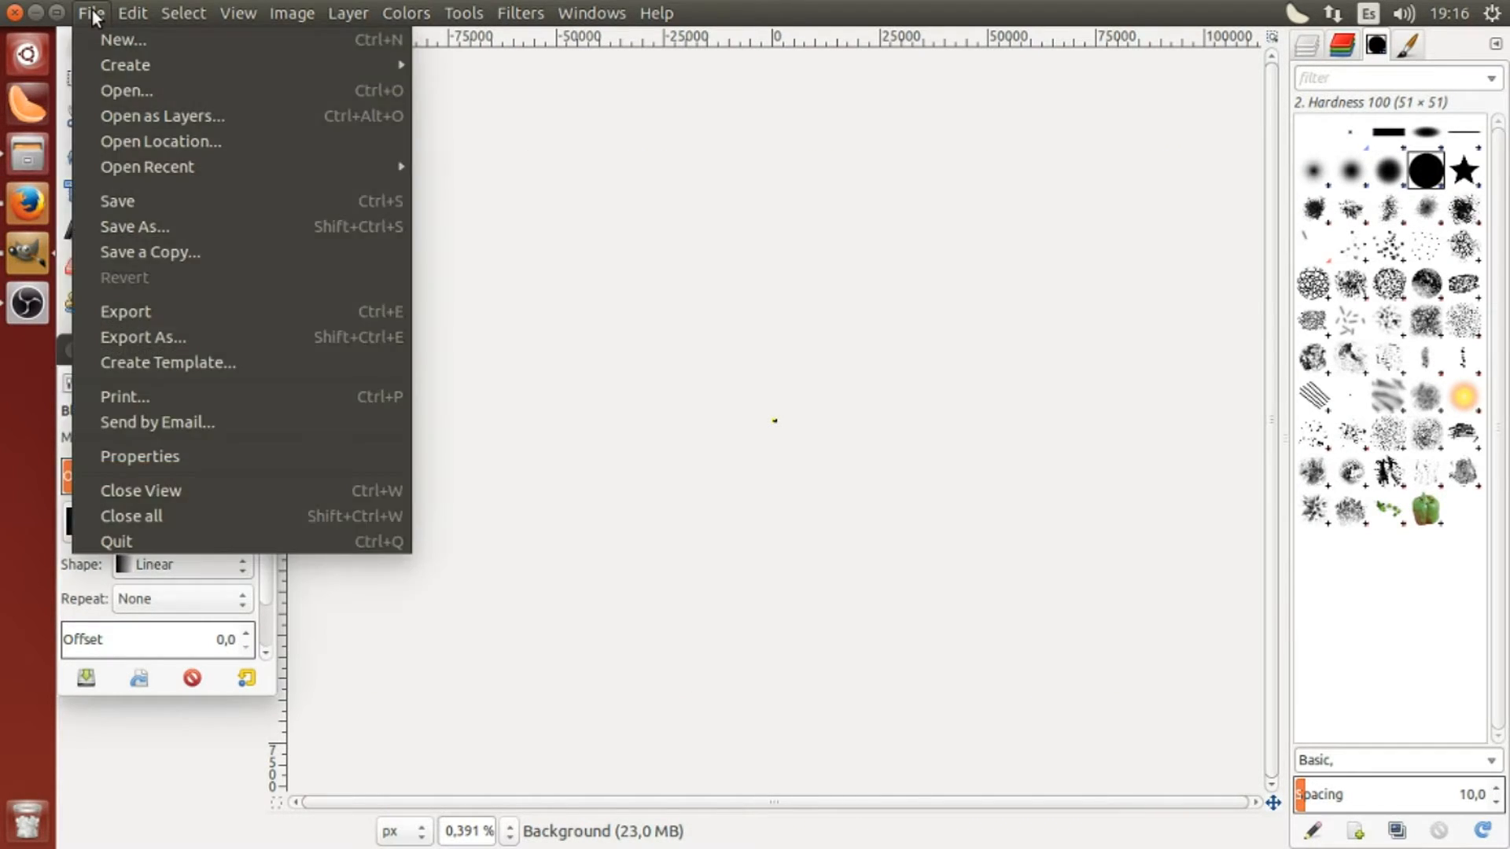
{"action": "left_click", "coordinate": [110, 40]}
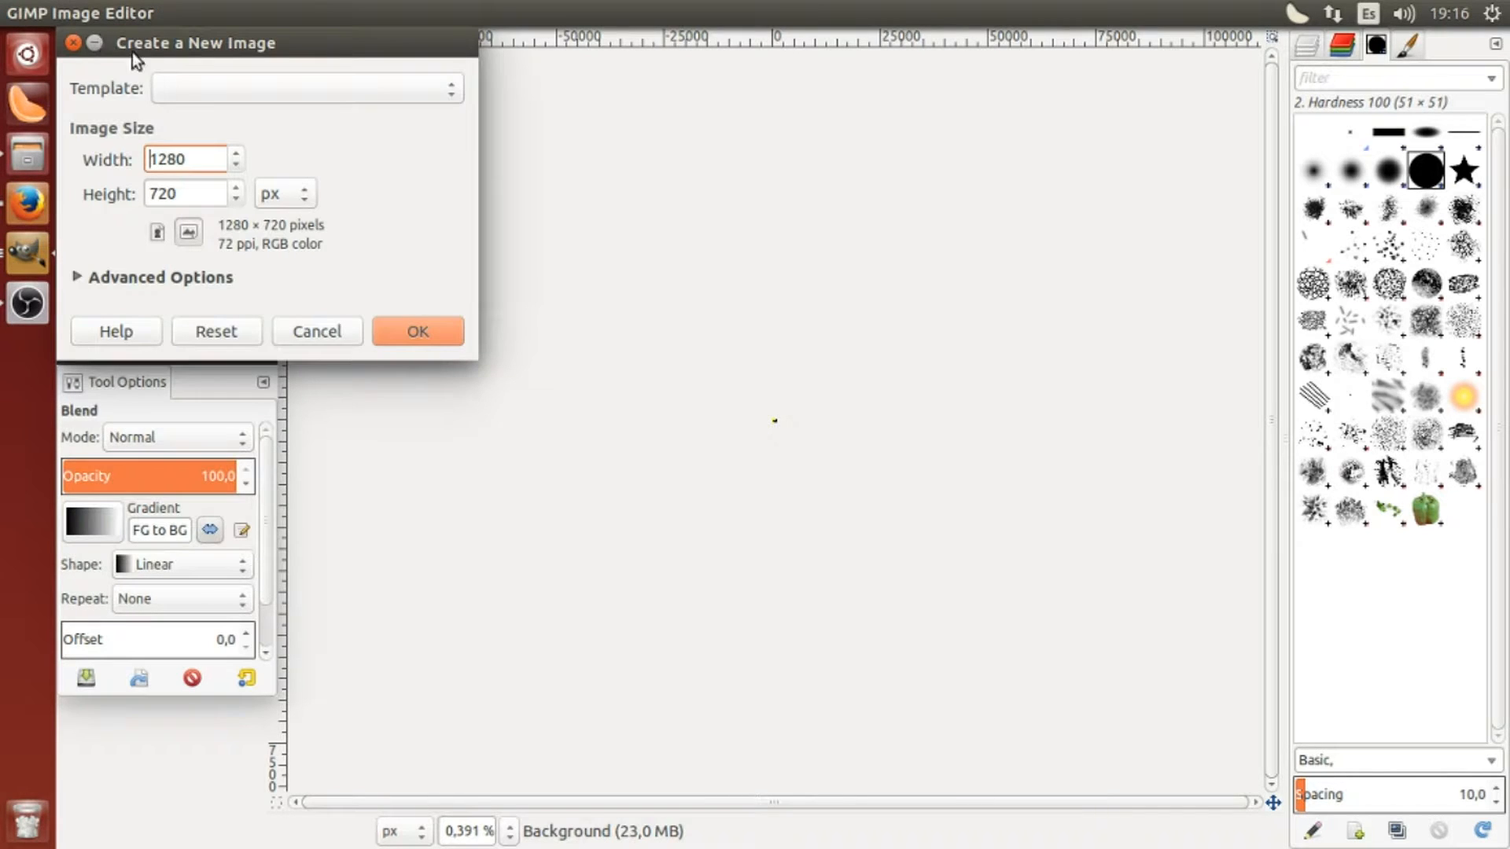
{"action": "left_click_drag", "start_coordinate": [209, 164], "coordinate": [140, 163]}
{"action": "type", "text": "50"}
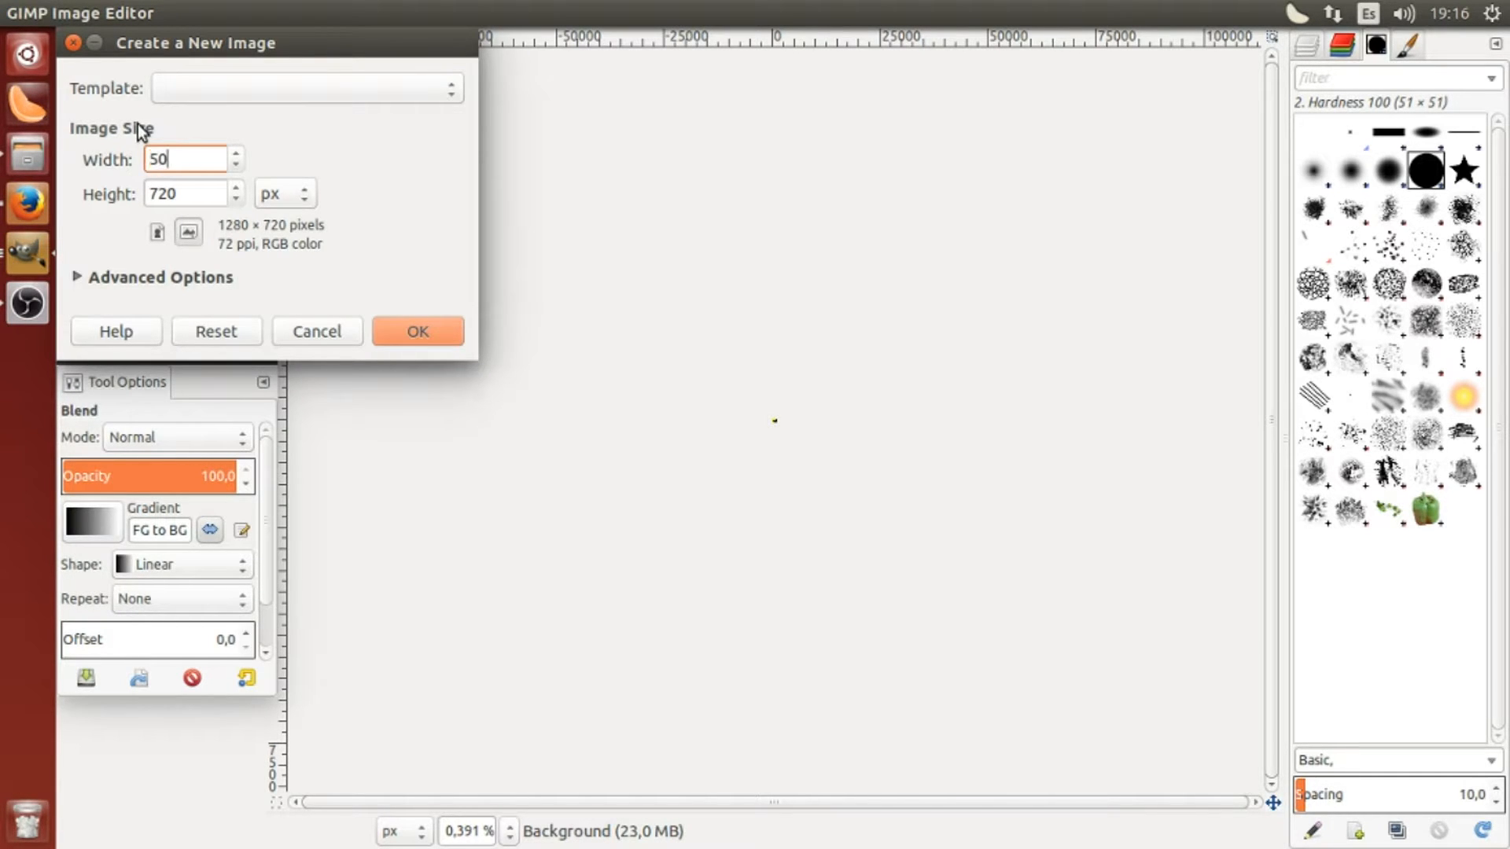
{"action": "key", "text": "Tab"}
{"action": "type", "text": "50"}
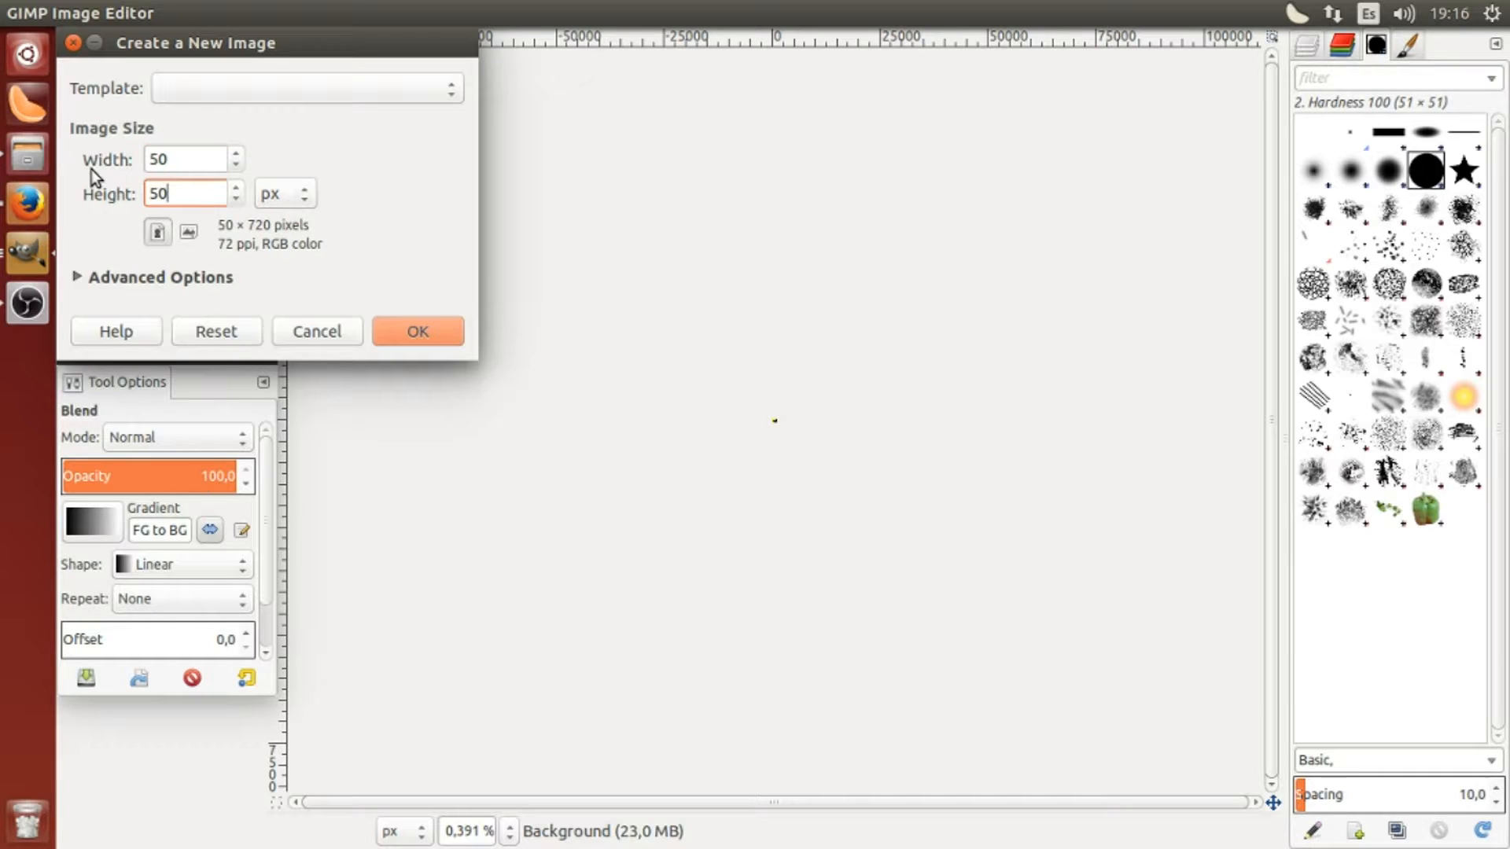
Set the new image's color space to Grayscale and its fill to White, and create the image
{"action": "left_click", "coordinate": [107, 280]}
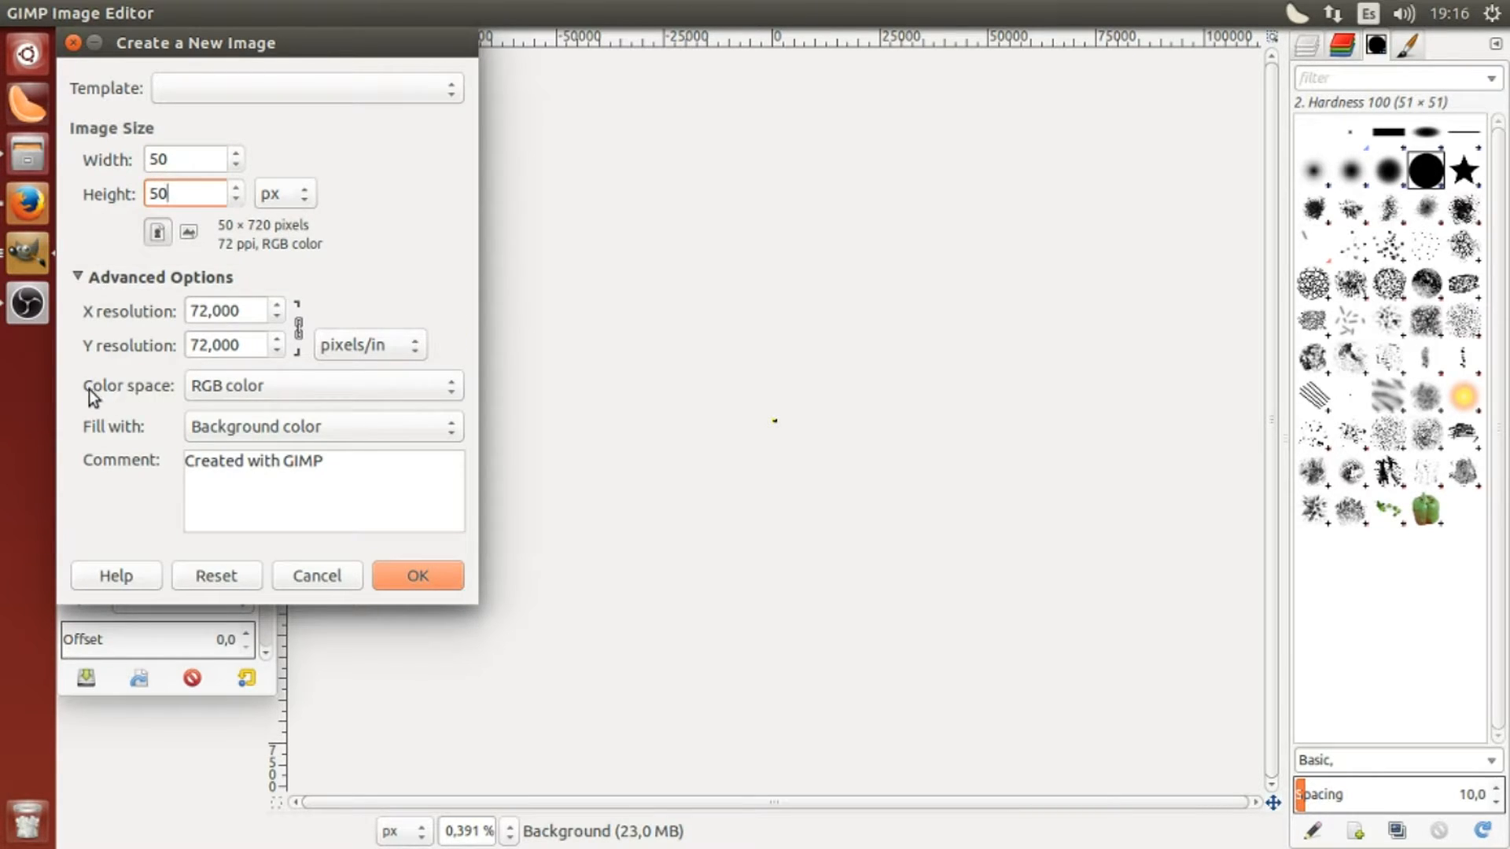
{"action": "left_click", "coordinate": [223, 399]}
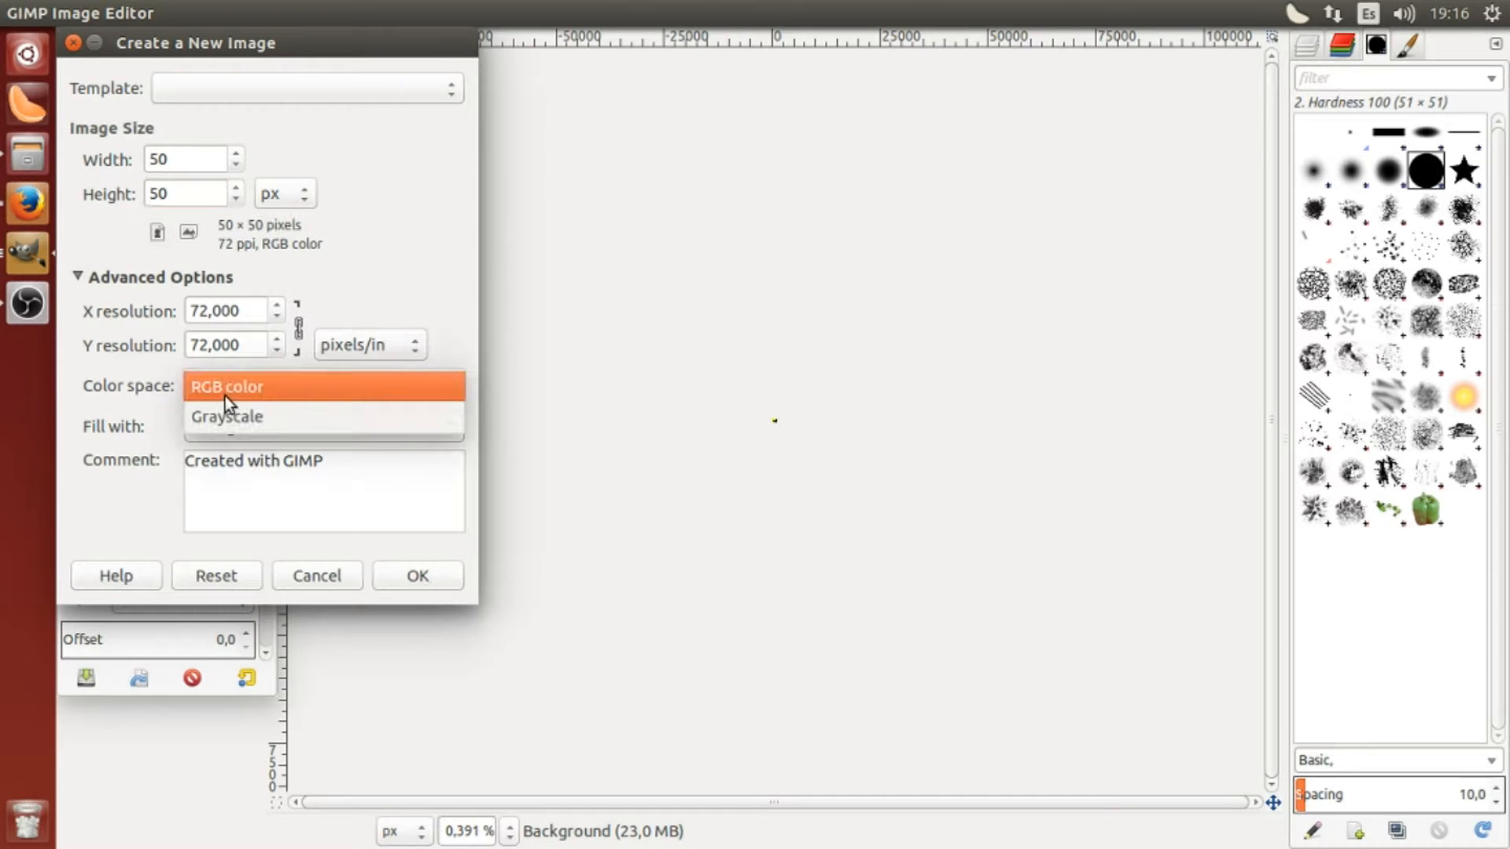
{"action": "left_click", "coordinate": [224, 419]}
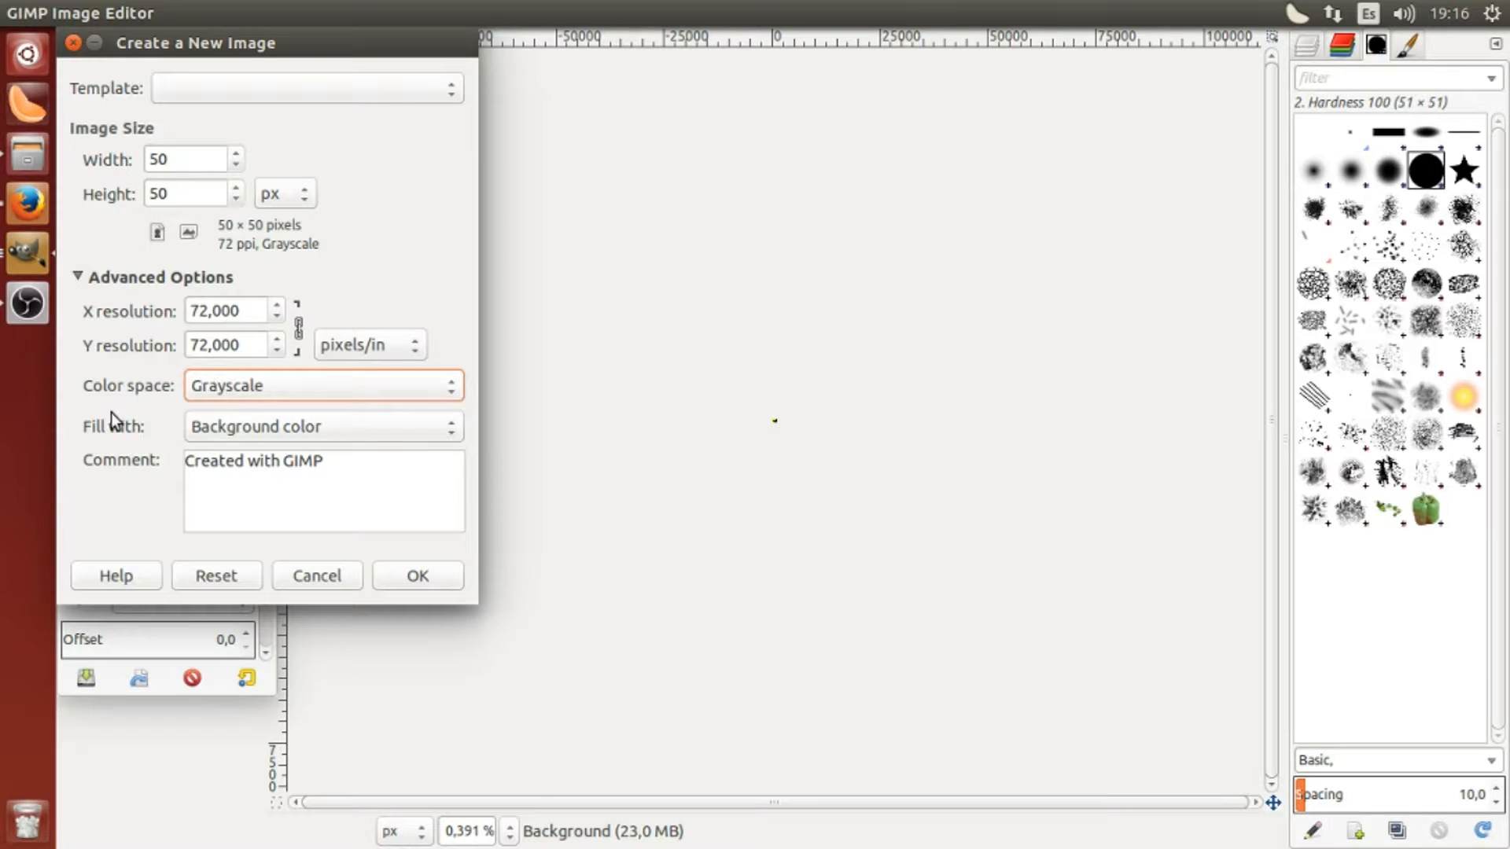
{"action": "left_click", "coordinate": [210, 428]}
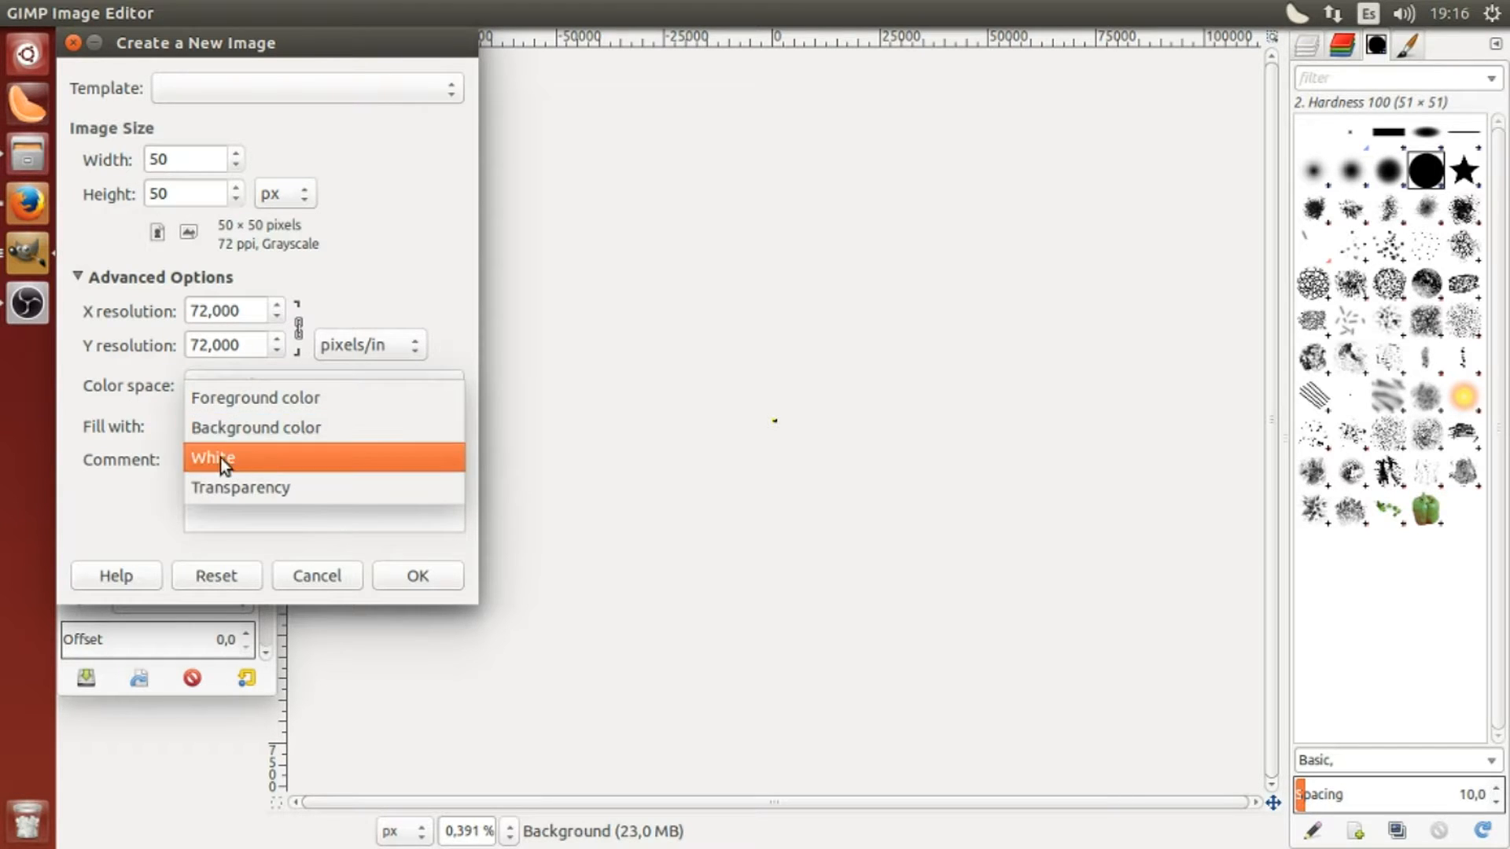
{"action": "left_click", "coordinate": [220, 458]}
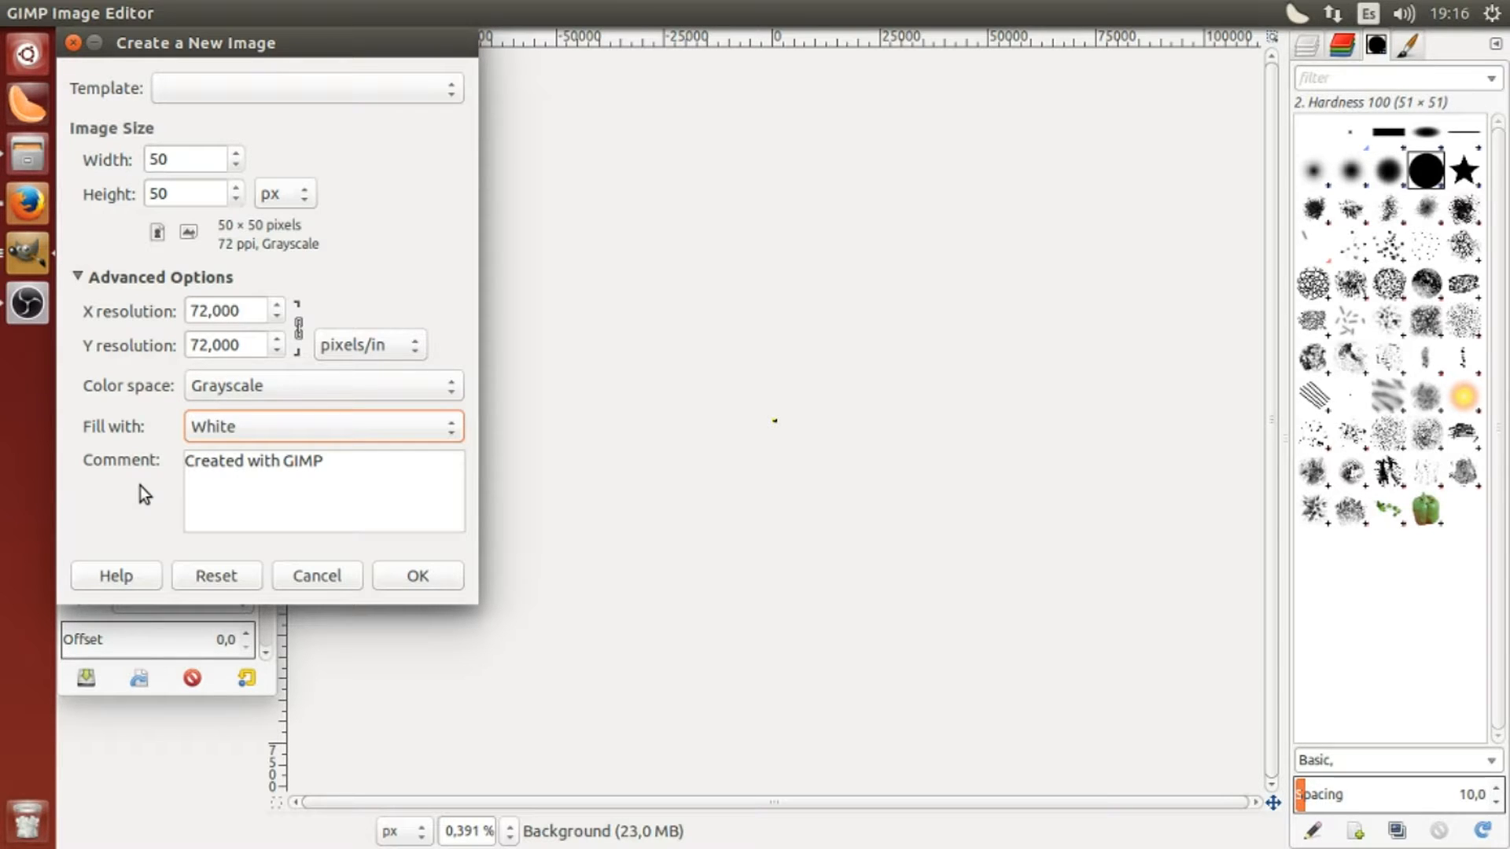
{"action": "left_click", "coordinate": [428, 578]}
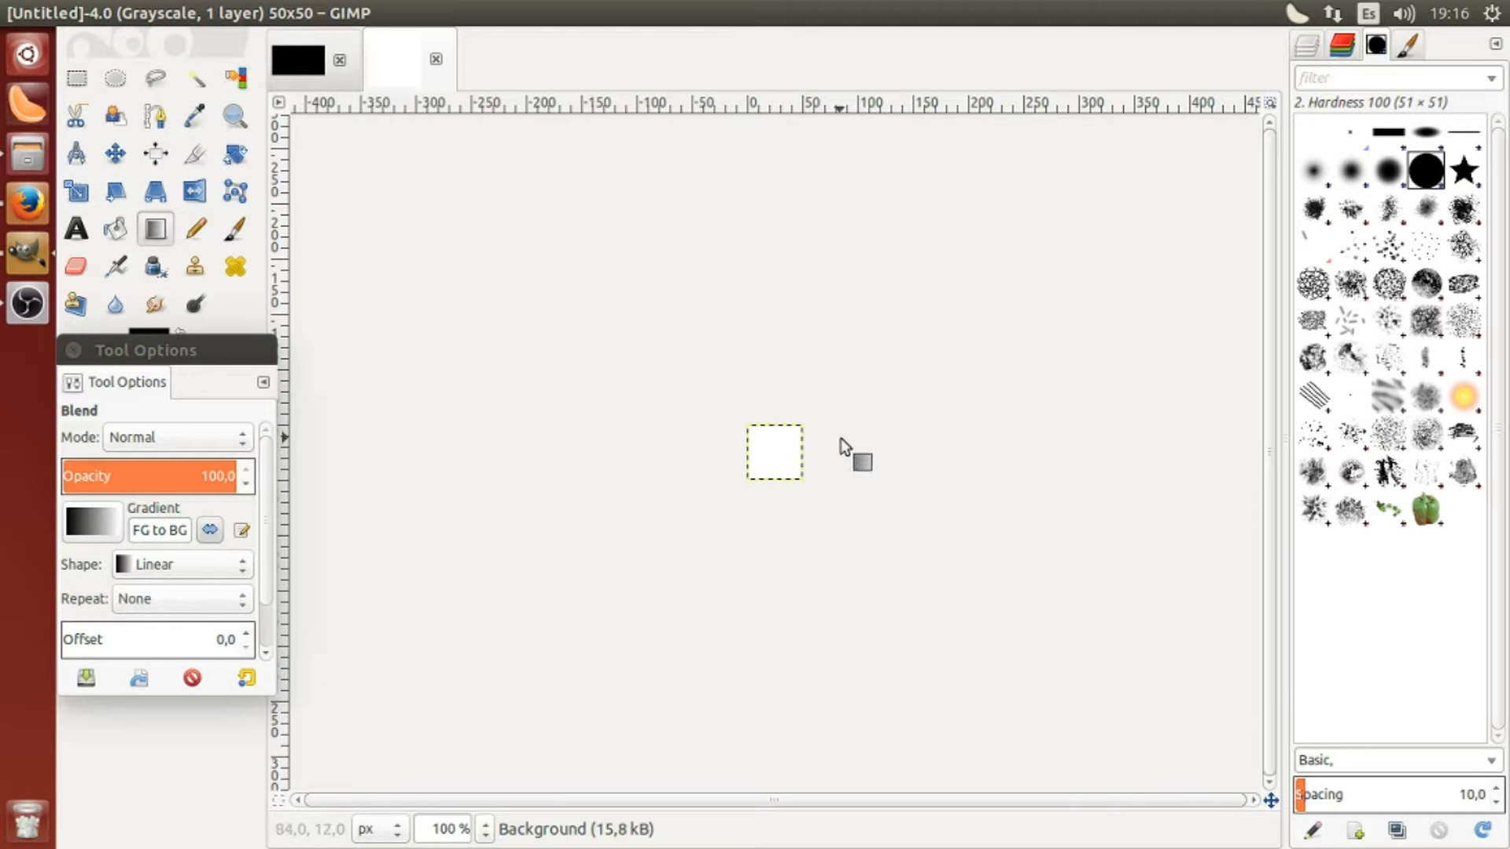
Add a new 50 × 50 px layer with Transparency fill above the white background
{"action": "key", "text": "plus"}
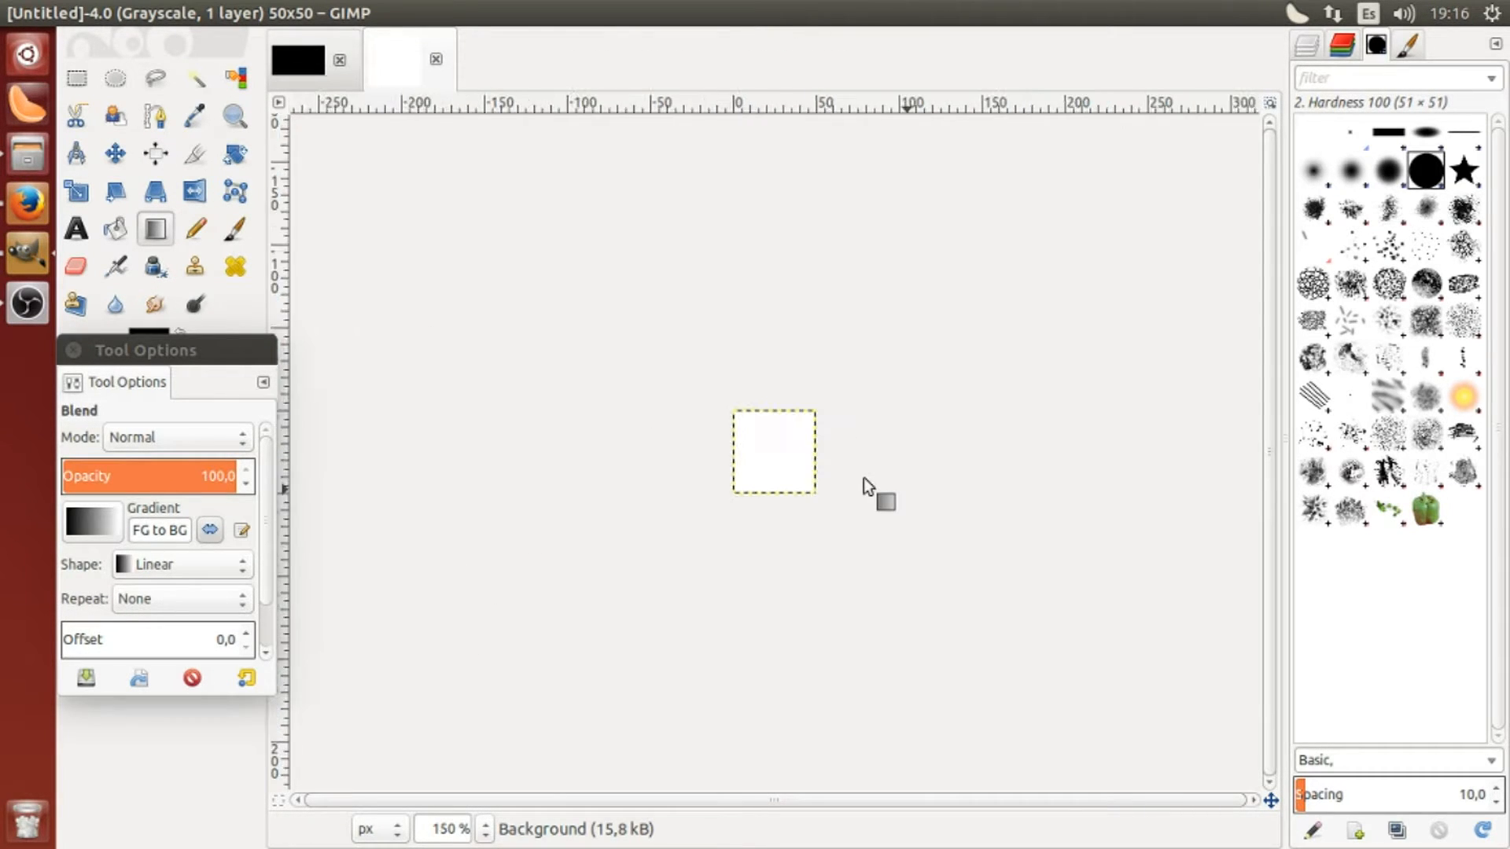
{"action": "key", "text": "plus"}
{"action": "key", "text": "plus"}
{"action": "key", "text": "plus"}
{"action": "key", "text": "plus"}
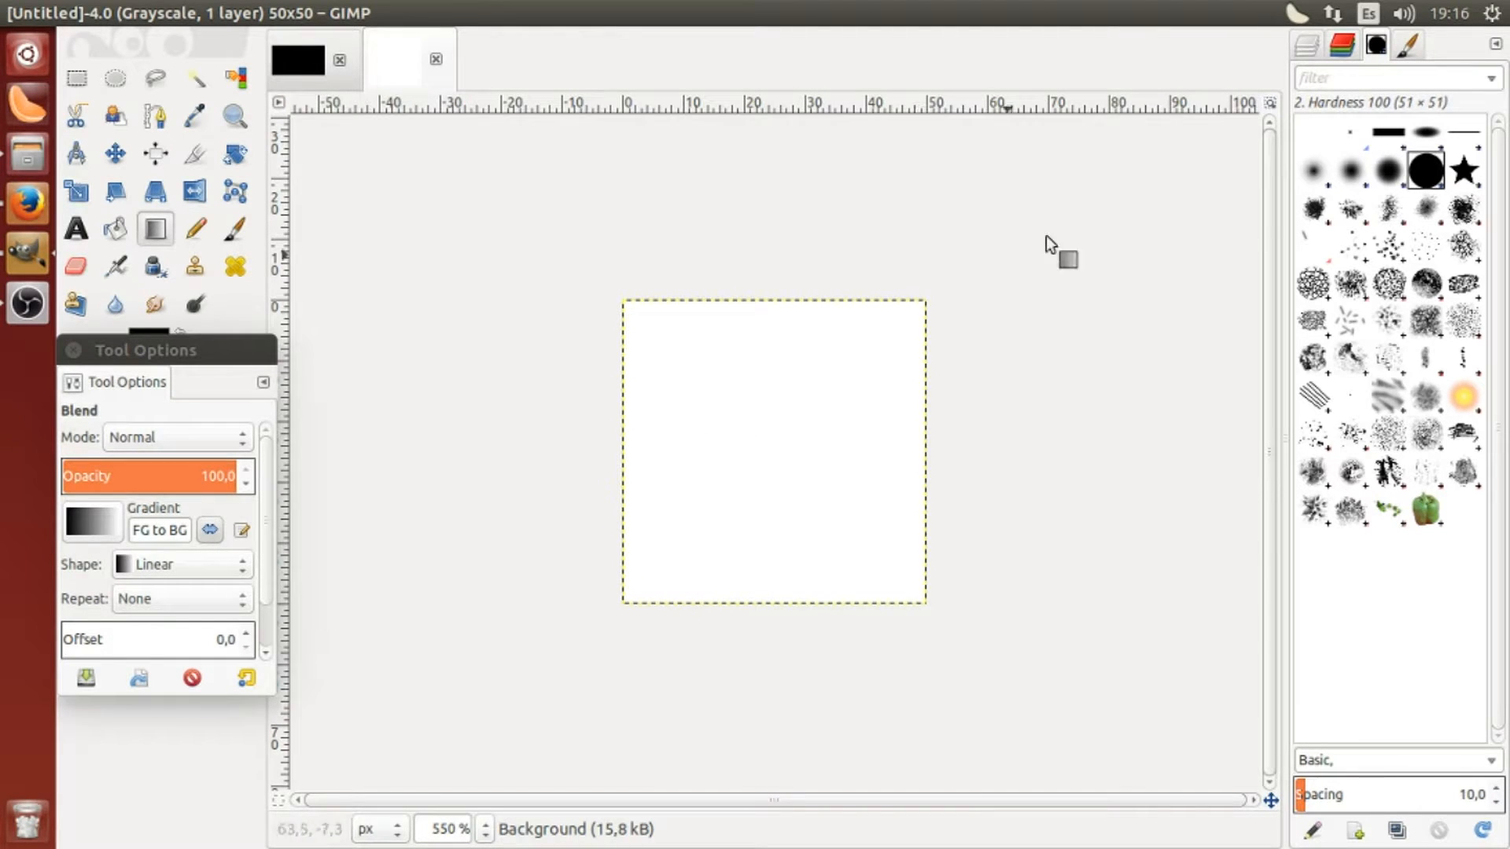
{"action": "left_click", "coordinate": [1312, 49]}
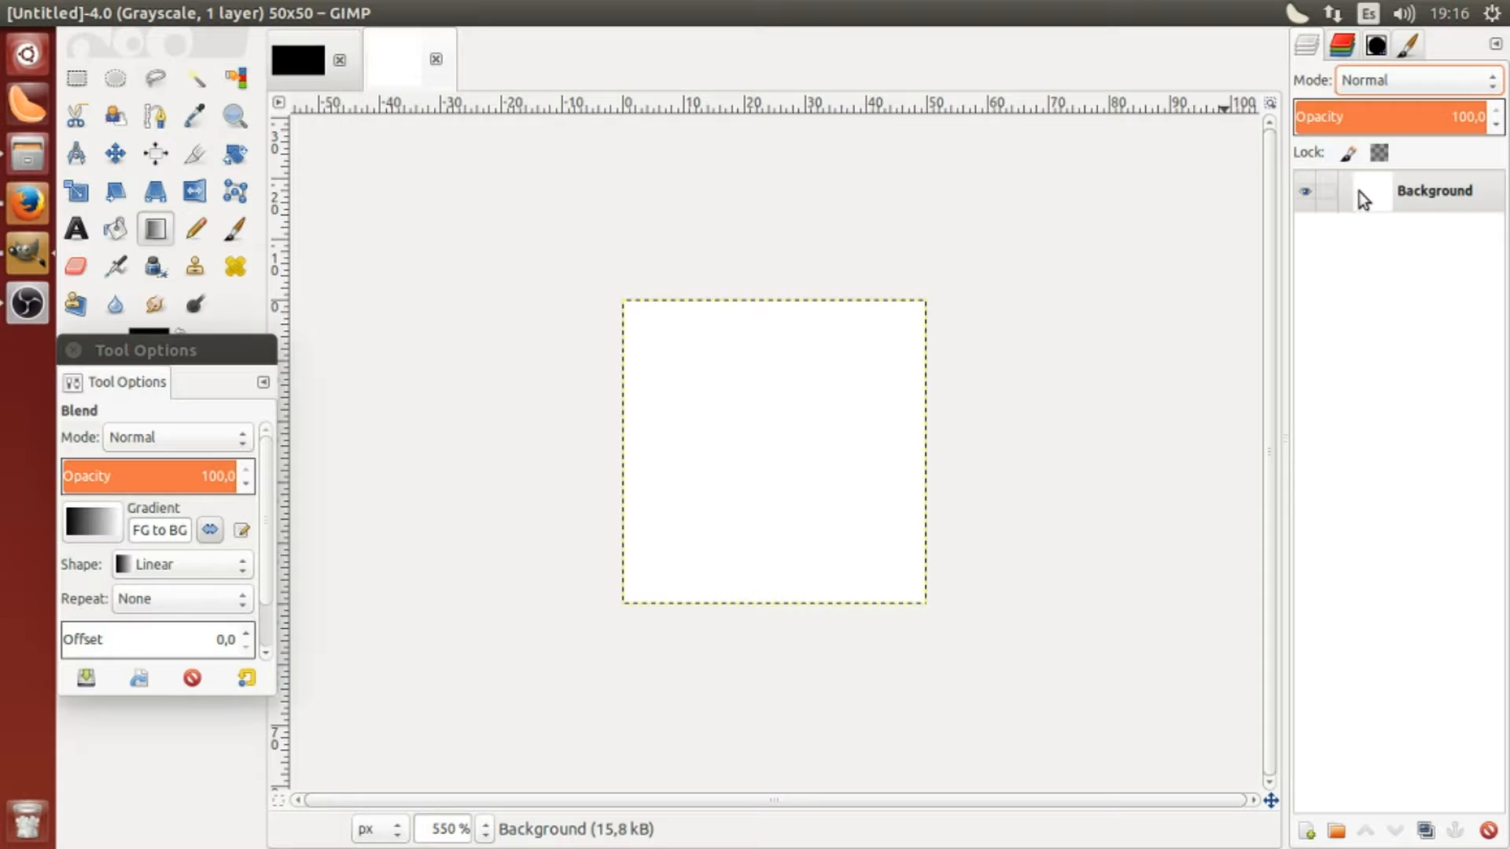
{"action": "left_click", "coordinate": [1307, 831]}
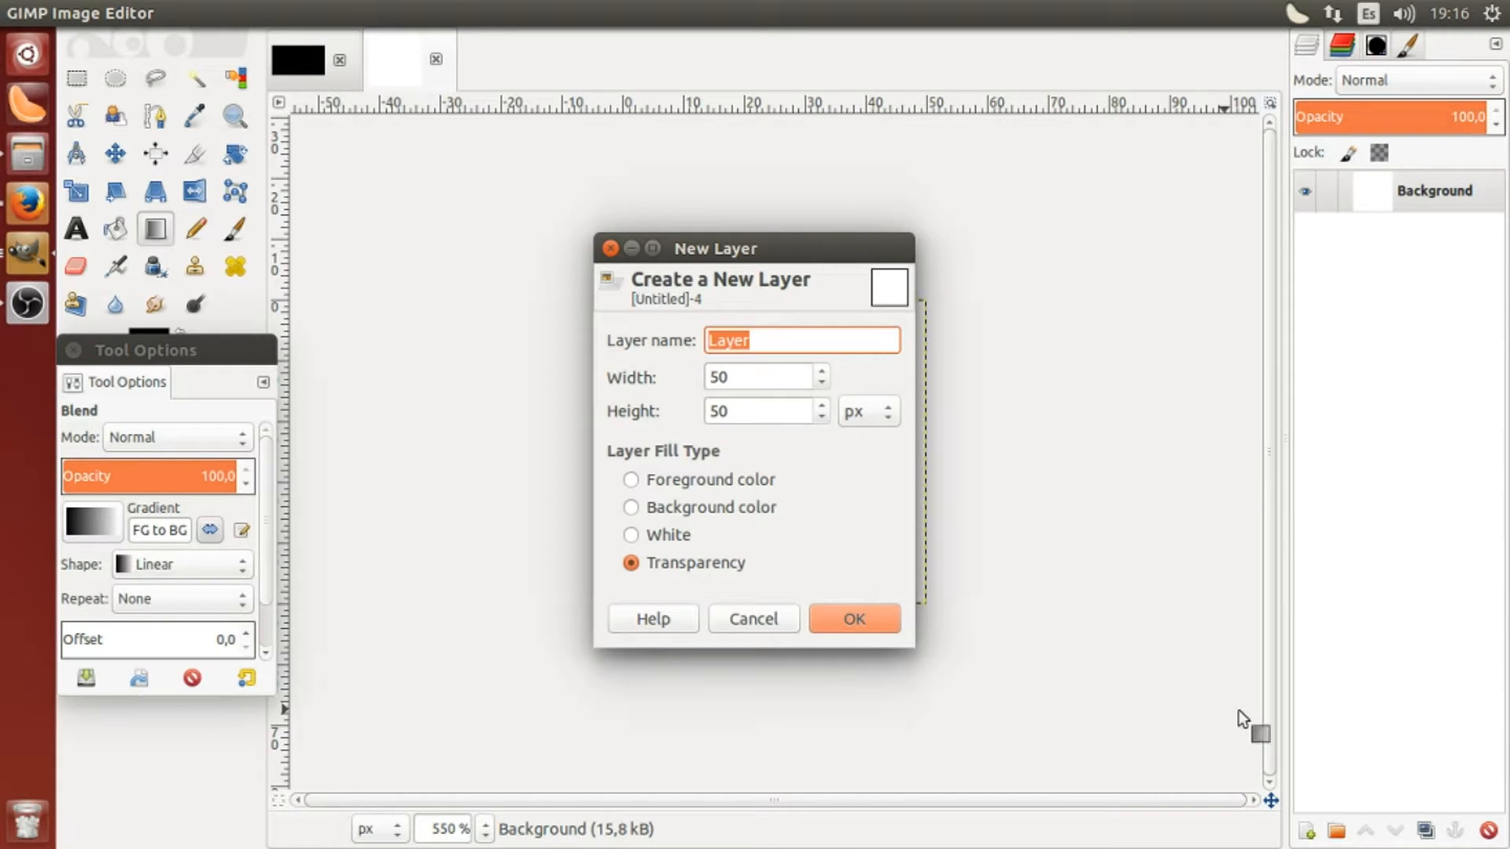
{"action": "left_click", "coordinate": [857, 622]}
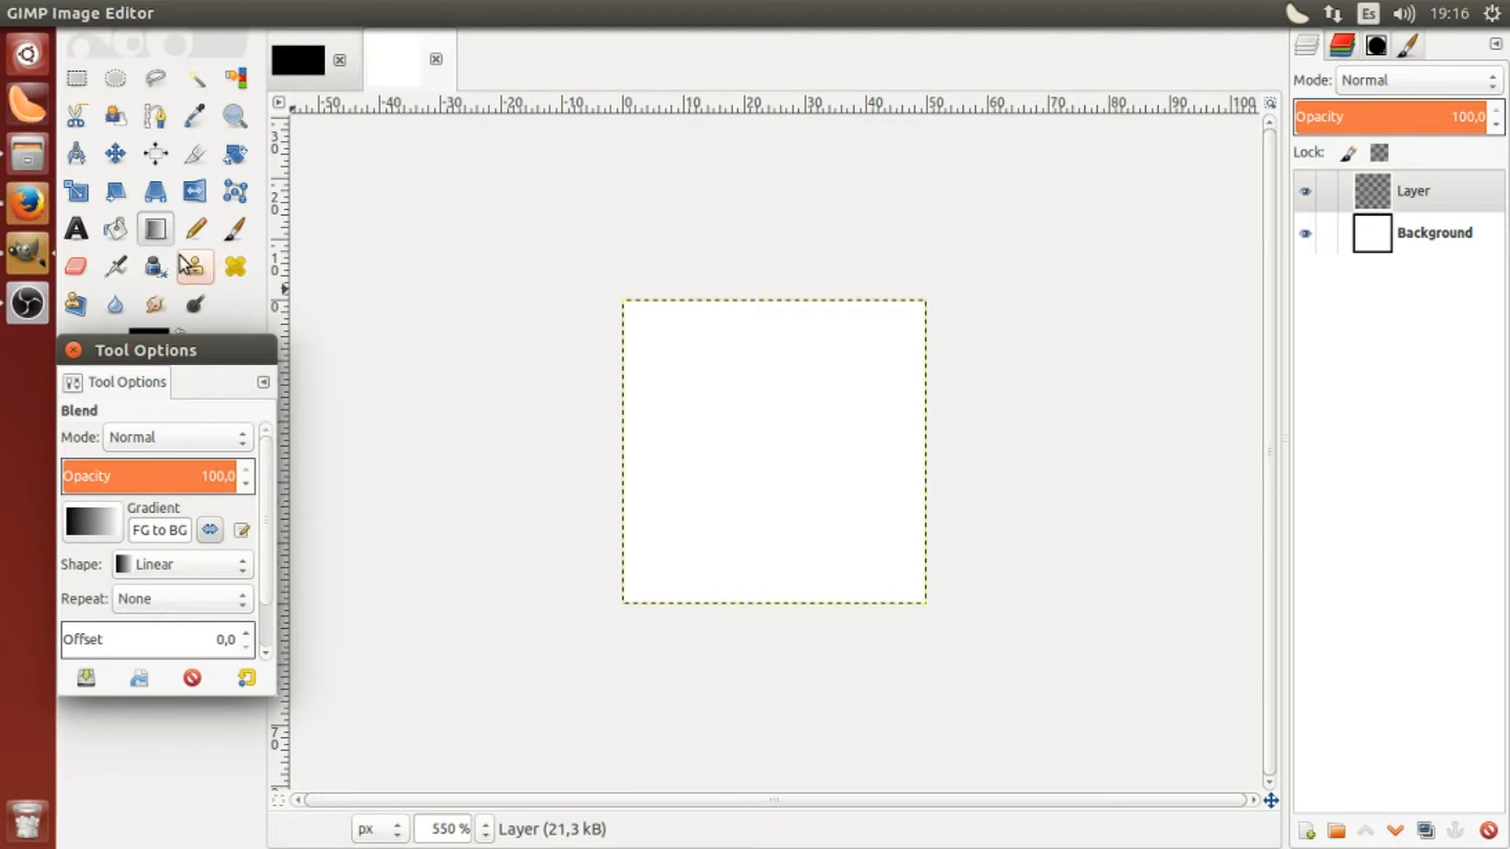
Set the Paintbrush size to 20 and paint a horizontal and a vertical black band crossing at the new layer's centre
{"action": "left_click", "coordinate": [234, 229]}
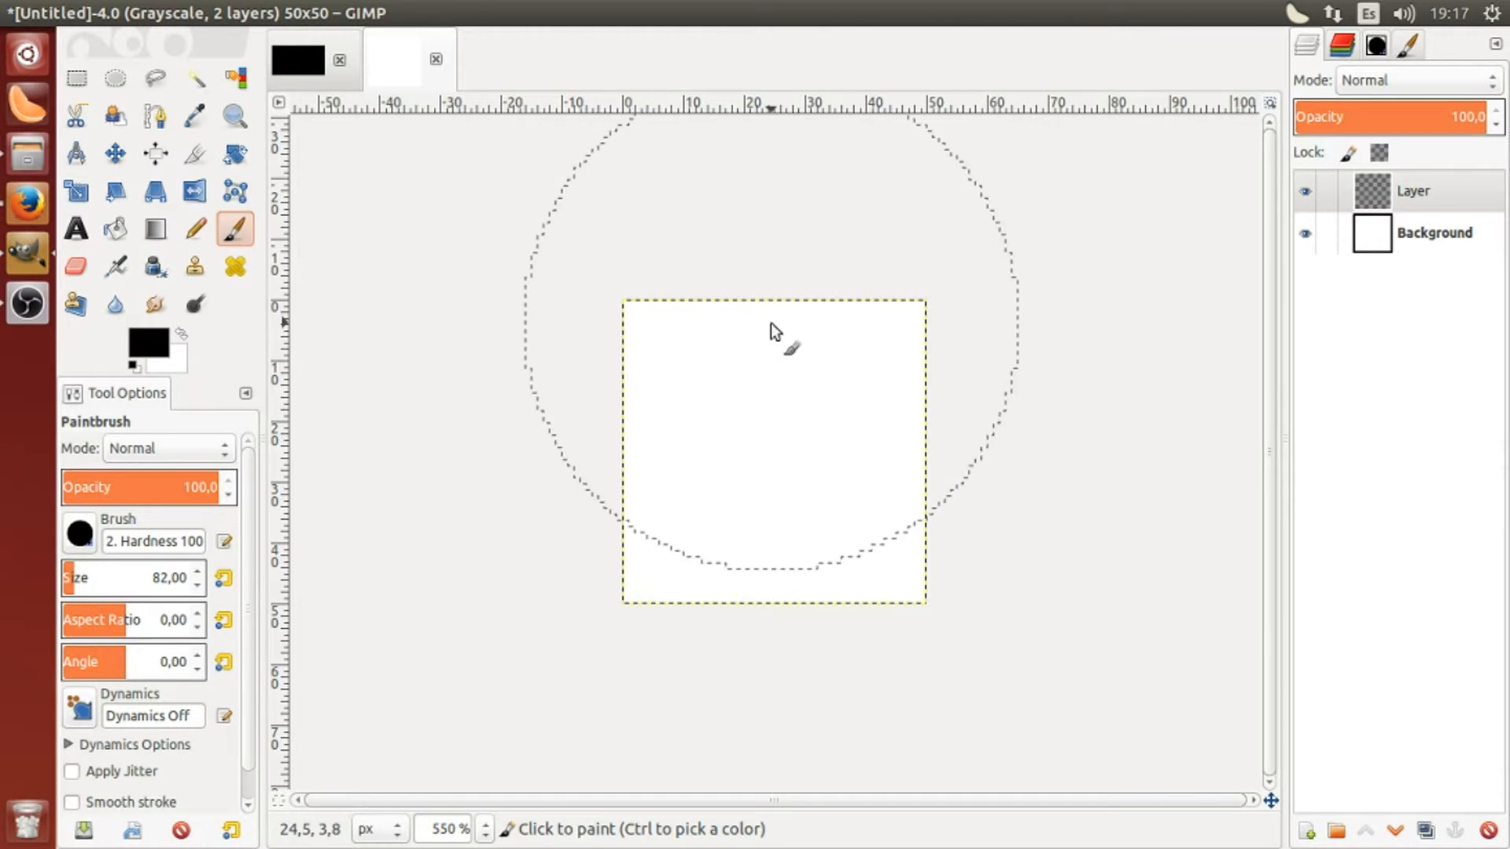
{"action": "left_click", "coordinate": [197, 588]}
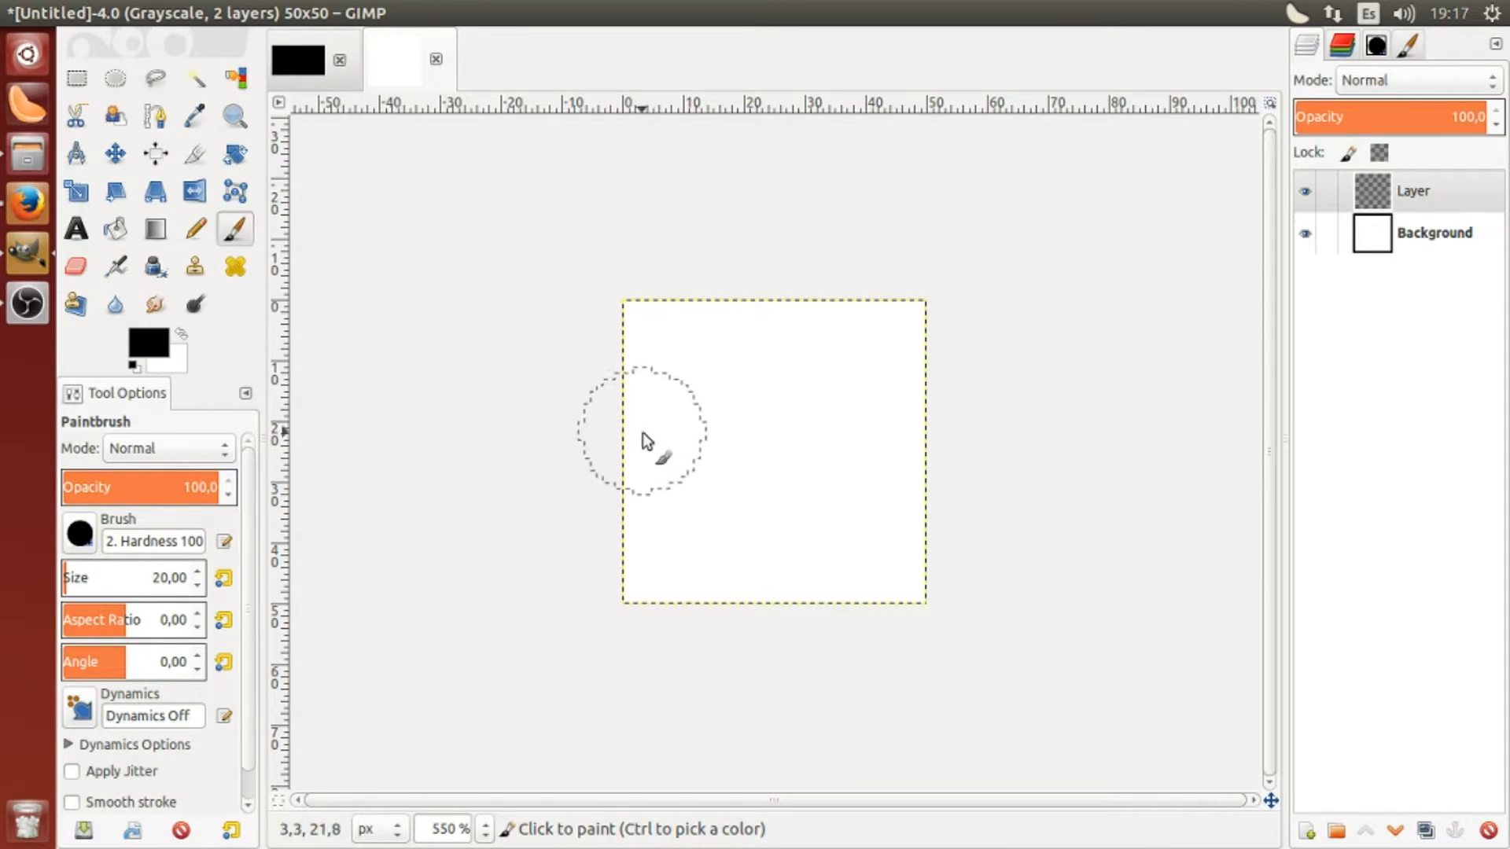
{"action": "mouse_move", "coordinate": [627, 459]}
{"action": "left_mouse_down"}
{"action": "mouse_move", "coordinate": [956, 467]}
{"action": "mouse_move", "coordinate": [880, 446]}
{"action": "left_mouse_up"}
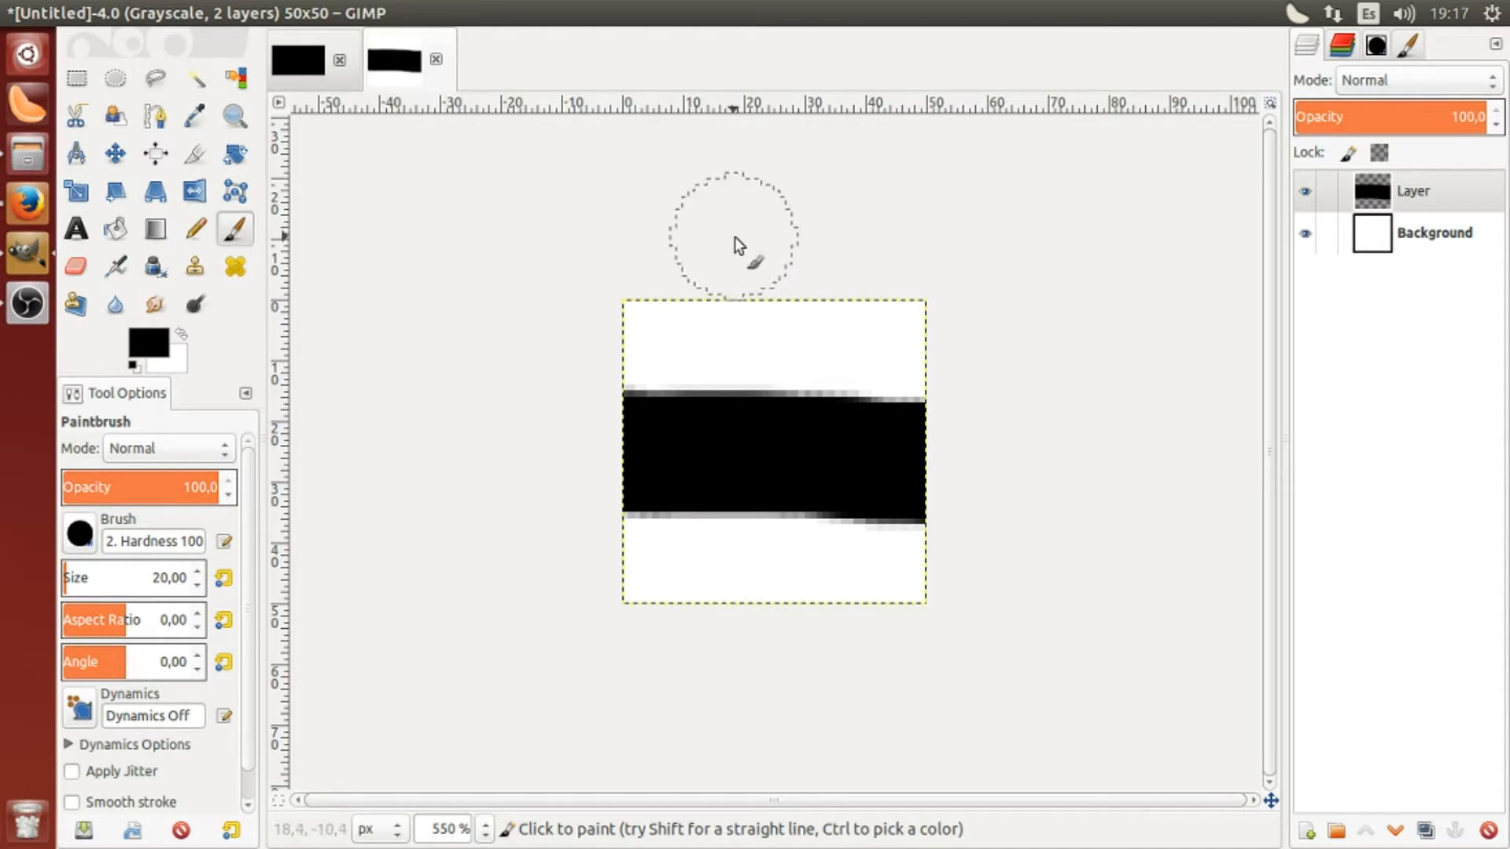
{"action": "left_click_drag", "start_coordinate": [739, 245], "coordinate": [765, 627]}
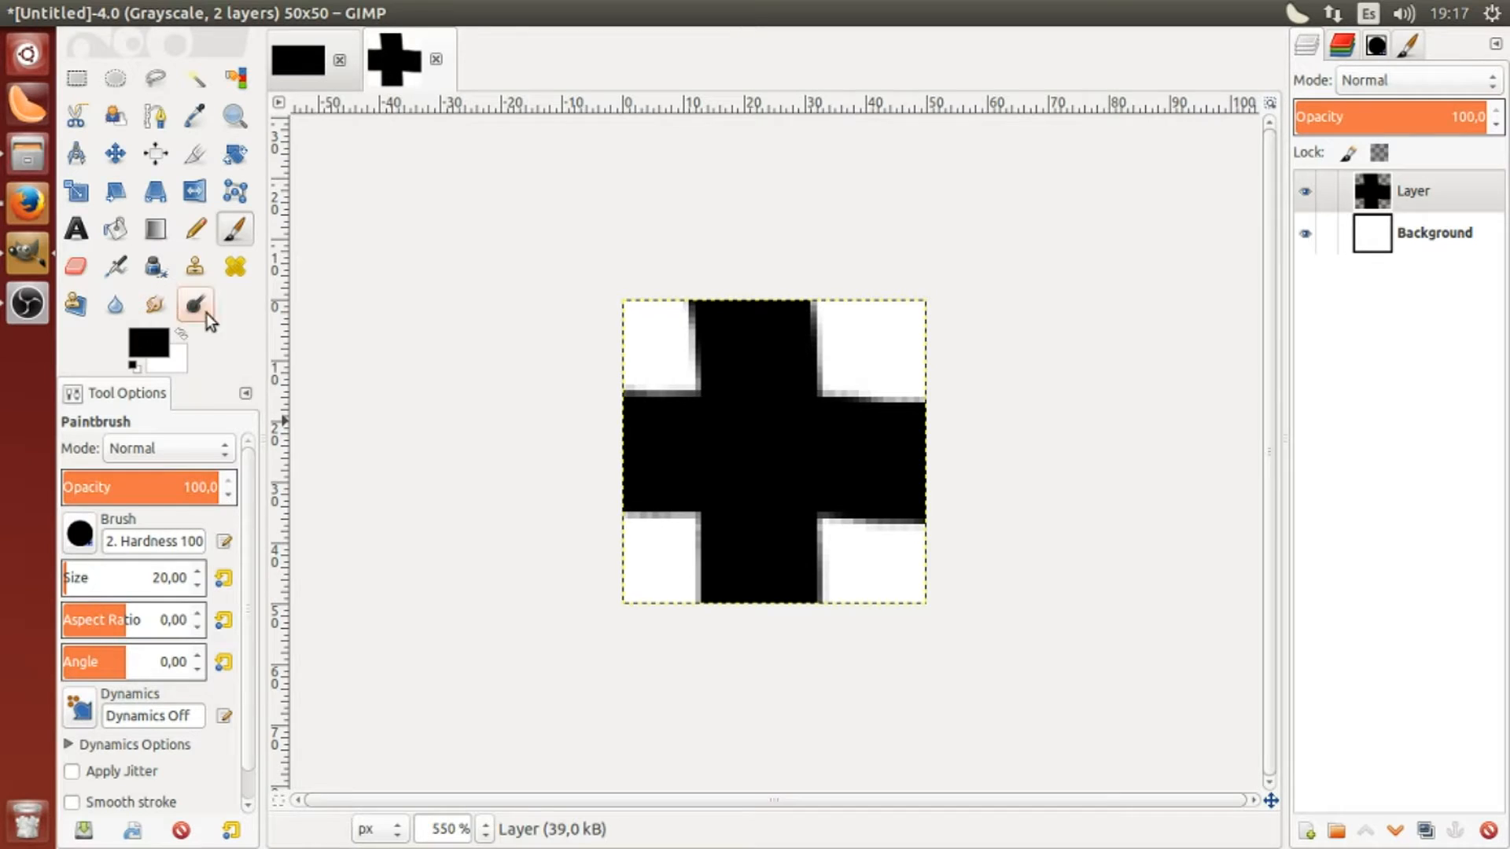
Swap the foreground colour to white, set the brush size to 6 and paint a white stroke across each arm of the black cross
{"action": "left_click", "coordinate": [184, 333]}
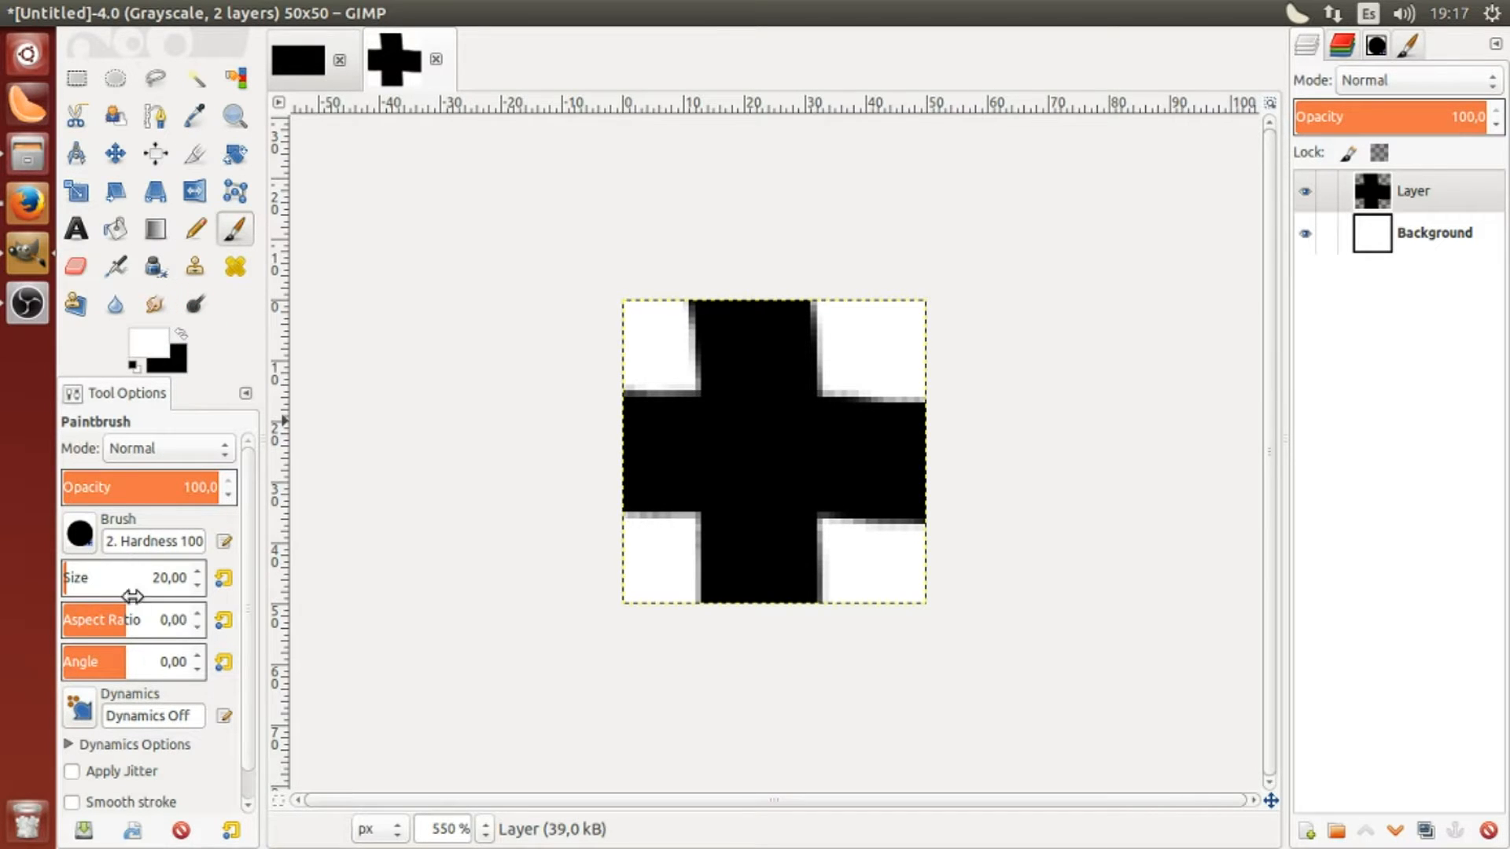
{"action": "right_click", "coordinate": [201, 585]}
{"action": "left_click", "coordinate": [197, 570]}
{"action": "left_click", "coordinate": [197, 571]}
{"action": "left_click_drag", "start_coordinate": [664, 398], "coordinate": [667, 511]}
{"action": "left_click_drag", "start_coordinate": [870, 382], "coordinate": [880, 520]}
{"action": "left_click_drag", "start_coordinate": [681, 348], "coordinate": [863, 353]}
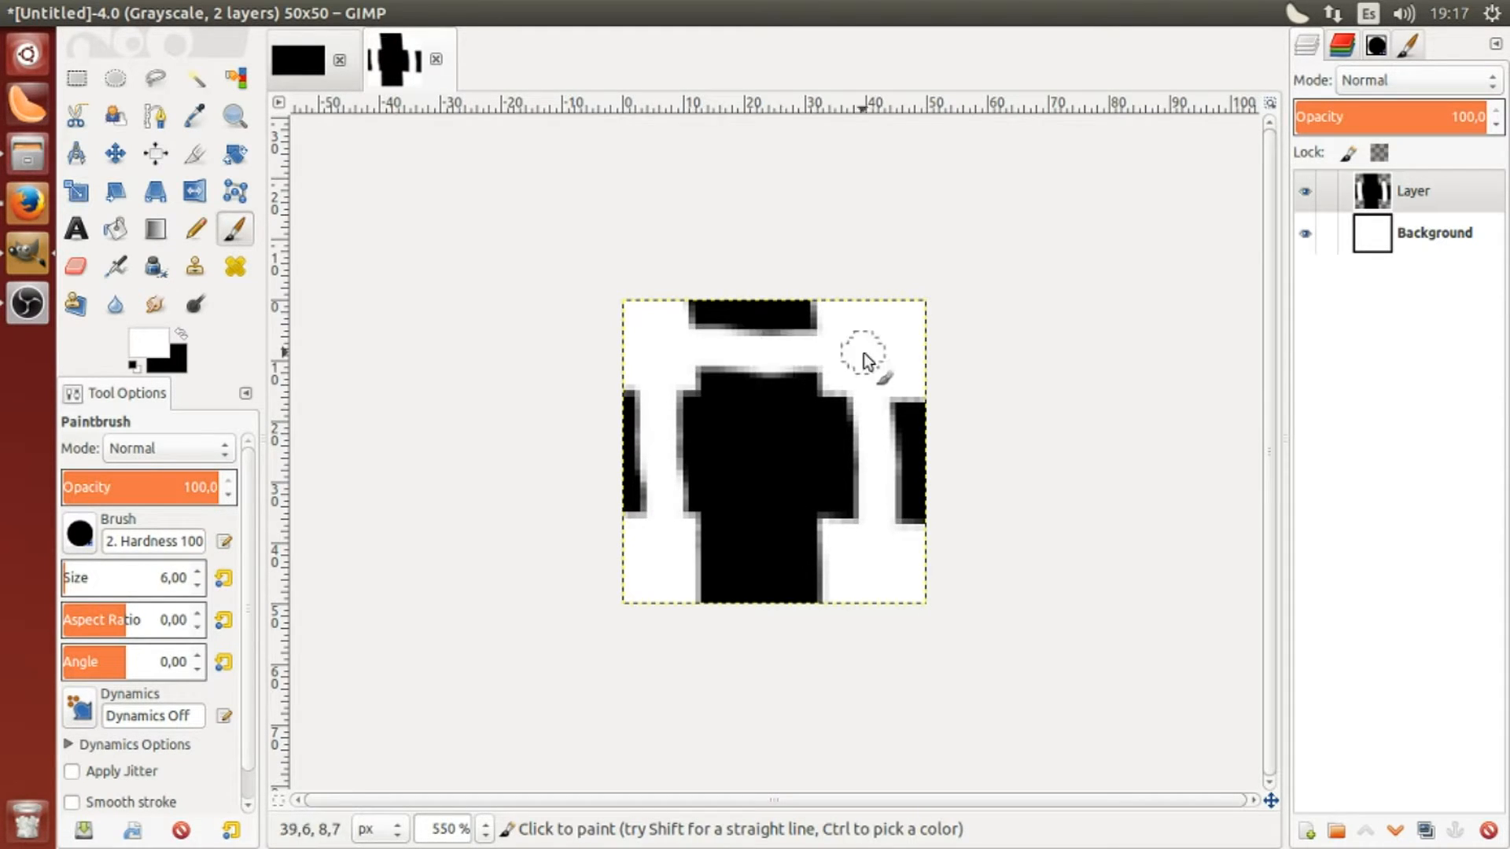
{"action": "mouse_move", "coordinate": [686, 571]}
{"action": "left_mouse_down"}
{"action": "mouse_move", "coordinate": [708, 557]}
{"action": "mouse_move", "coordinate": [889, 556]}
{"action": "left_mouse_up"}
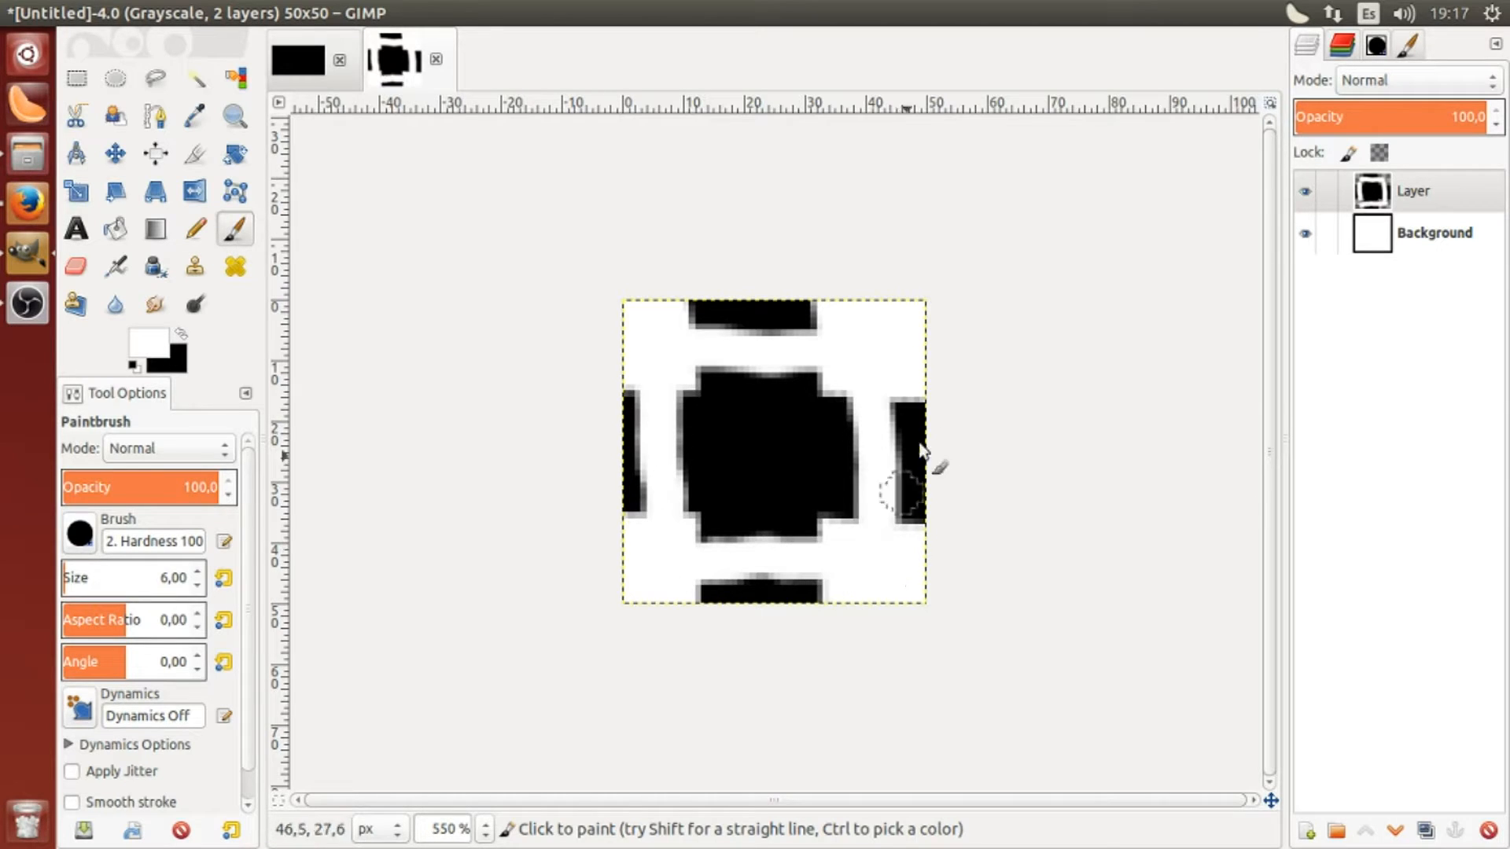
Trim the edges of the central black shape with further white strokes so it becomes a cleaner square
{"action": "left_click_drag", "start_coordinate": [656, 387], "coordinate": [654, 531]}
{"action": "left_click_drag", "start_coordinate": [886, 380], "coordinate": [870, 546]}
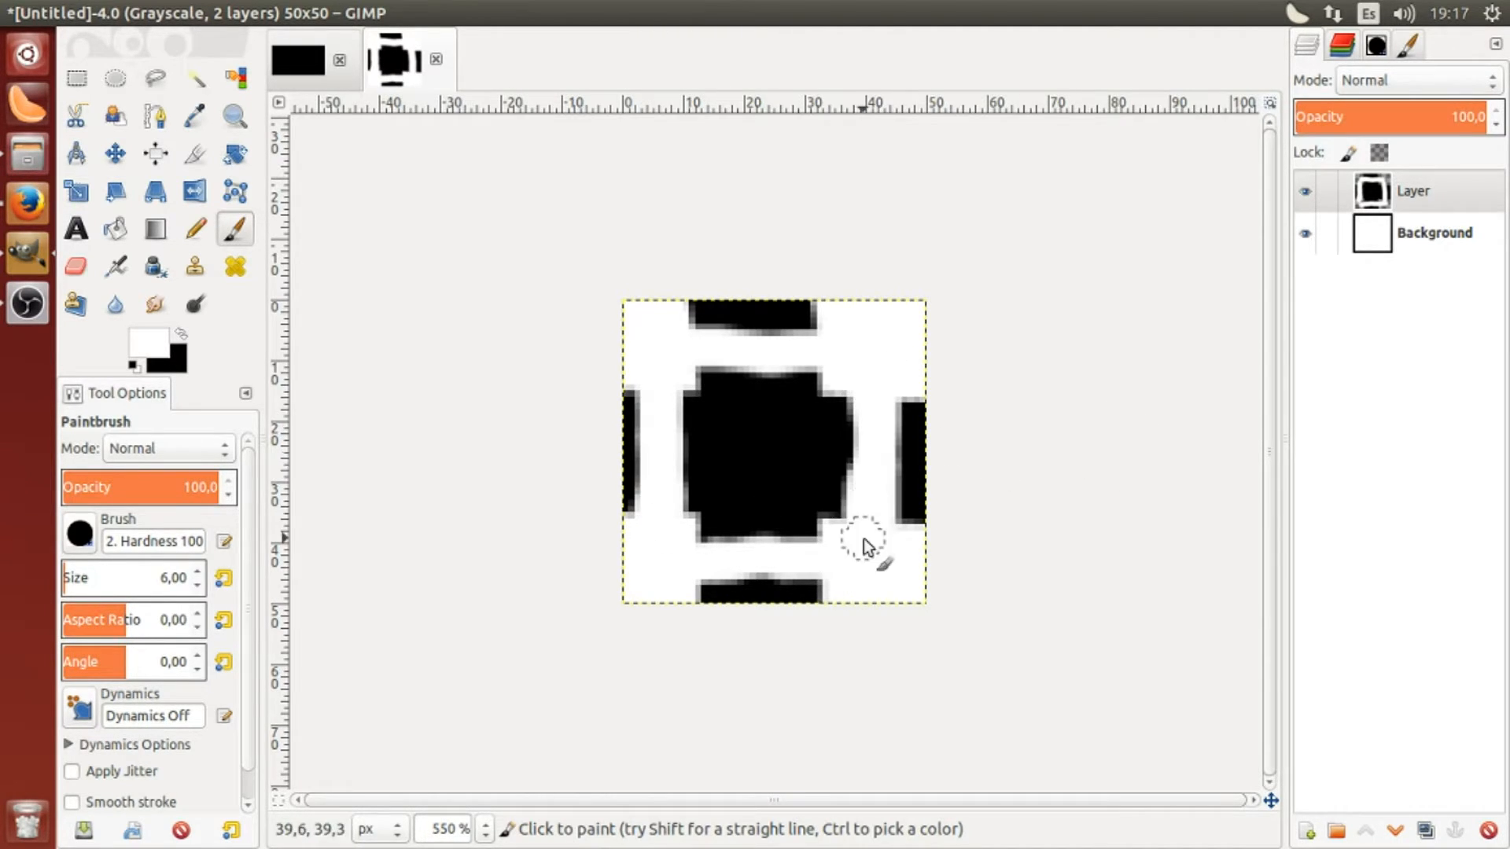
{"action": "mouse_move", "coordinate": [857, 346]}
{"action": "left_mouse_down"}
{"action": "mouse_move", "coordinate": [658, 367]}
{"action": "mouse_move", "coordinate": [873, 343]}
{"action": "left_mouse_up"}
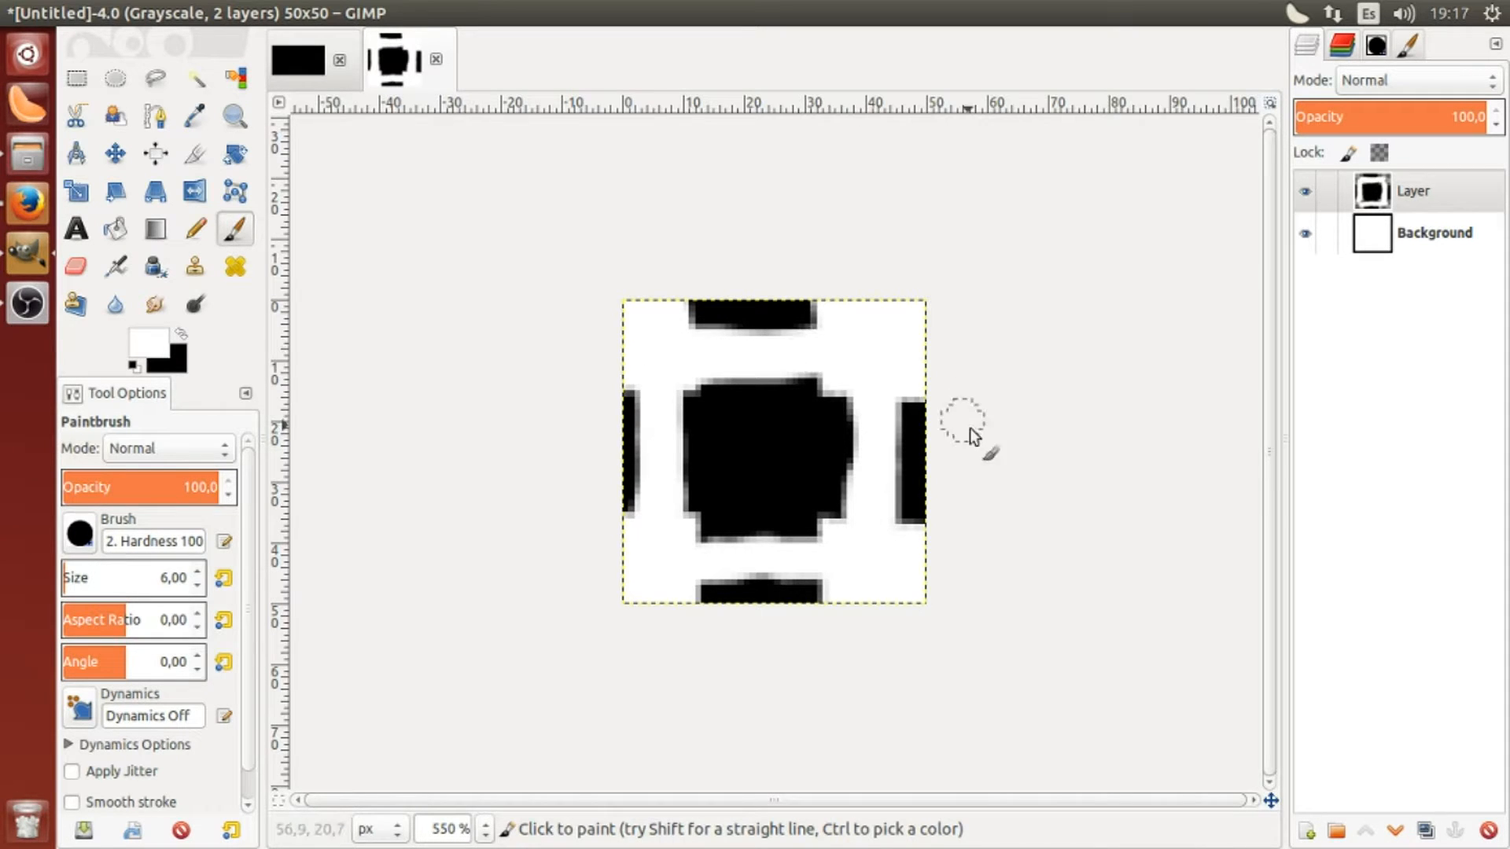
{"action": "mouse_move", "coordinate": [883, 366]}
{"action": "left_mouse_down"}
{"action": "mouse_move", "coordinate": [850, 365]}
{"action": "mouse_move", "coordinate": [864, 520]}
{"action": "mouse_move", "coordinate": [837, 512]}
{"action": "left_mouse_up"}
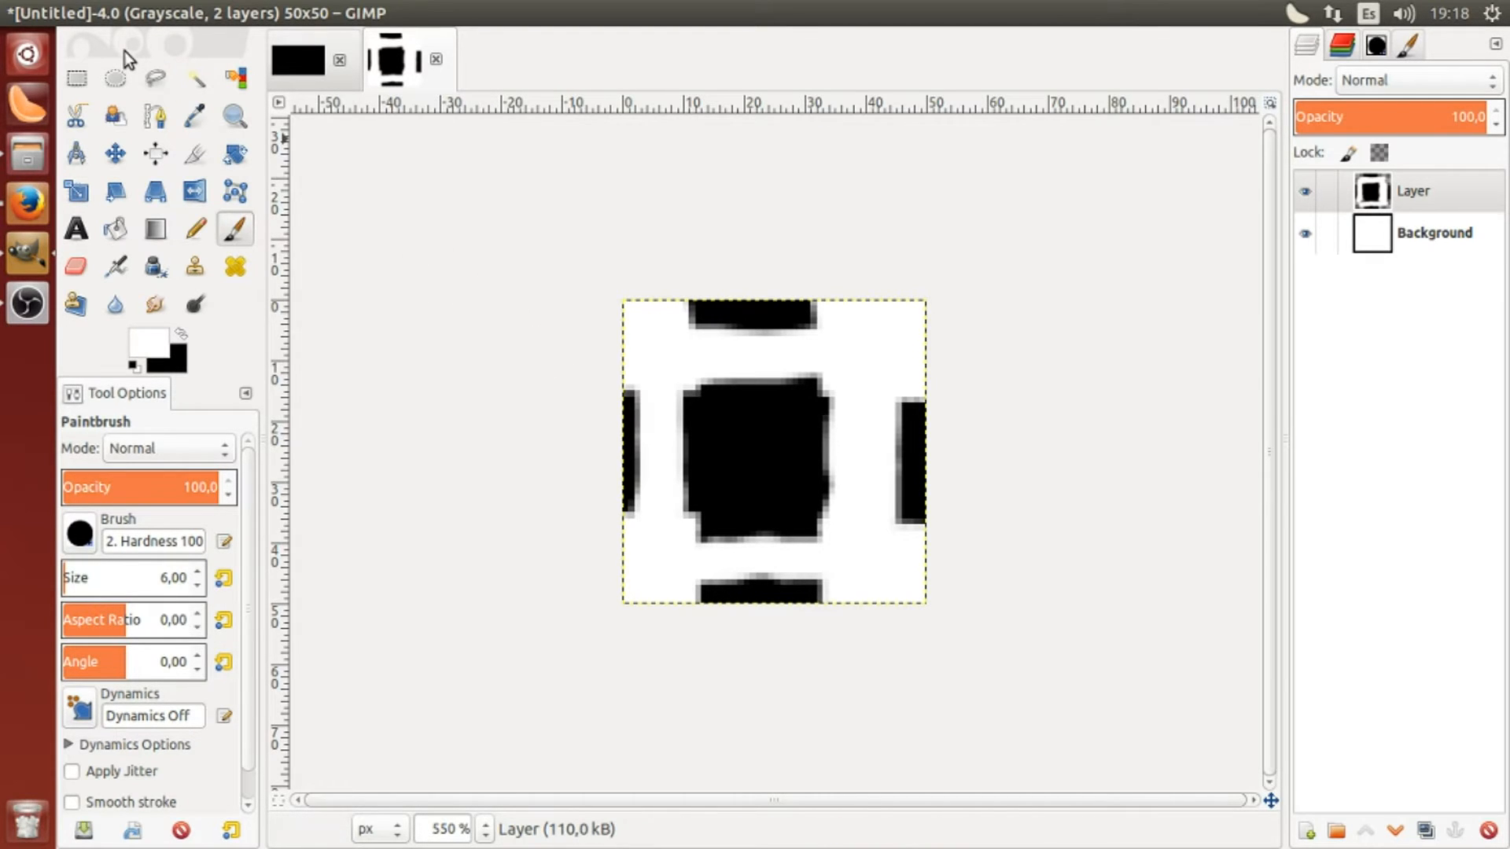
Start exporting the image and choose the brushes folder inside .gimp-2.8 in the home directory as its destination
{"action": "mouse_move", "coordinate": [88, 14]}
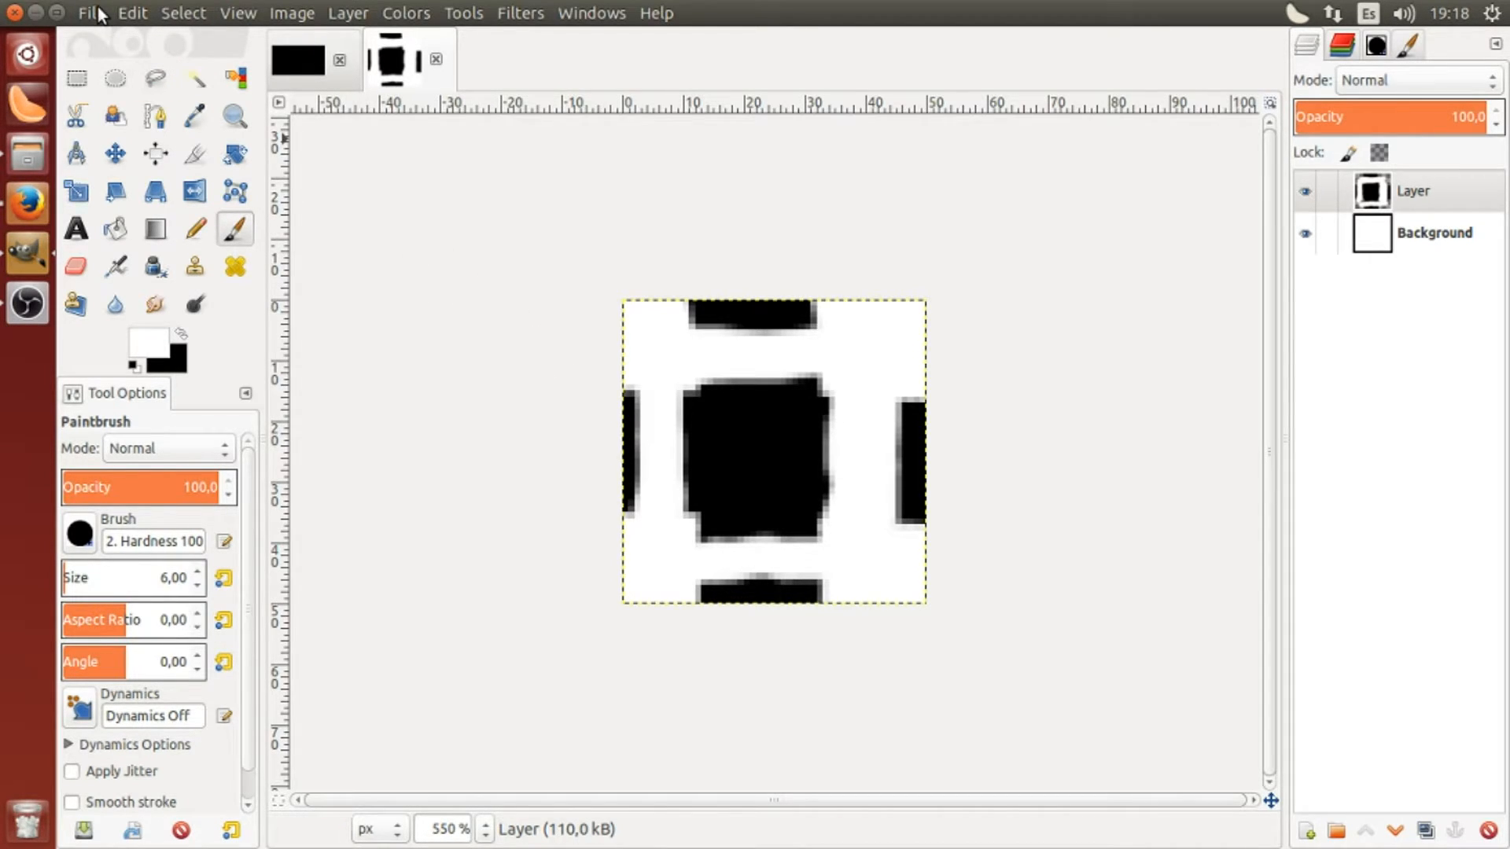
{"action": "left_click", "coordinate": [99, 14]}
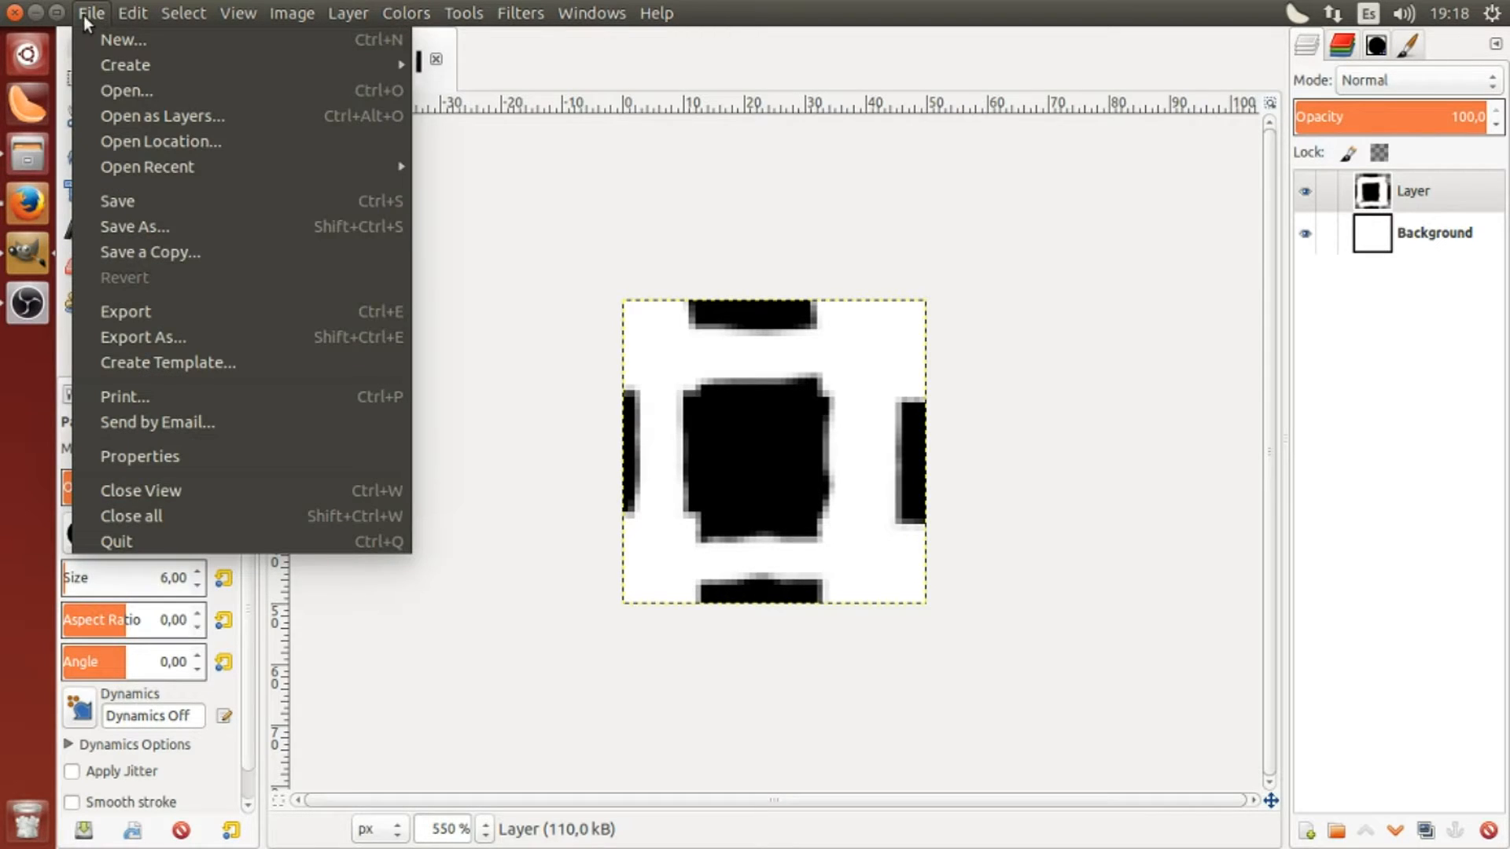
{"action": "left_click", "coordinate": [124, 337]}
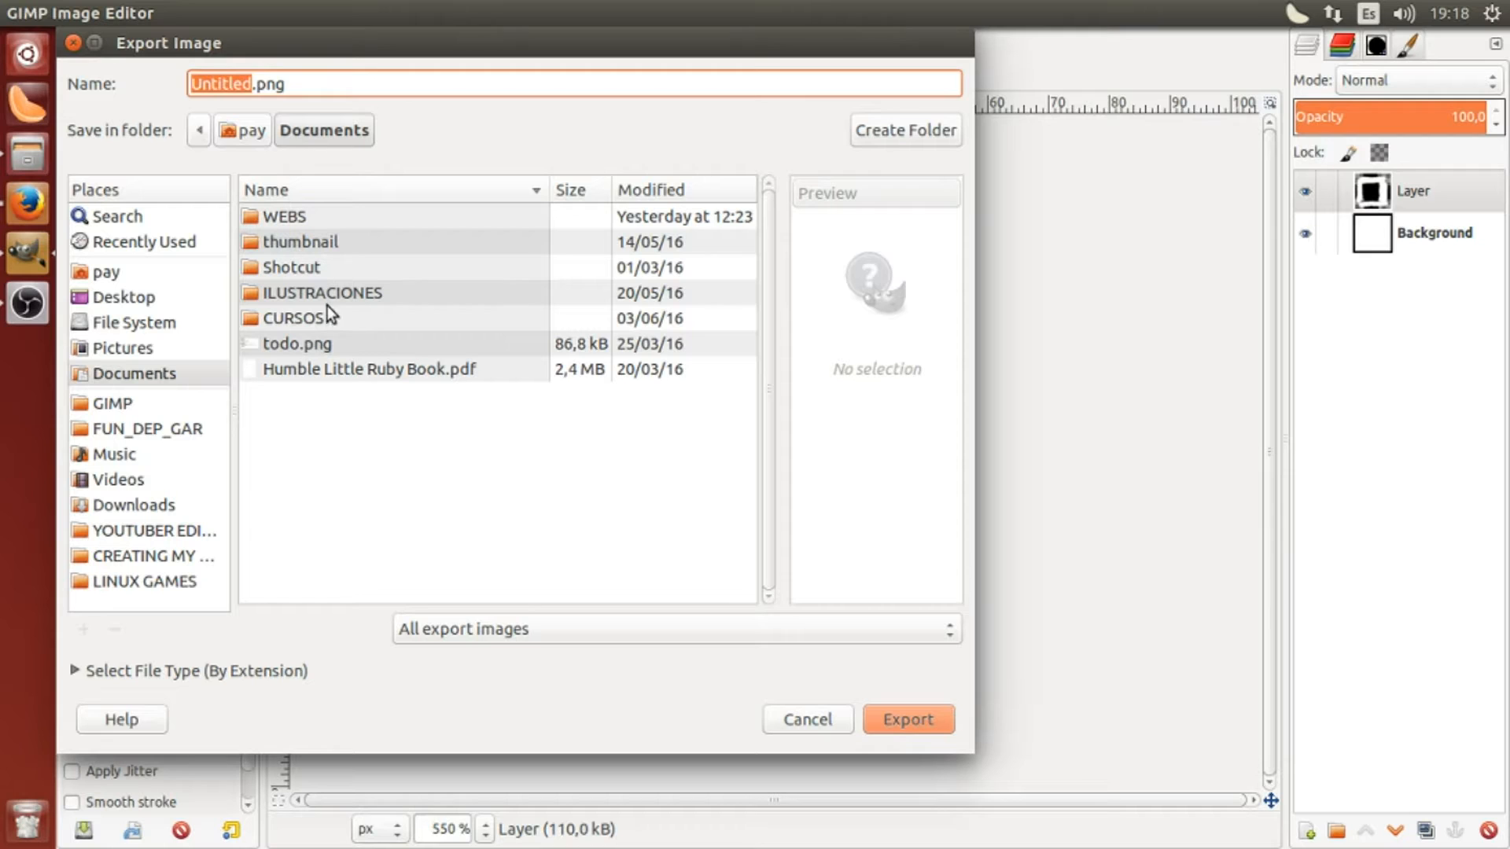
{"action": "left_click", "coordinate": [333, 443]}
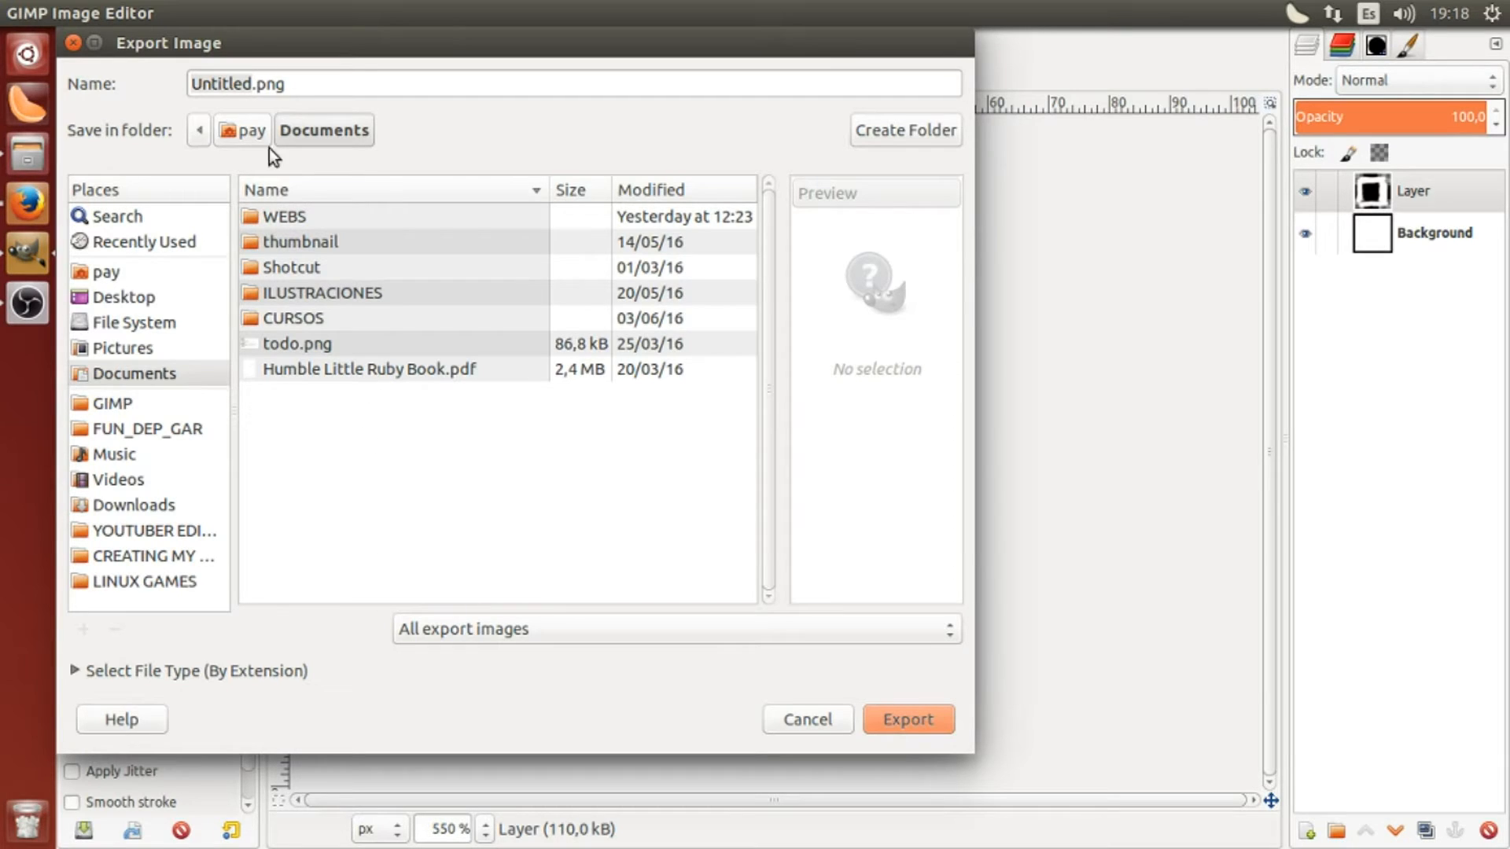
{"action": "left_click", "coordinate": [252, 132]}
{"action": "scroll", "coordinate": [394, 406], "scroll_direction": "down", "scroll_amount": 10}
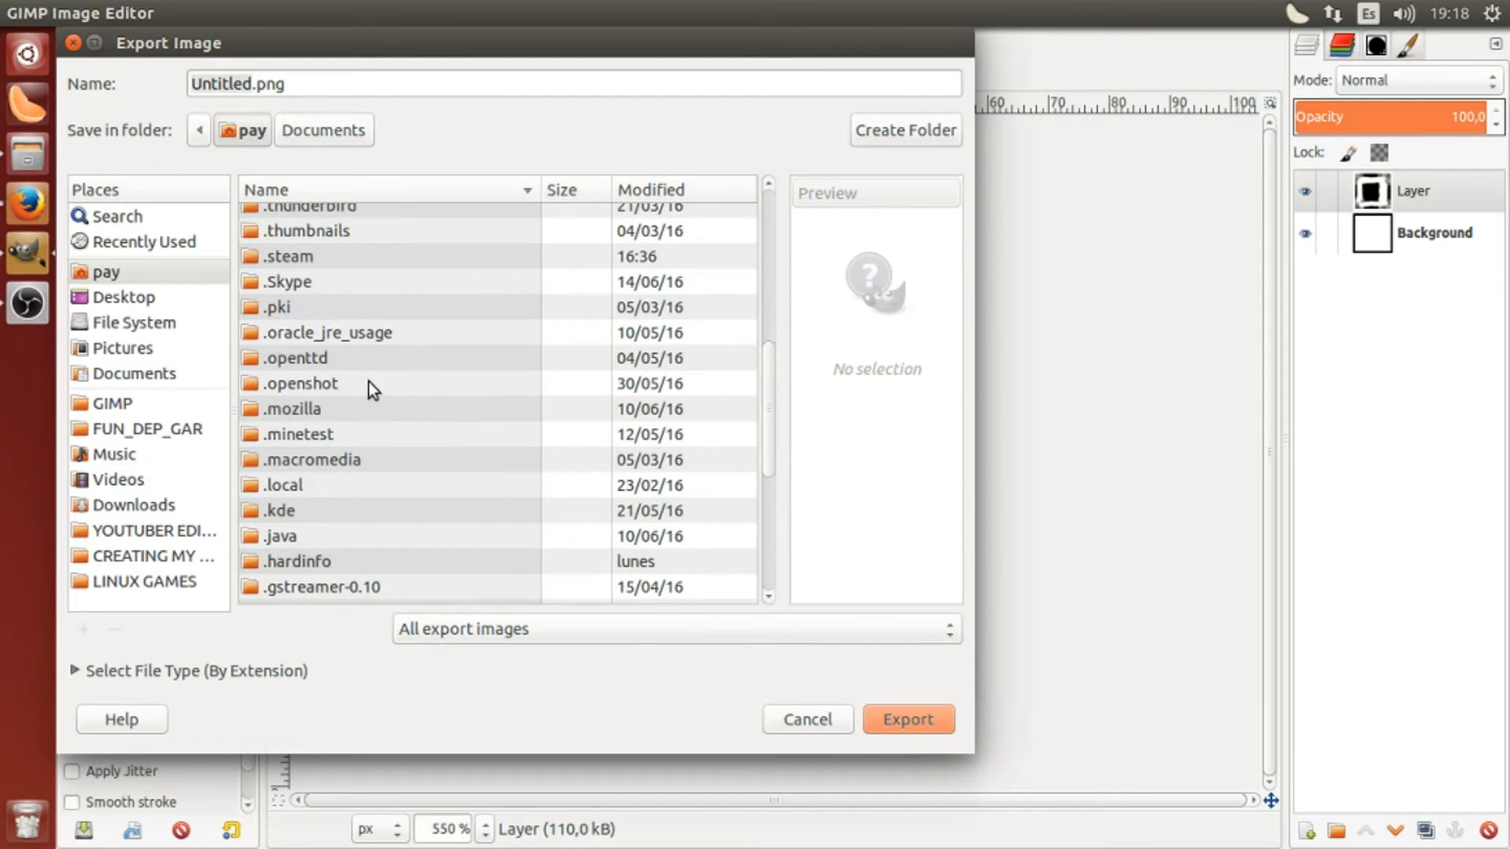
{"action": "scroll", "coordinate": [358, 378], "scroll_direction": "up", "scroll_amount": 3}
{"action": "scroll", "coordinate": [341, 393], "scroll_direction": "down", "scroll_amount": 5}
{"action": "scroll", "coordinate": [334, 429], "scroll_direction": "down", "scroll_amount": 3}
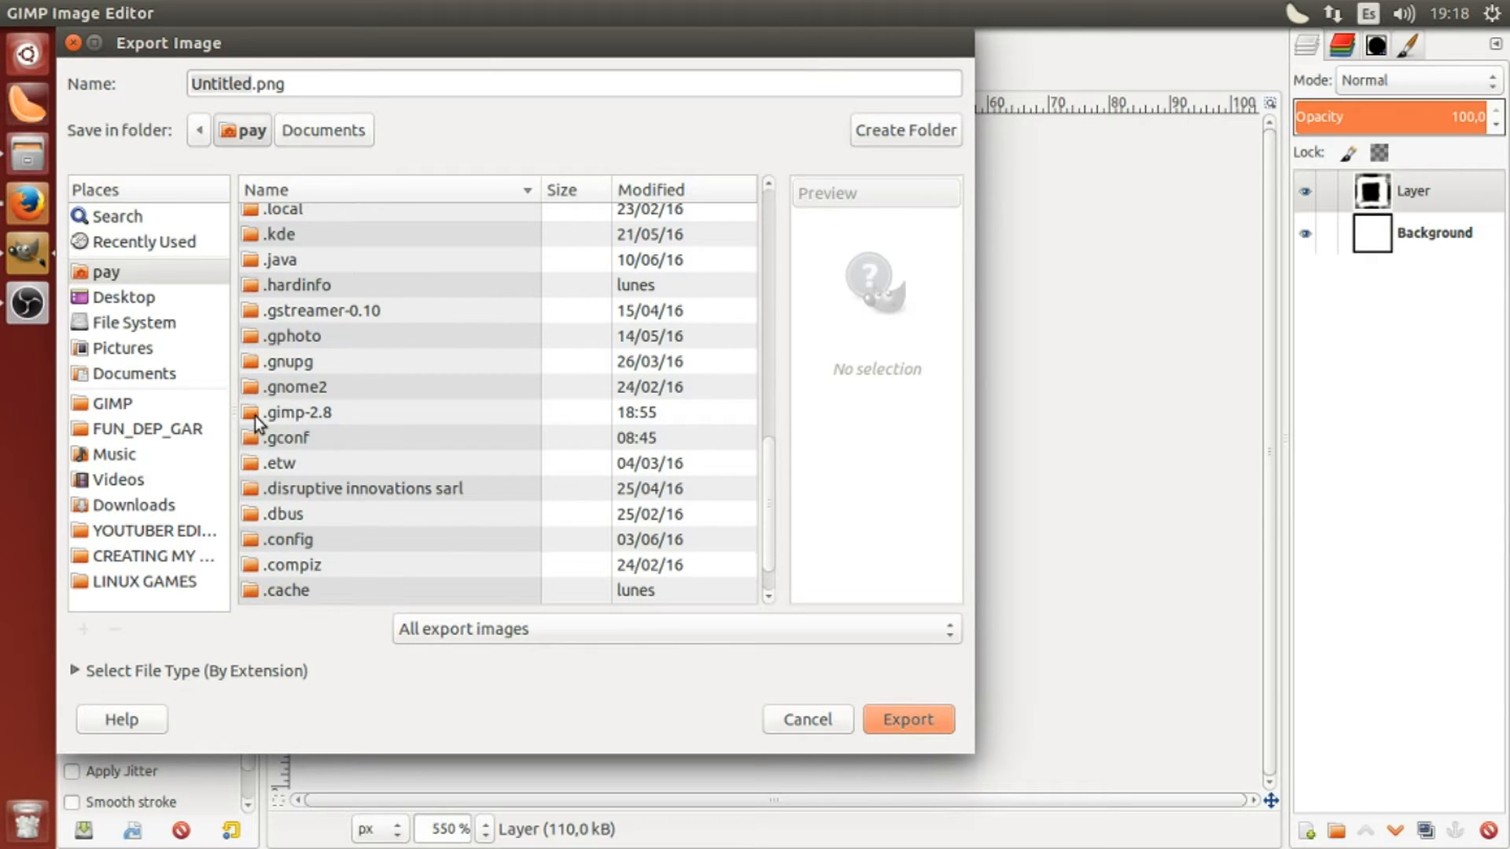
{"action": "left_click", "coordinate": [288, 417]}
{"action": "double_click", "coordinate": [281, 413]}
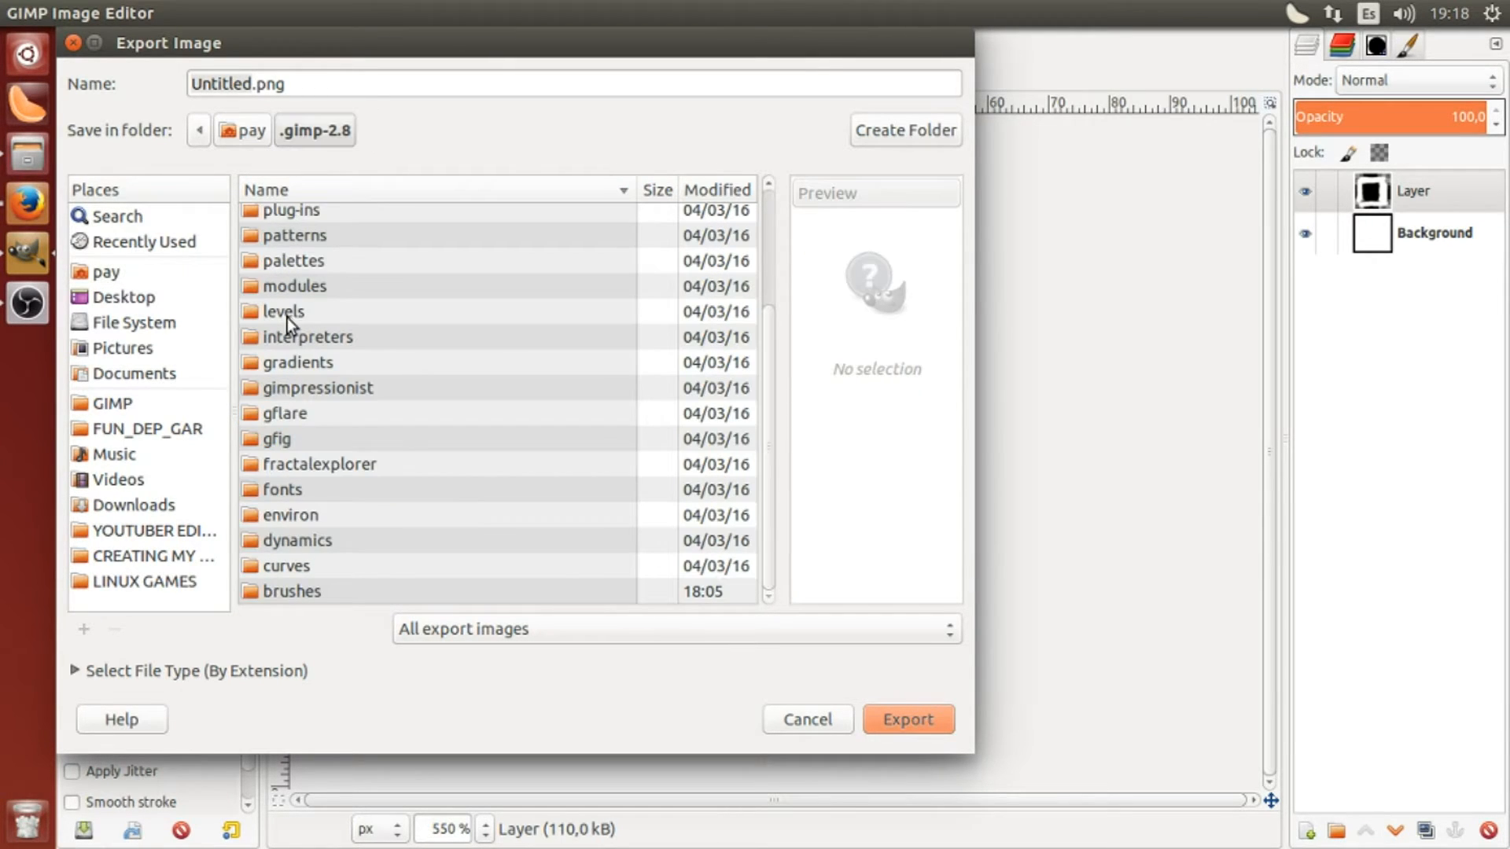
{"action": "left_click", "coordinate": [253, 594]}
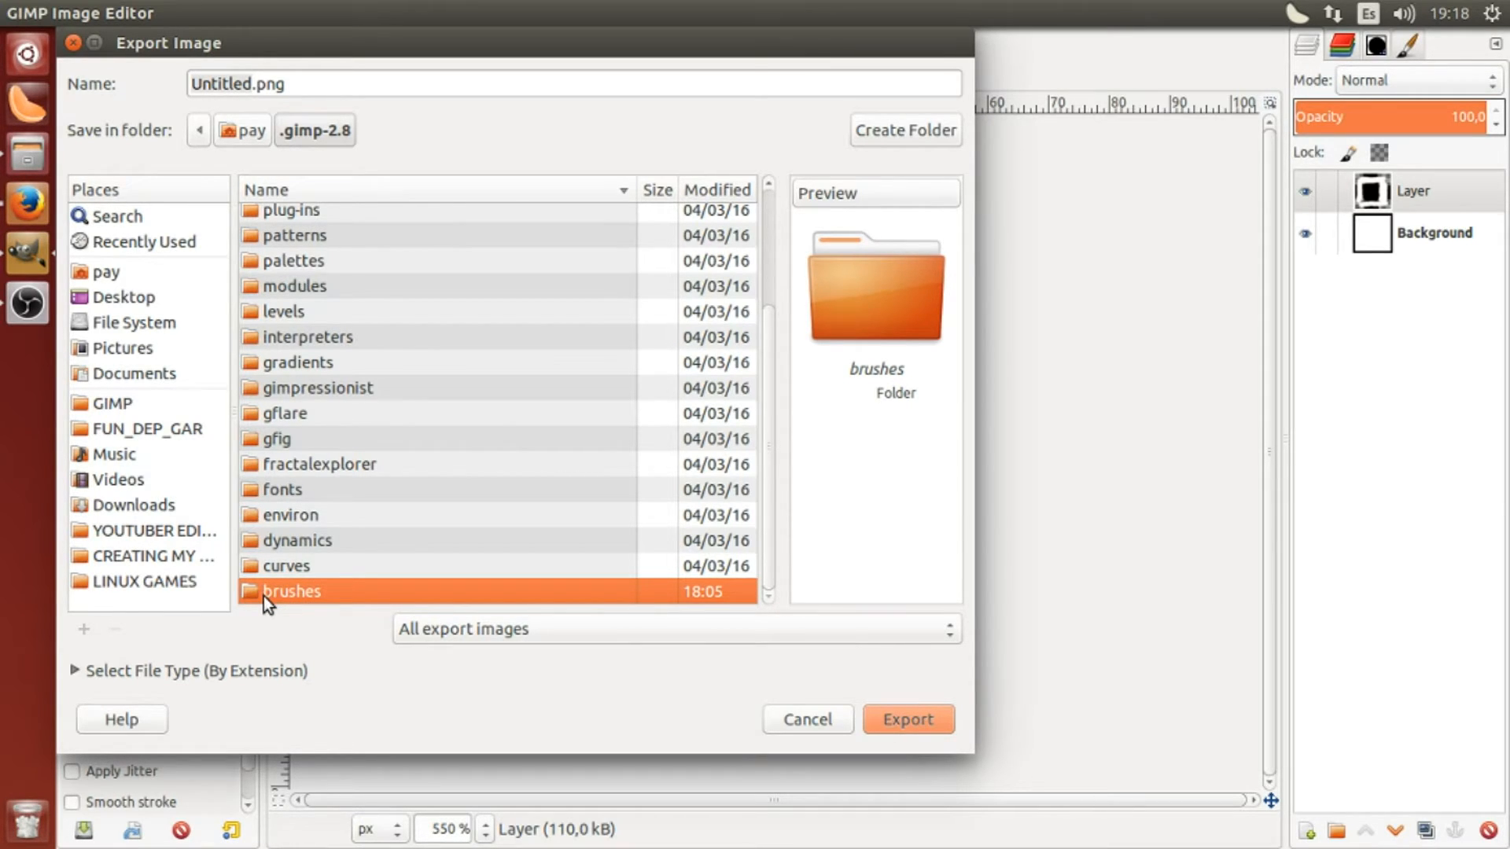
{"action": "double_click", "coordinate": [262, 596]}
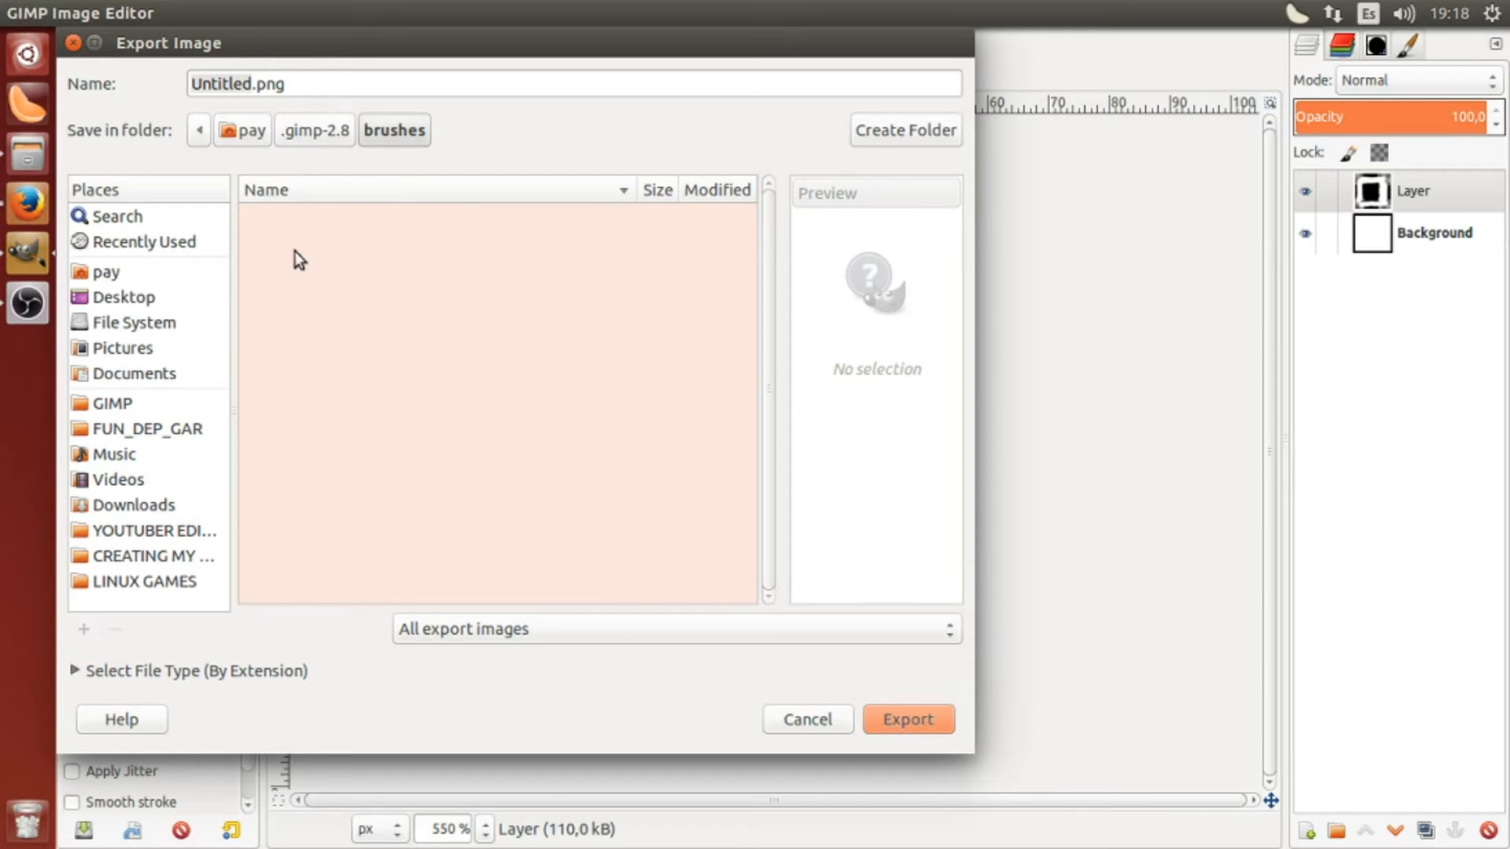
Filter the export listing to GIMP brush (*.gbr) files and name the export file cruz.gbr
{"action": "left_click", "coordinate": [540, 631]}
{"action": "scroll", "coordinate": [536, 622], "scroll_direction": "down", "scroll_amount": 6}
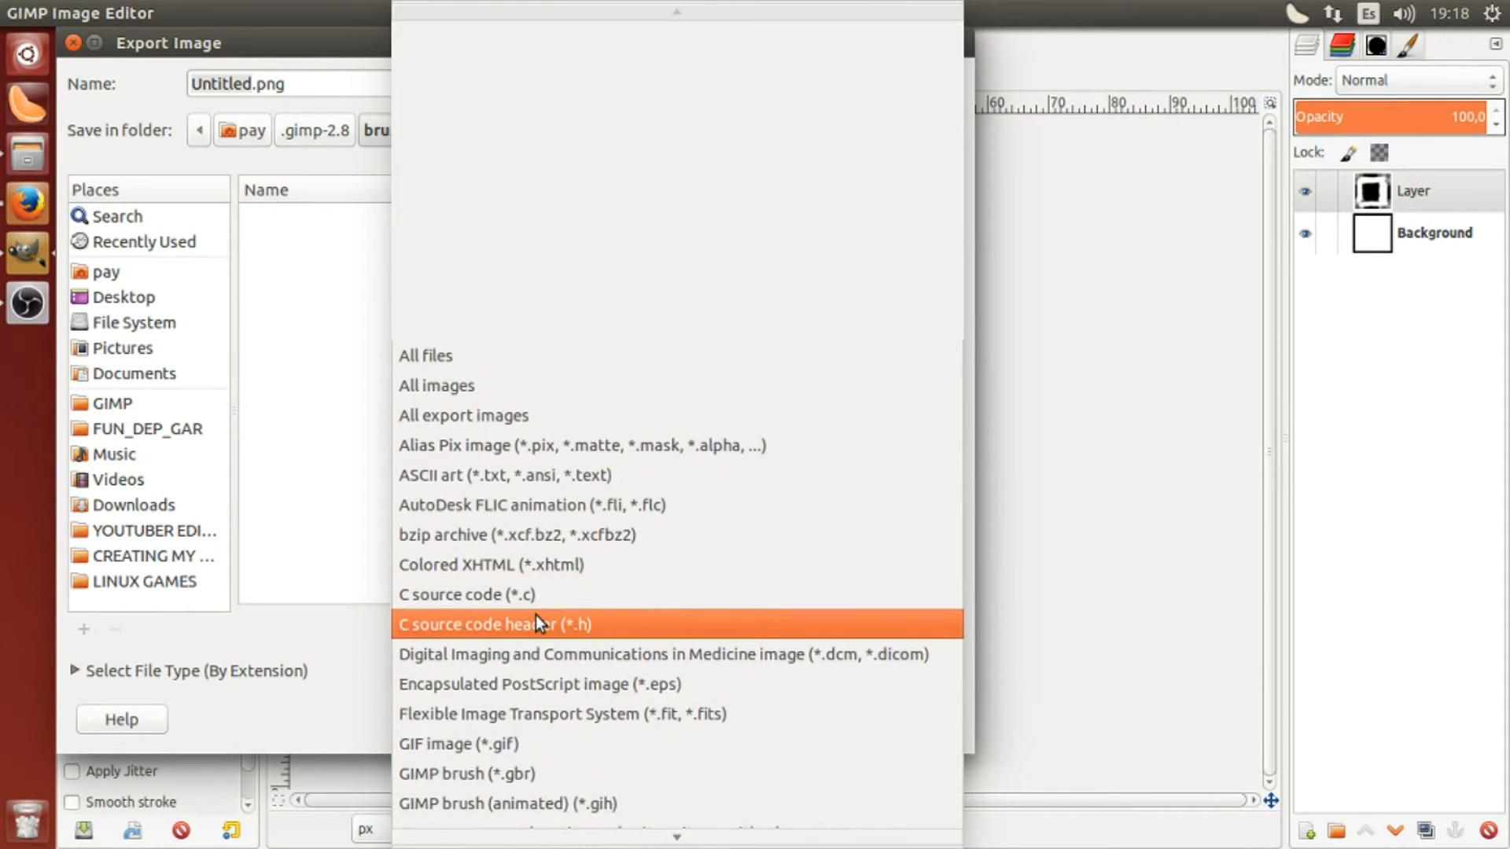
{"action": "scroll", "coordinate": [535, 615], "scroll_direction": "down", "scroll_amount": 1}
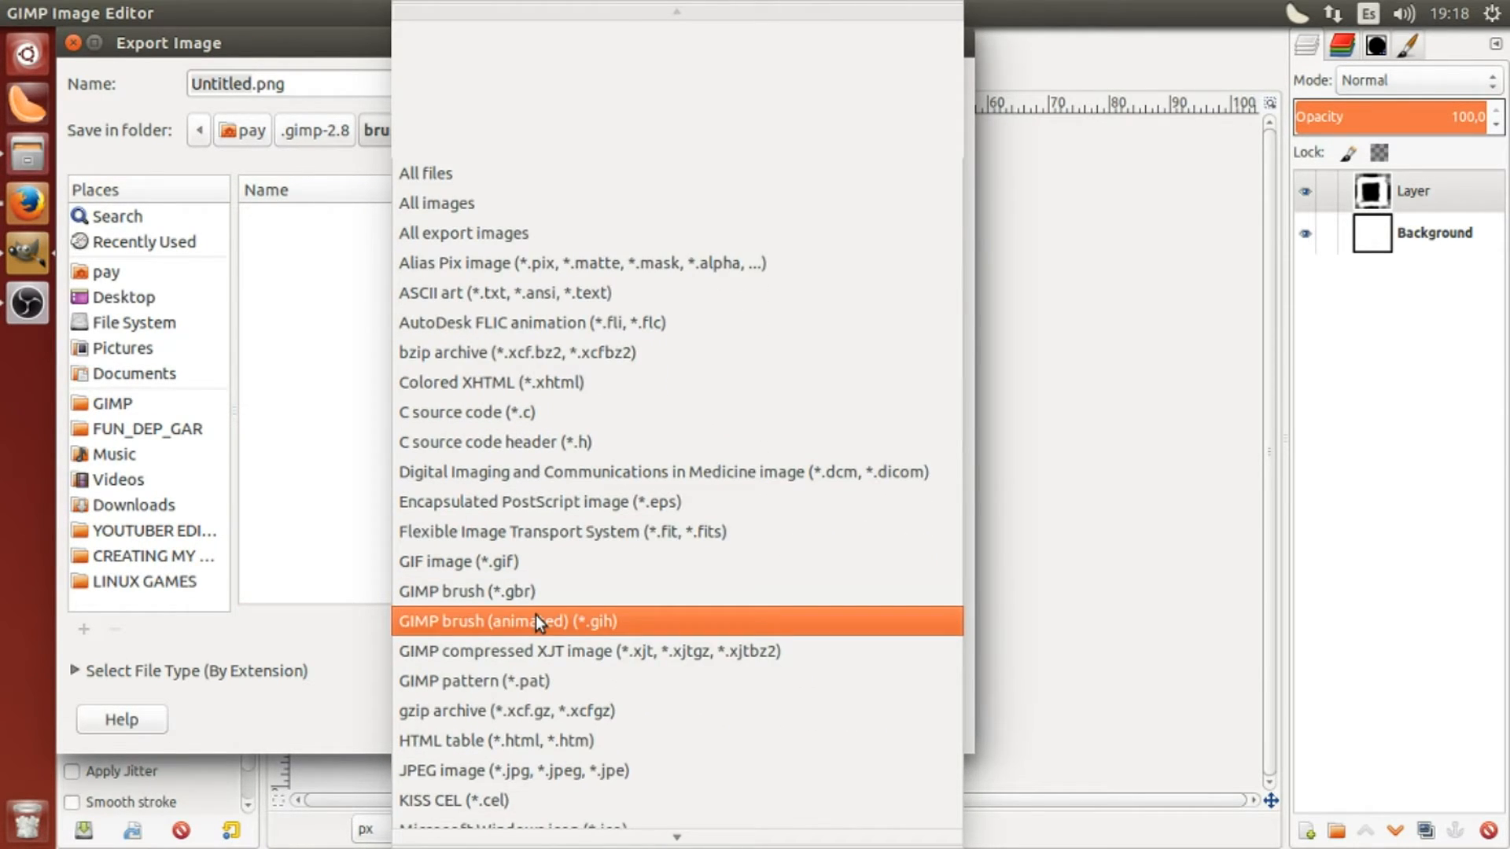
{"action": "left_click", "coordinate": [405, 593]}
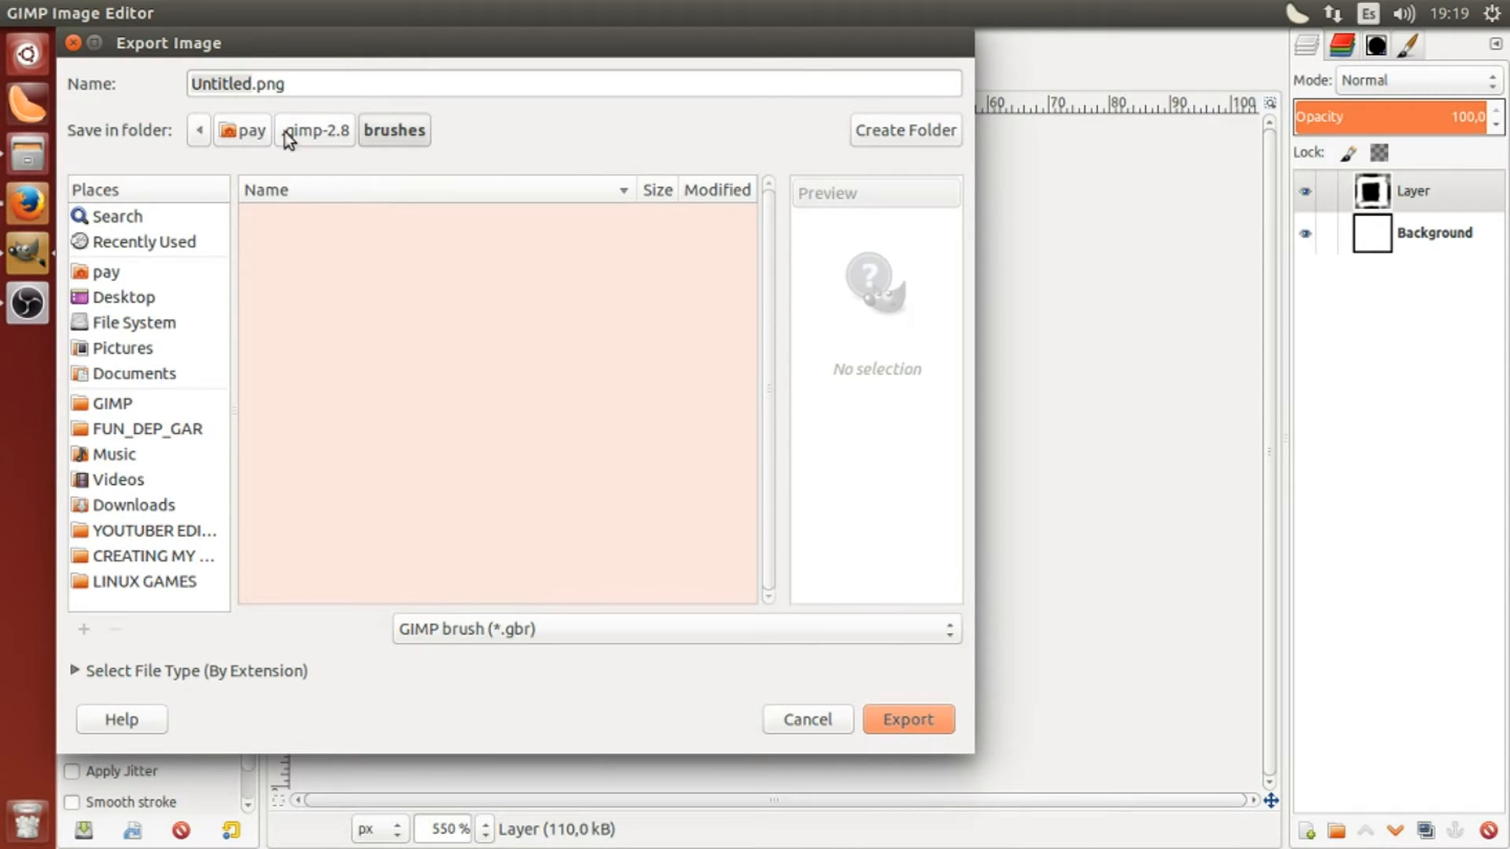
{"action": "double_click", "coordinate": [268, 84]}
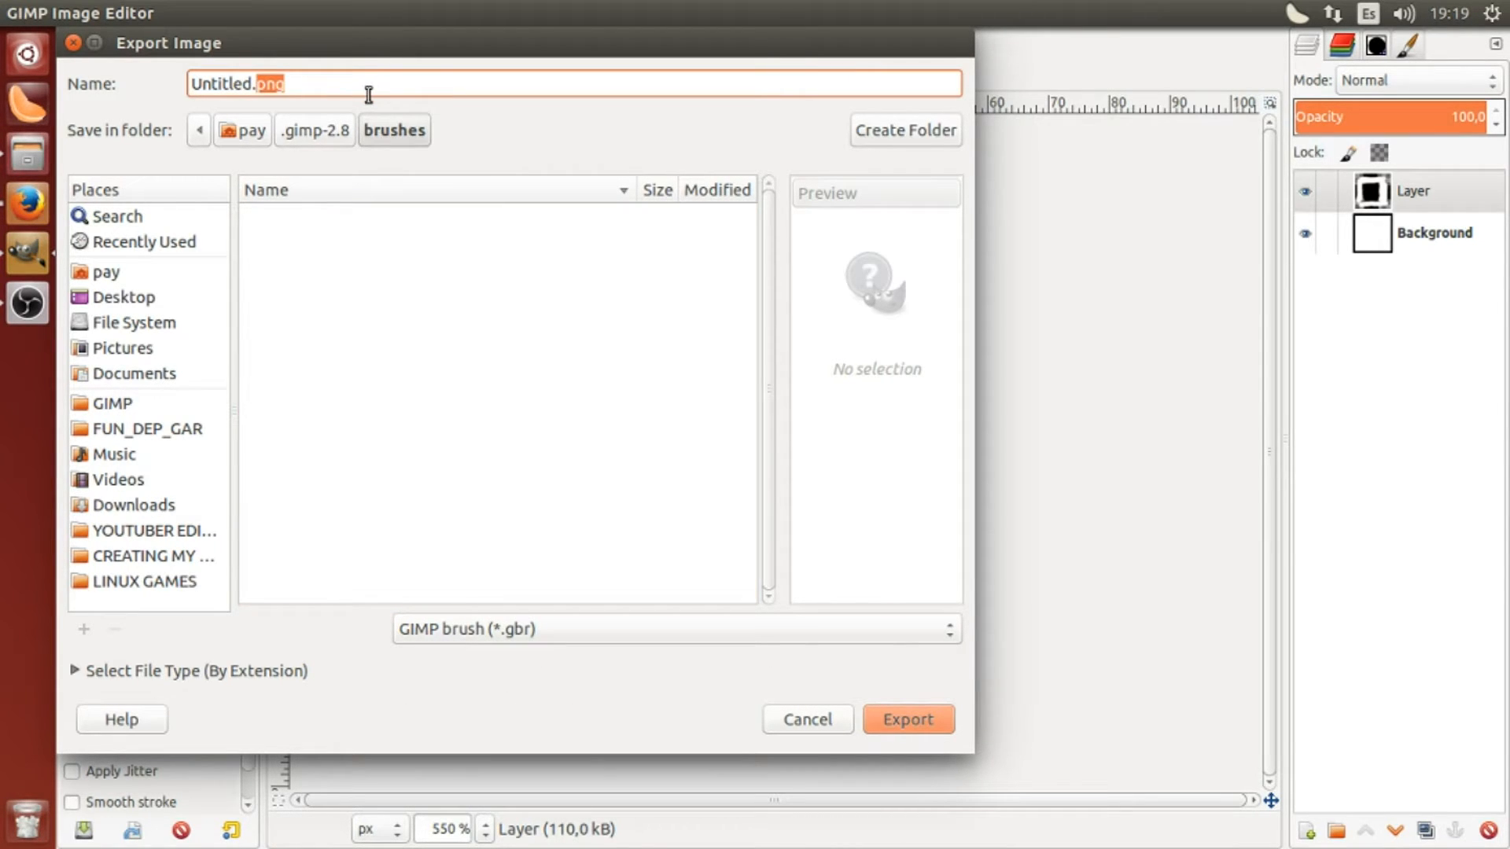
{"action": "type", "text": "gbr"}
{"action": "left_click_drag", "start_coordinate": [253, 83], "coordinate": [153, 86]}
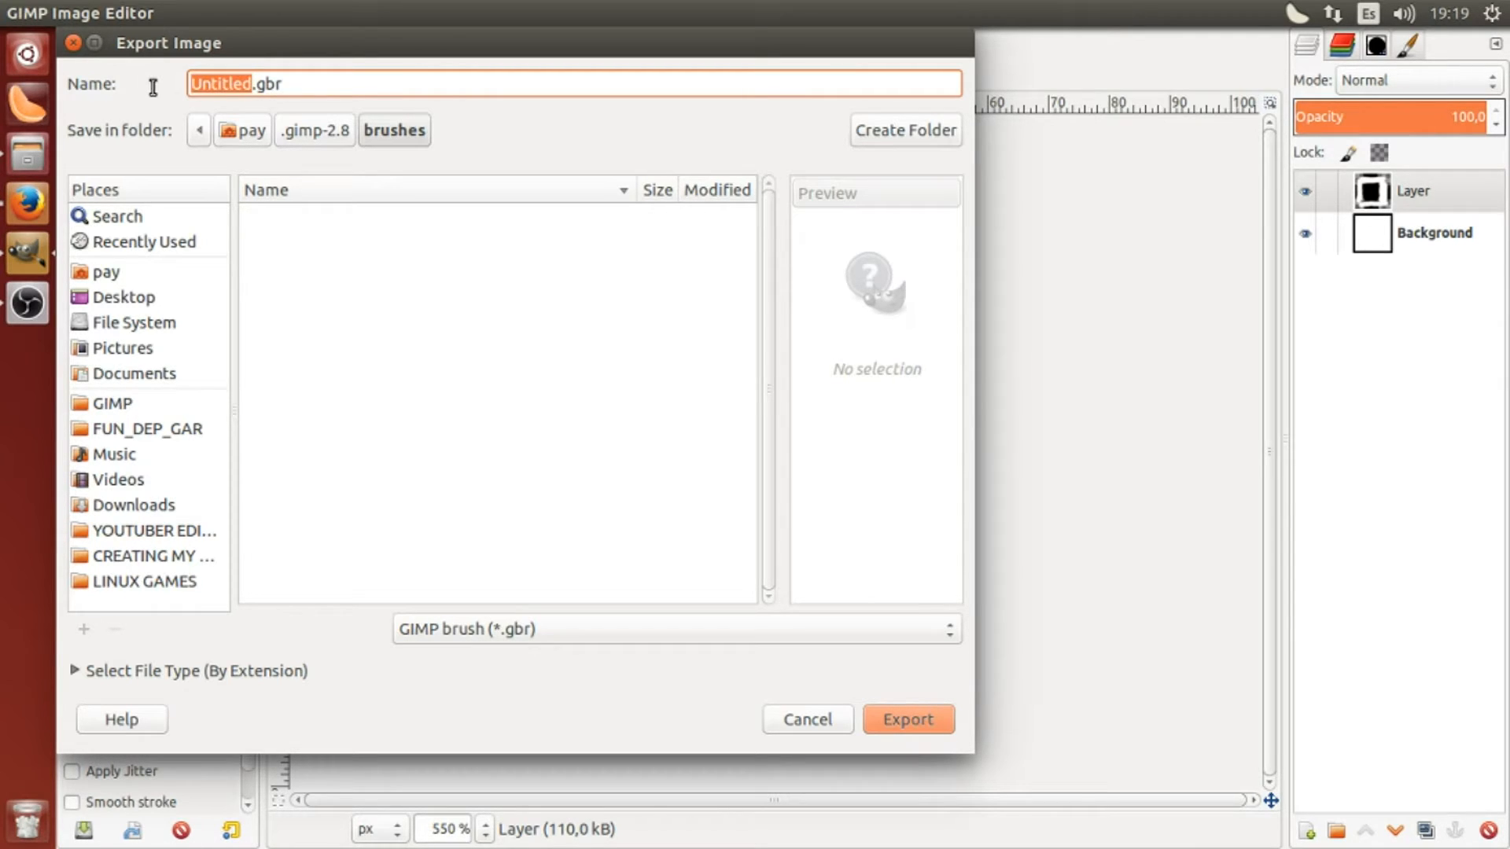
{"action": "type", "text": "cruz"}
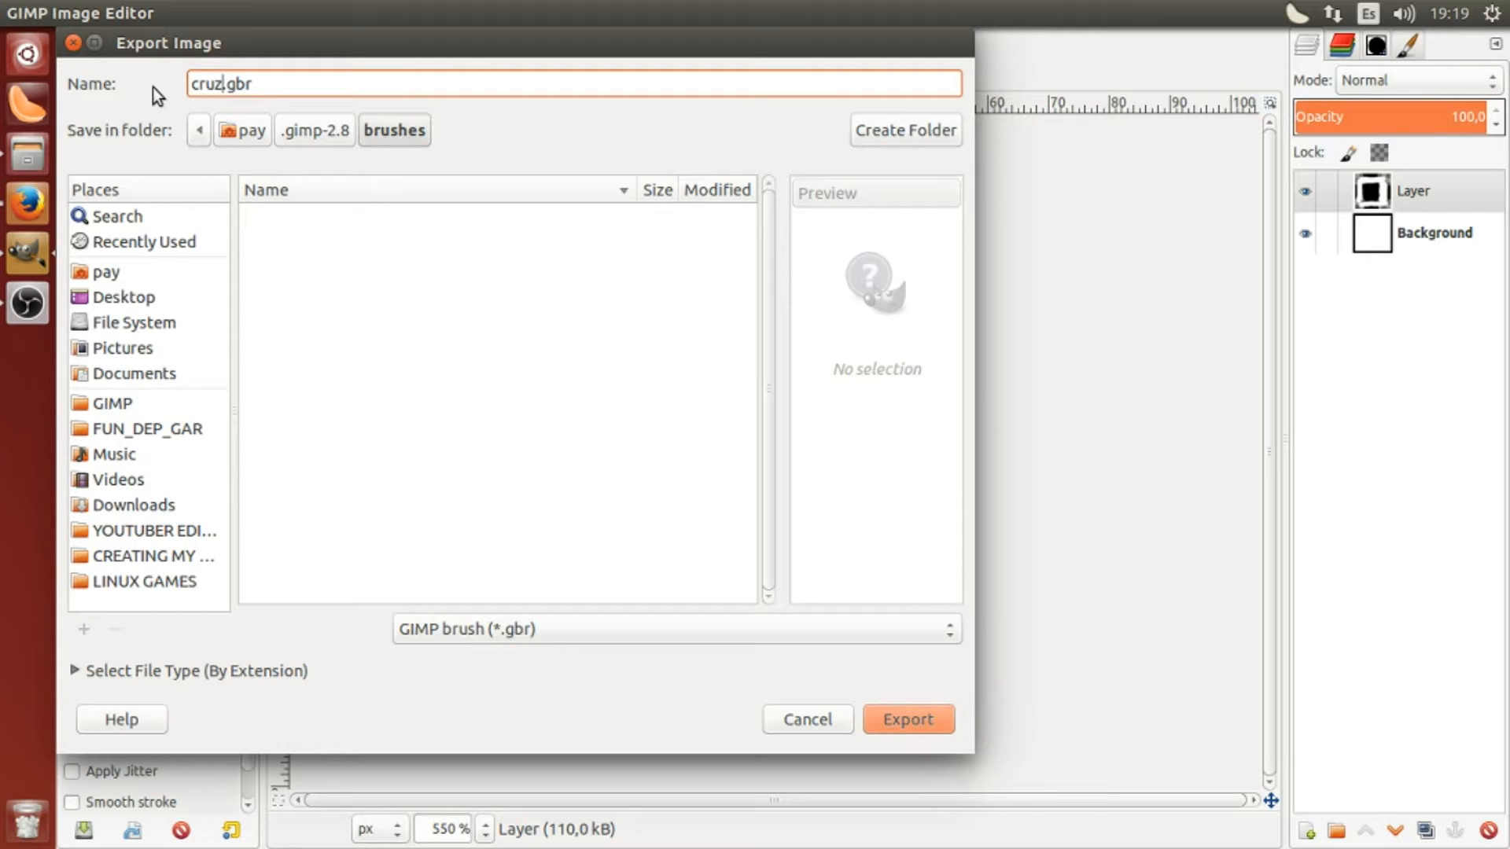
Export the drawing as a brush with a spacing of 15, keeping the description GIMP Brush
{"action": "left_click", "coordinate": [917, 719]}
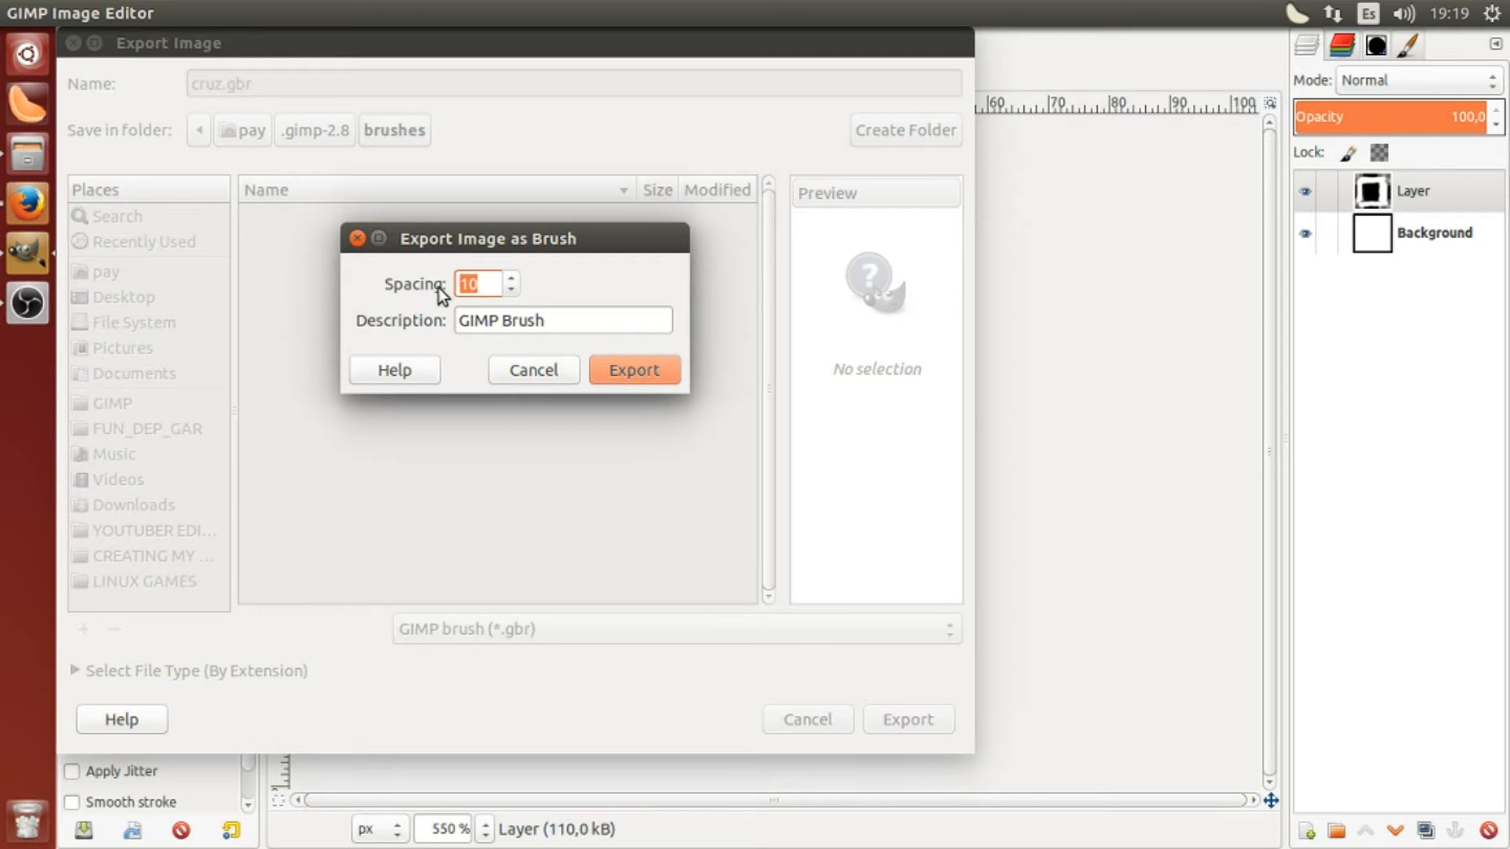
{"action": "left_click_drag", "start_coordinate": [448, 235], "coordinate": [416, 269]}
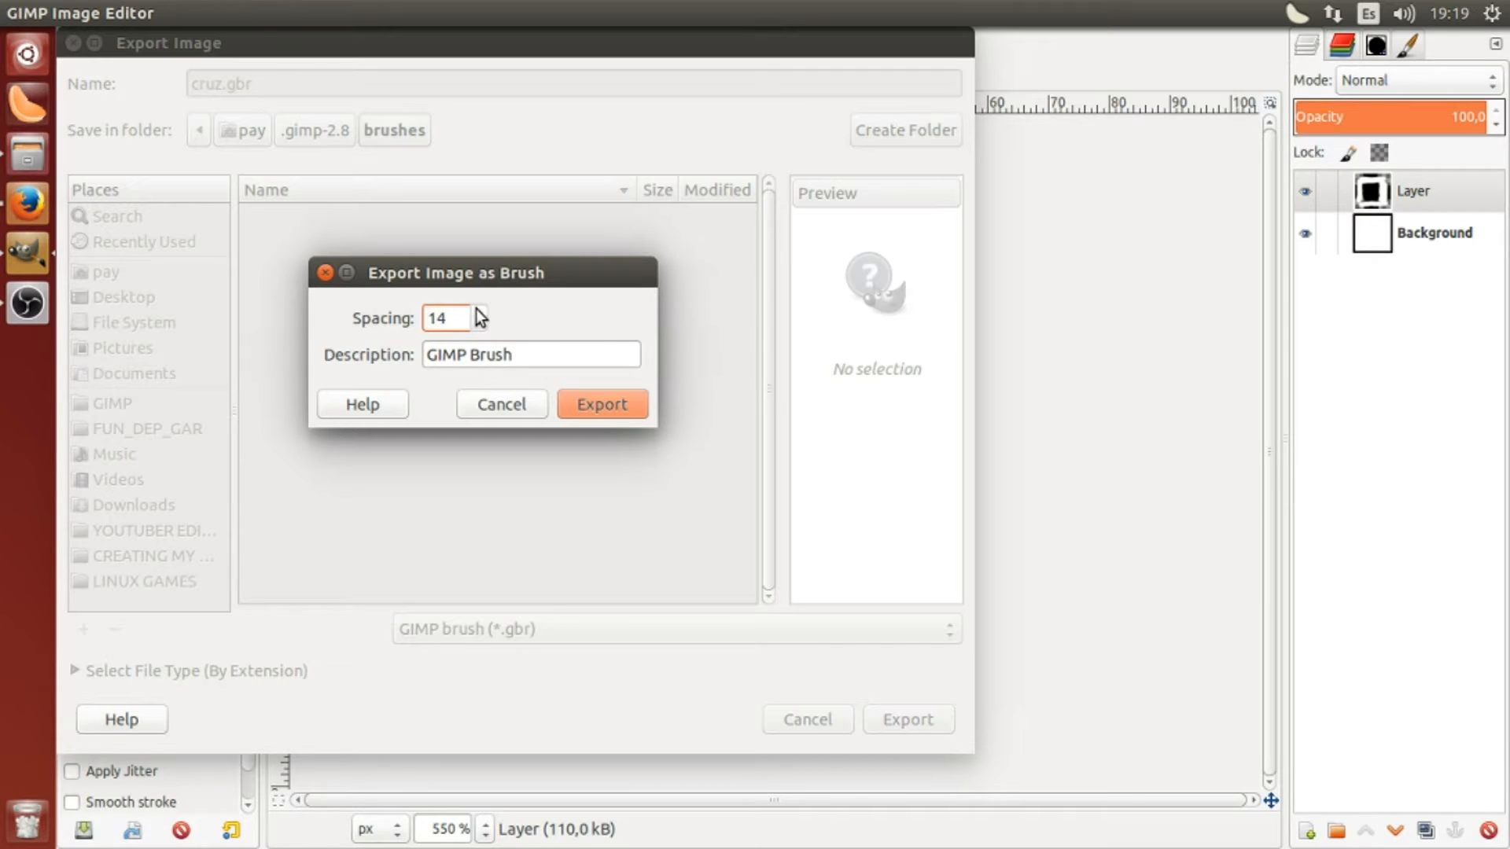
{"action": "left_click", "coordinate": [613, 406]}
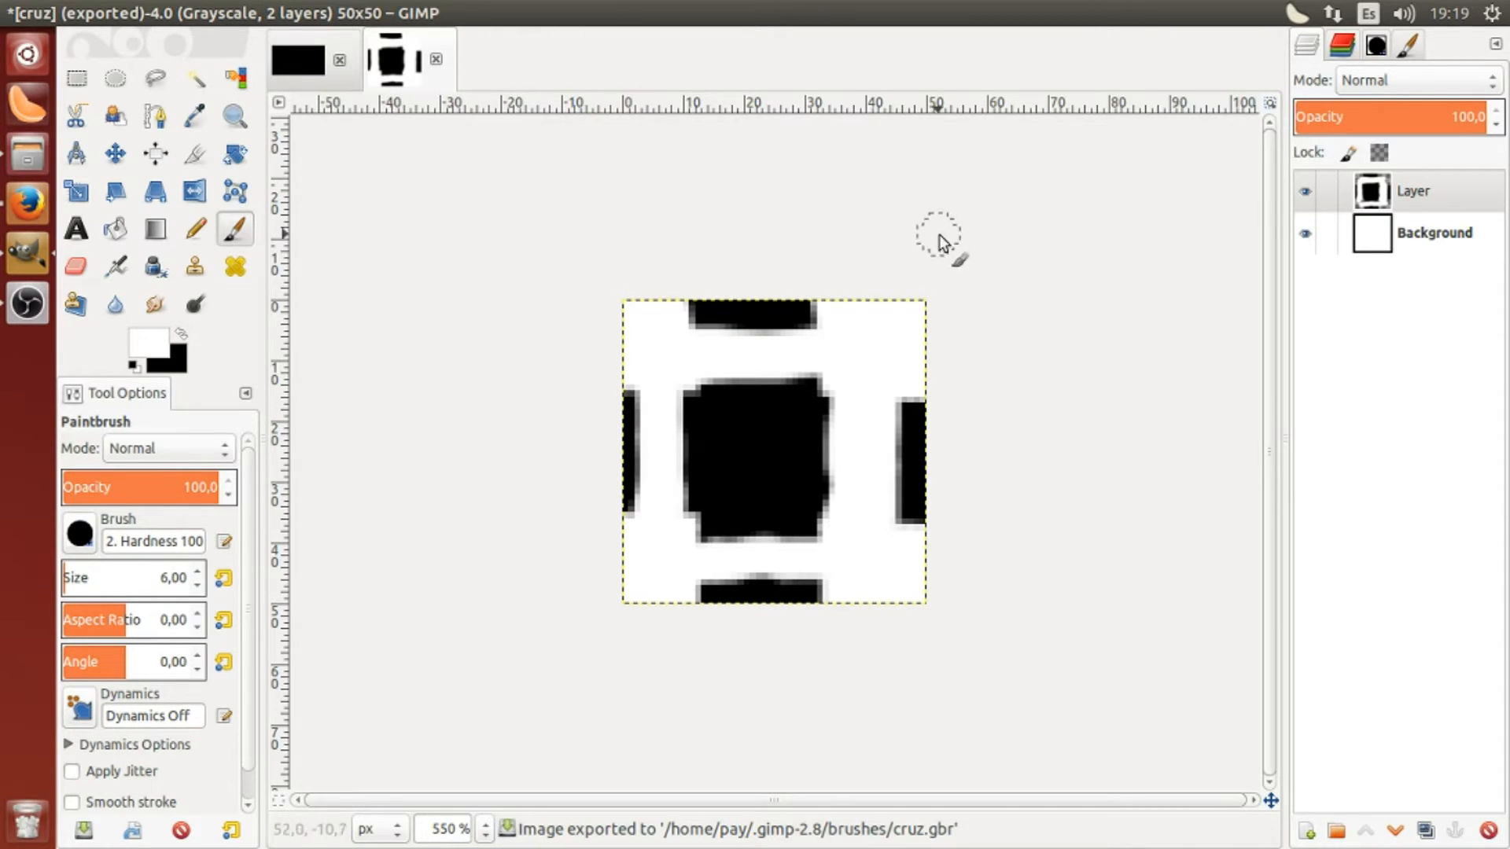
Refresh the list of brushes and select the newly exported 50 × 50 GIMP Brush
{"action": "left_click", "coordinate": [1378, 47]}
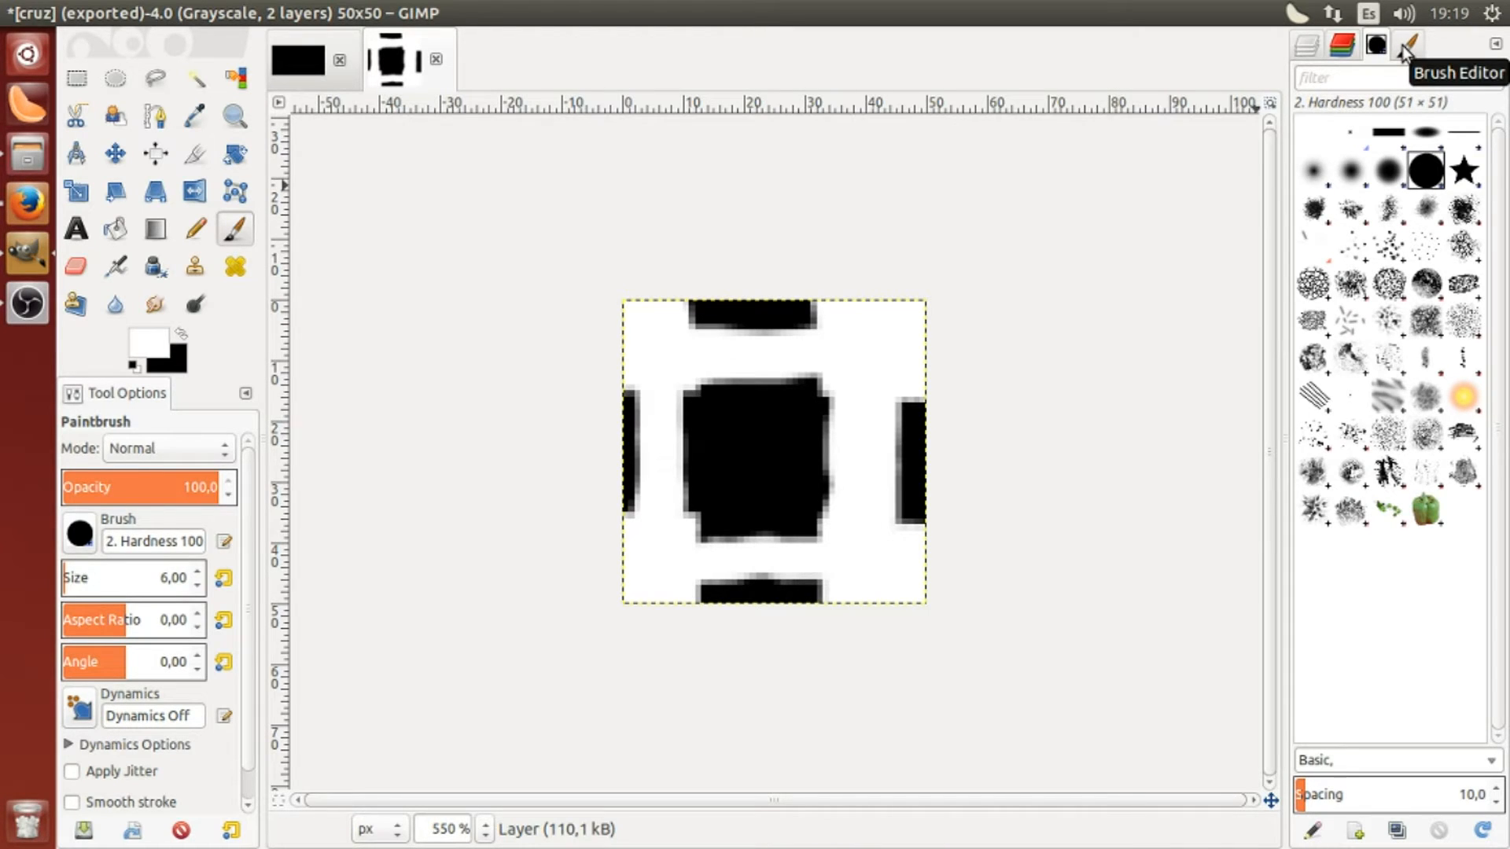
{"action": "left_click", "coordinate": [1482, 830]}
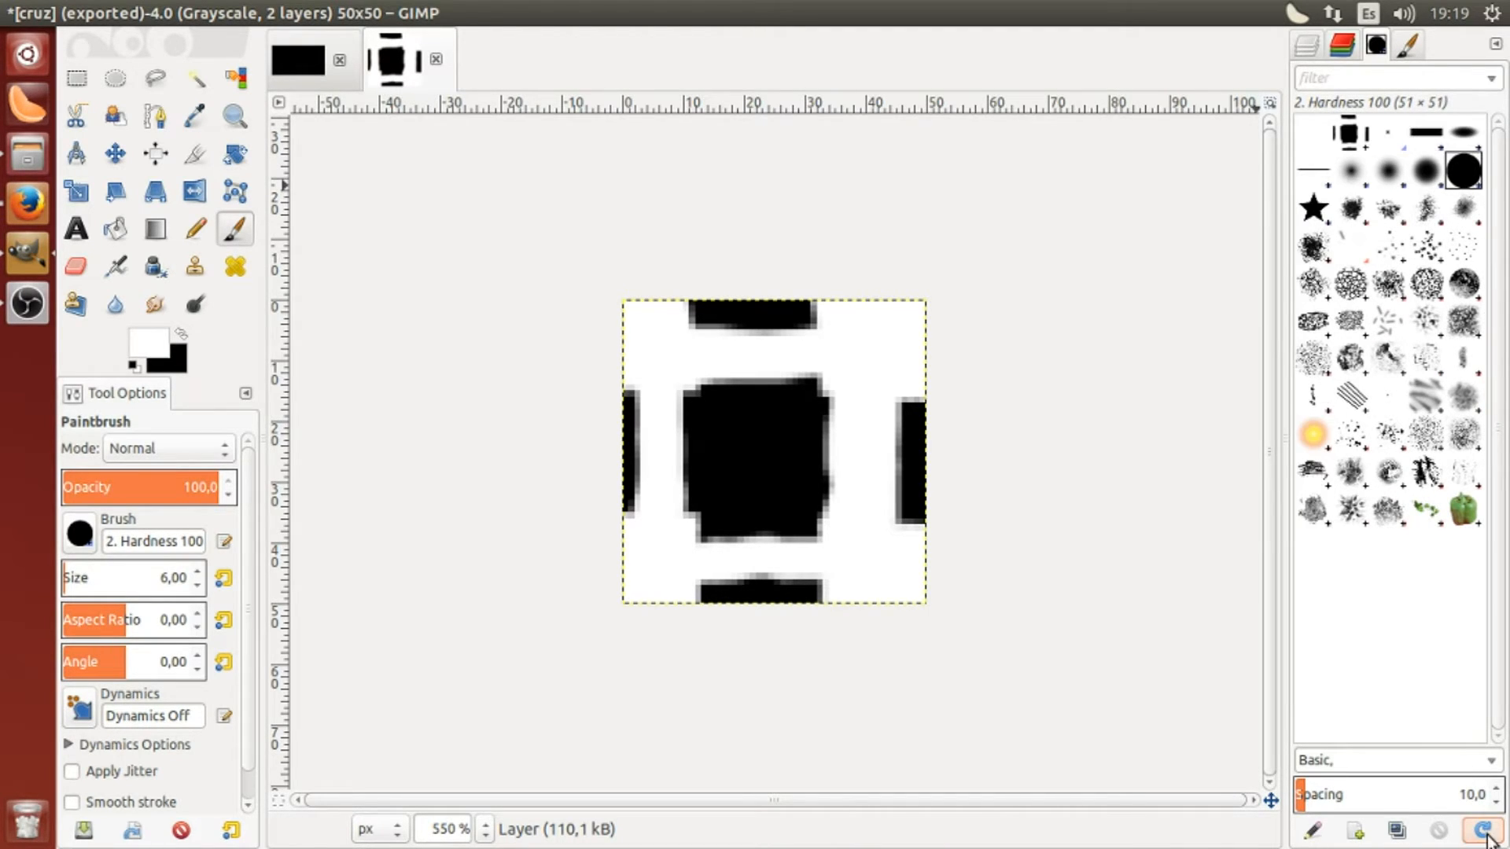
{"action": "left_click", "coordinate": [1348, 135]}
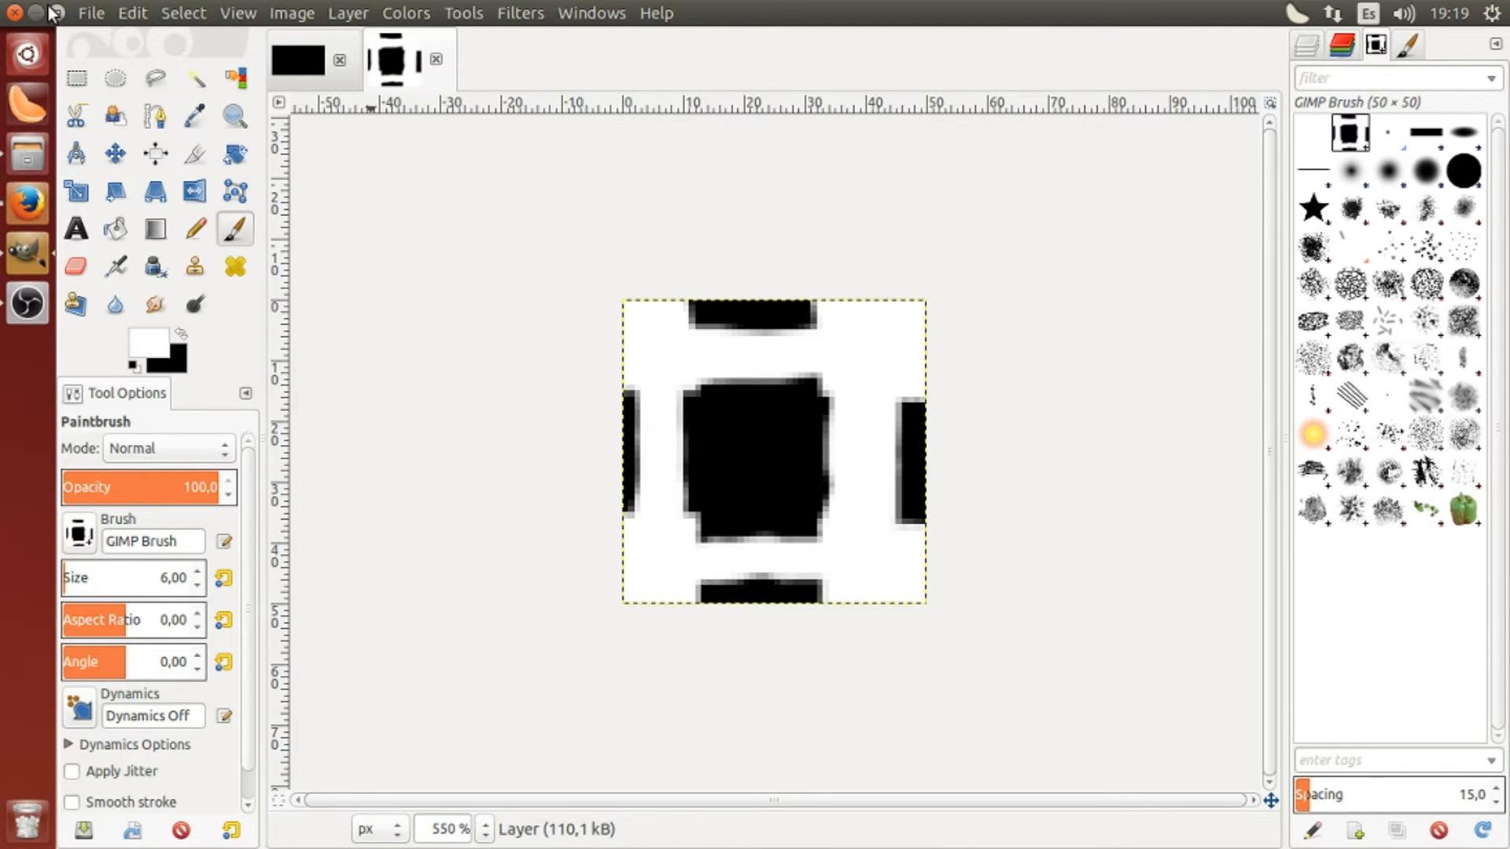
Create a new 1280 × 720 px image from the video1280 template
{"action": "left_click", "coordinate": [92, 13]}
{"action": "left_click", "coordinate": [114, 47]}
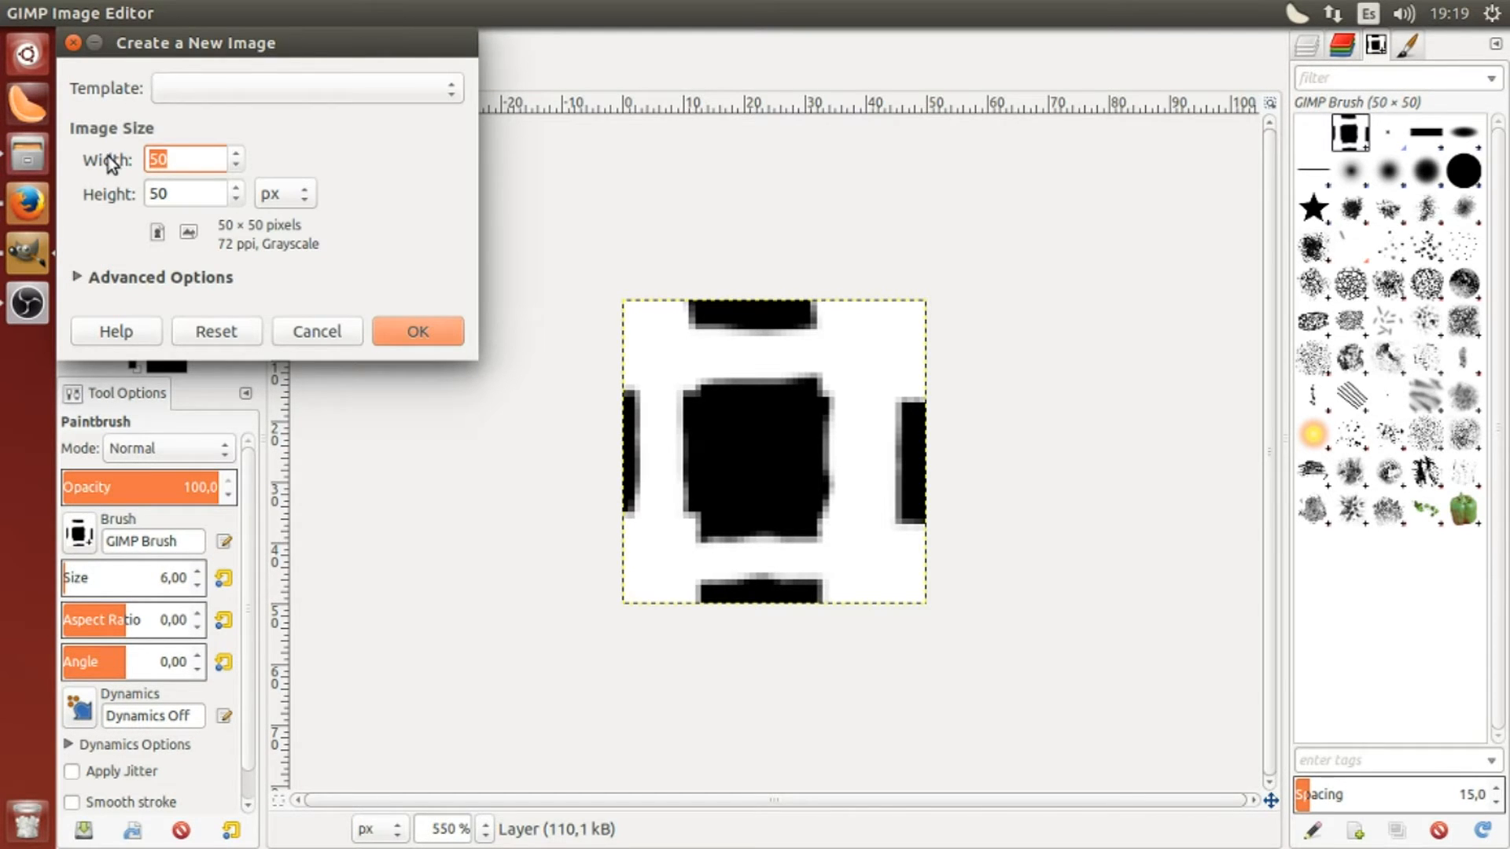
{"action": "left_click", "coordinate": [220, 87]}
{"action": "left_click", "coordinate": [229, 63]}
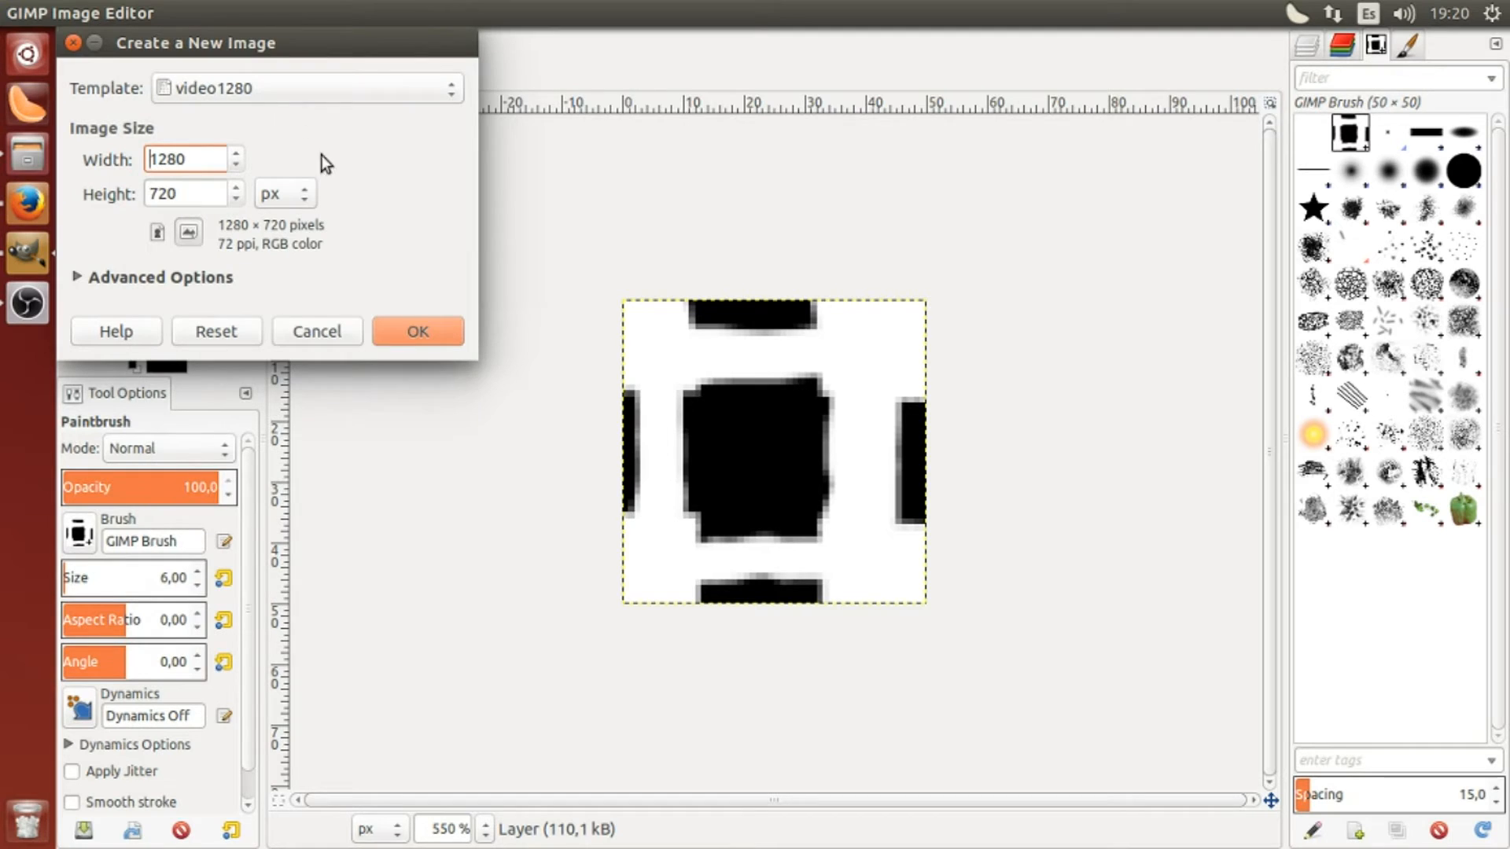
{"action": "left_click", "coordinate": [422, 334]}
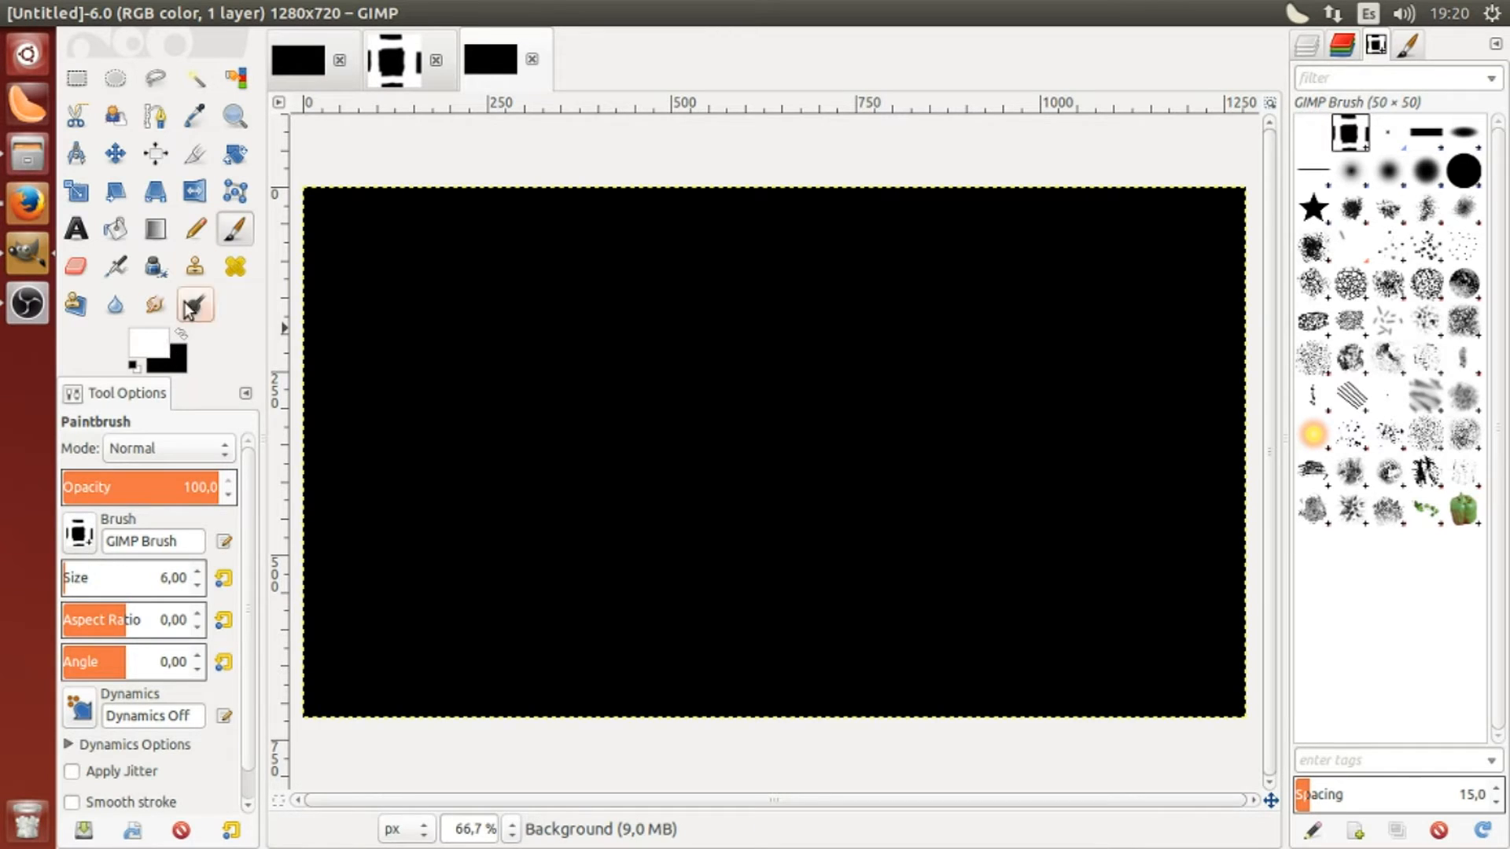
Paint two small white zigzag strokes with the custom brush at size 6 in the canvas's left part
{"action": "double_click", "coordinate": [246, 230]}
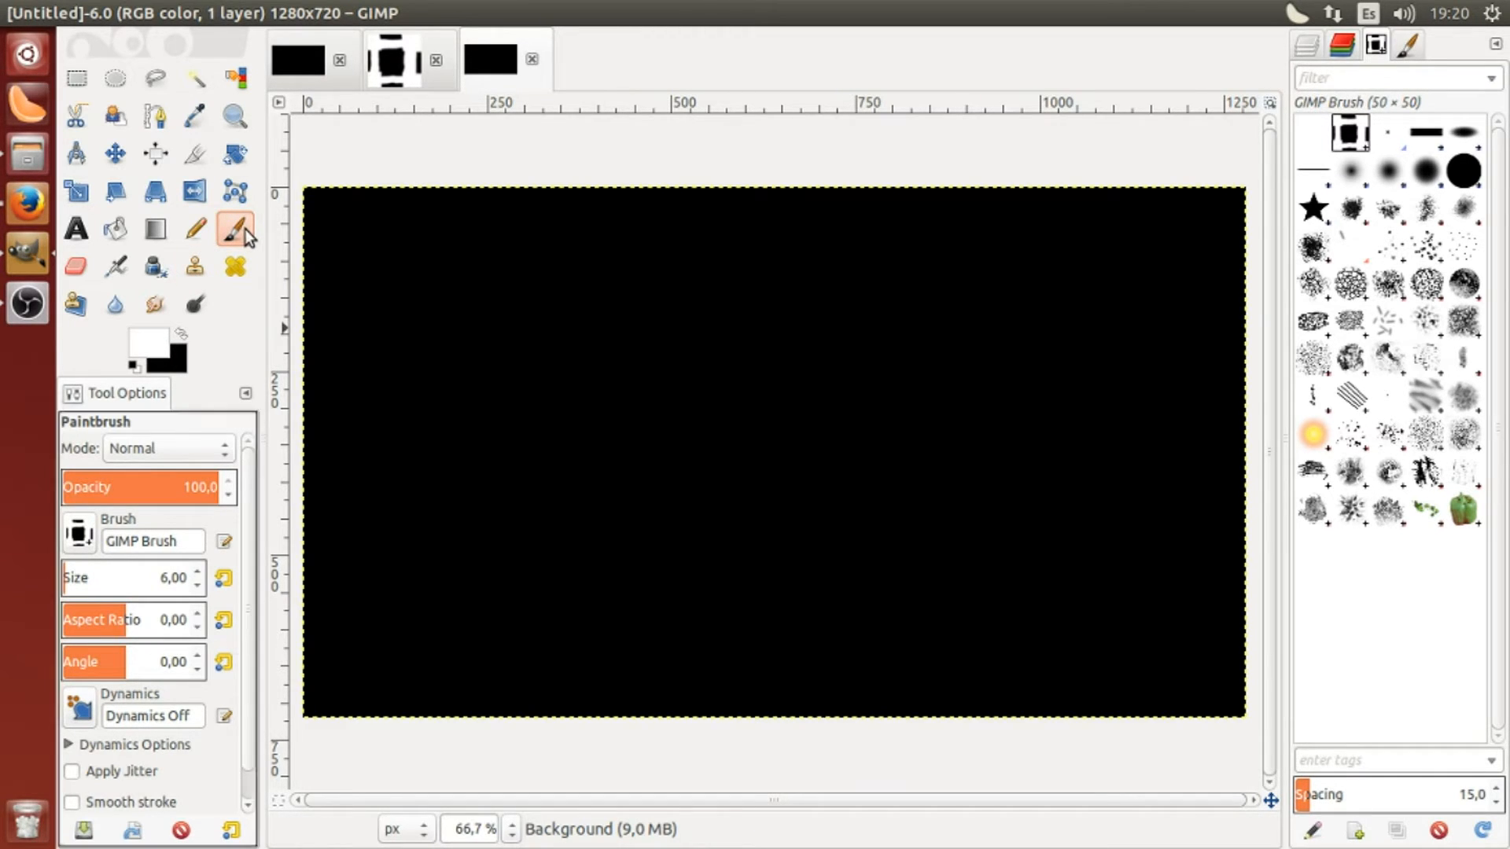
{"action": "left_click_drag", "start_coordinate": [477, 330], "coordinate": [528, 421]}
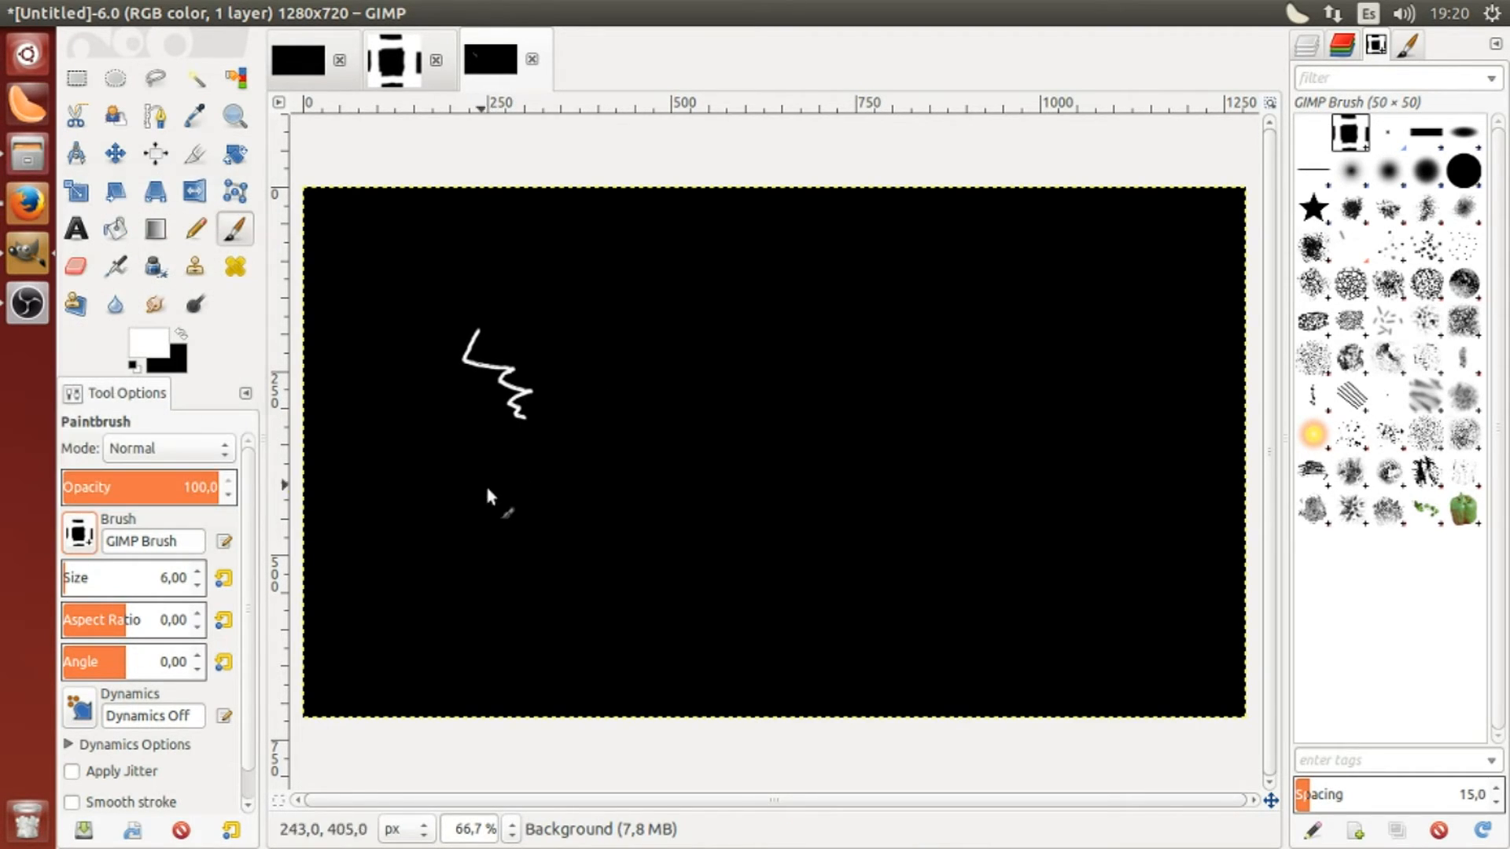
{"action": "left_click_drag", "start_coordinate": [478, 466], "coordinate": [497, 513]}
Set the brush size to 174.80 and stamp the custom brush in white at seven spots across the canvas
{"action": "left_click_drag", "start_coordinate": [71, 582], "coordinate": [98, 581]}
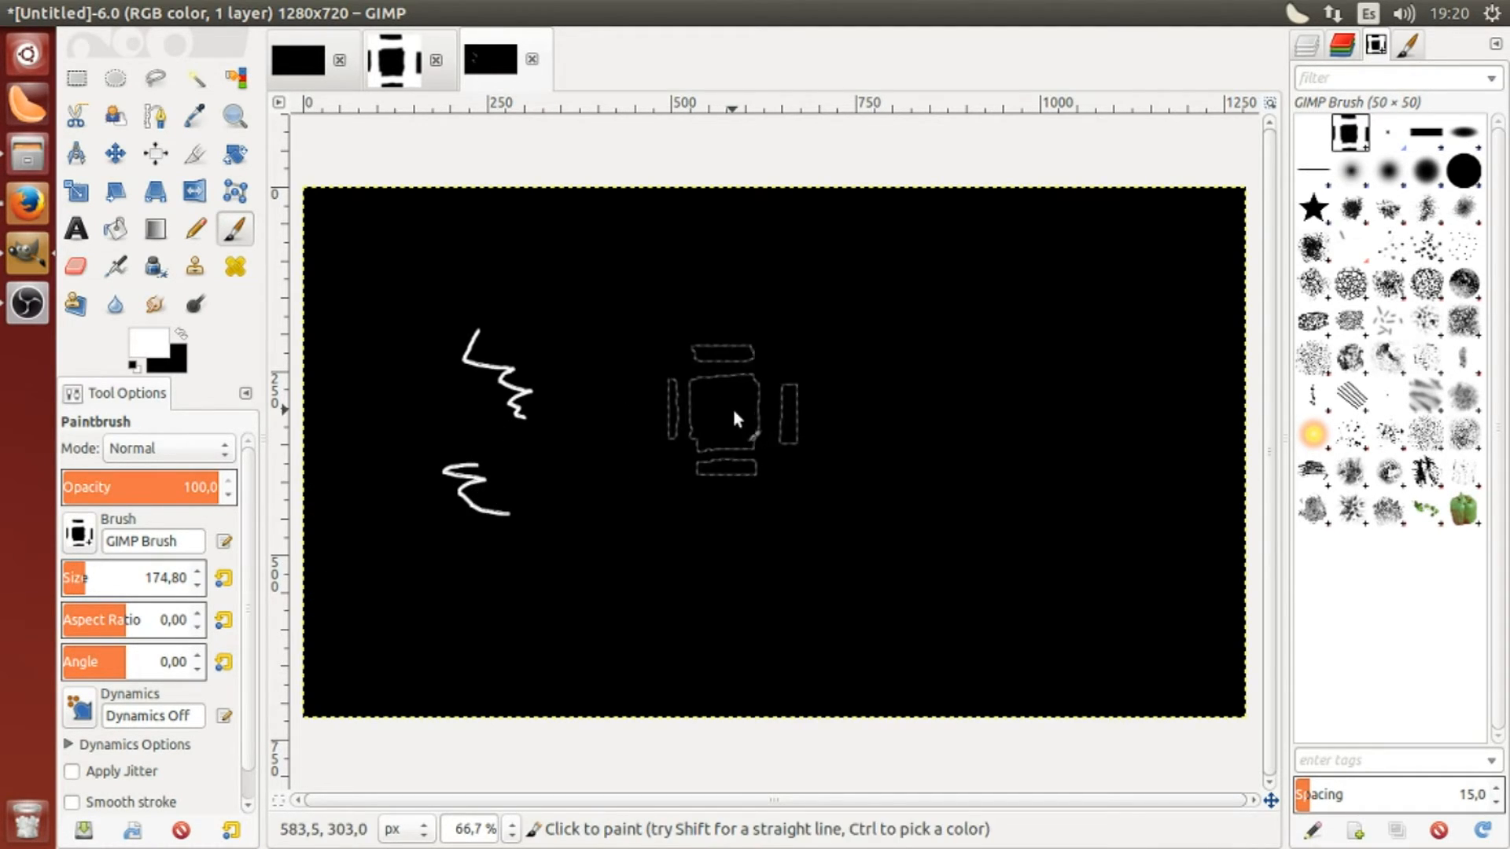
{"action": "left_click", "coordinate": [723, 409]}
{"action": "left_click", "coordinate": [878, 387]}
{"action": "left_click", "coordinate": [966, 504]}
{"action": "left_click", "coordinate": [1064, 386]}
{"action": "left_click", "coordinate": [1120, 290]}
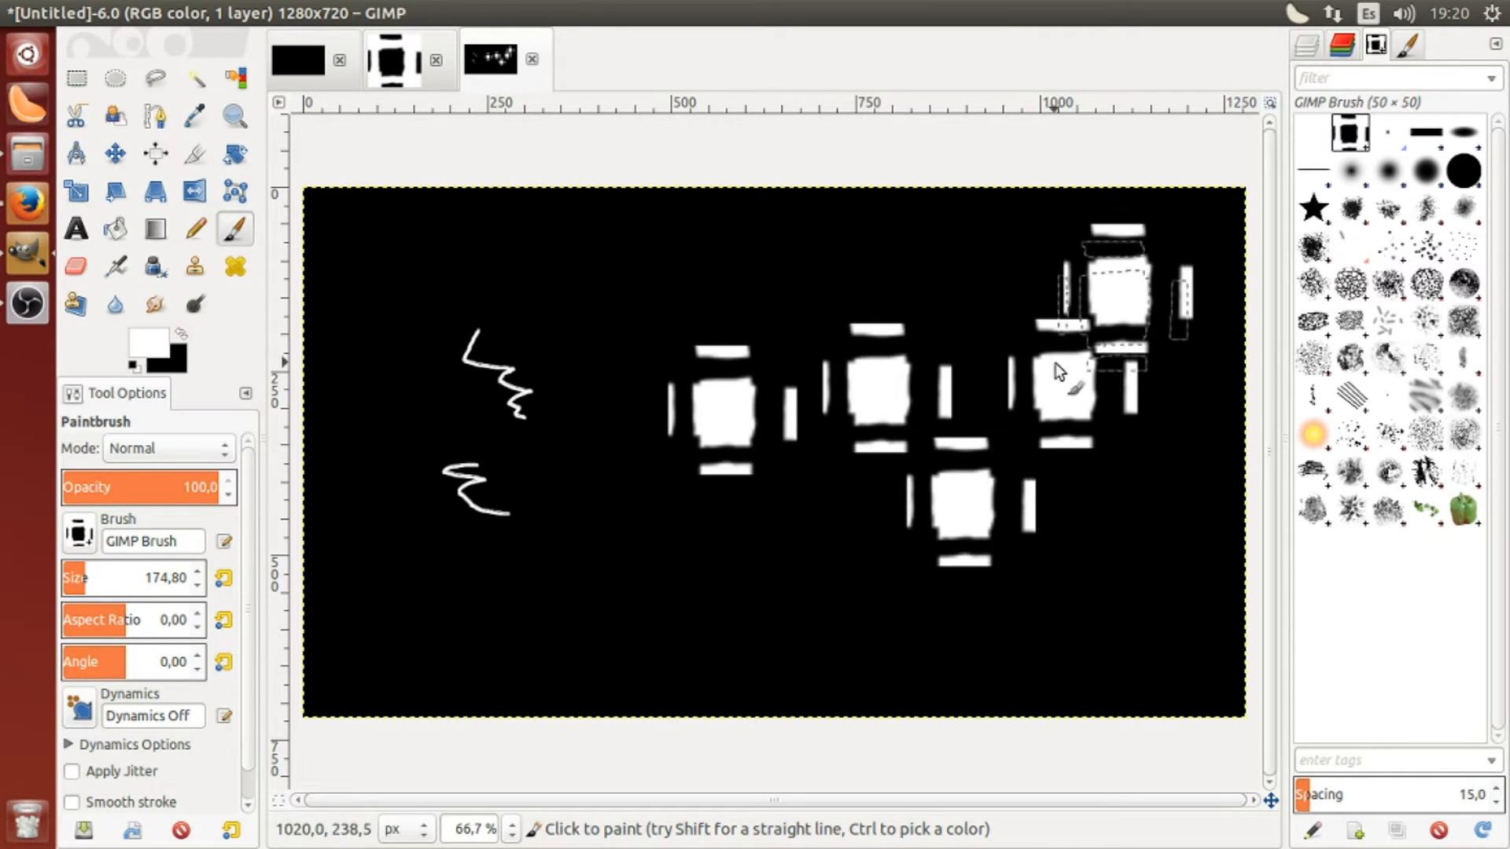
{"action": "left_click", "coordinate": [731, 513]}
{"action": "left_click", "coordinate": [601, 560]}
Change the foreground colour to a light coral red
{"action": "left_click", "coordinate": [154, 350]}
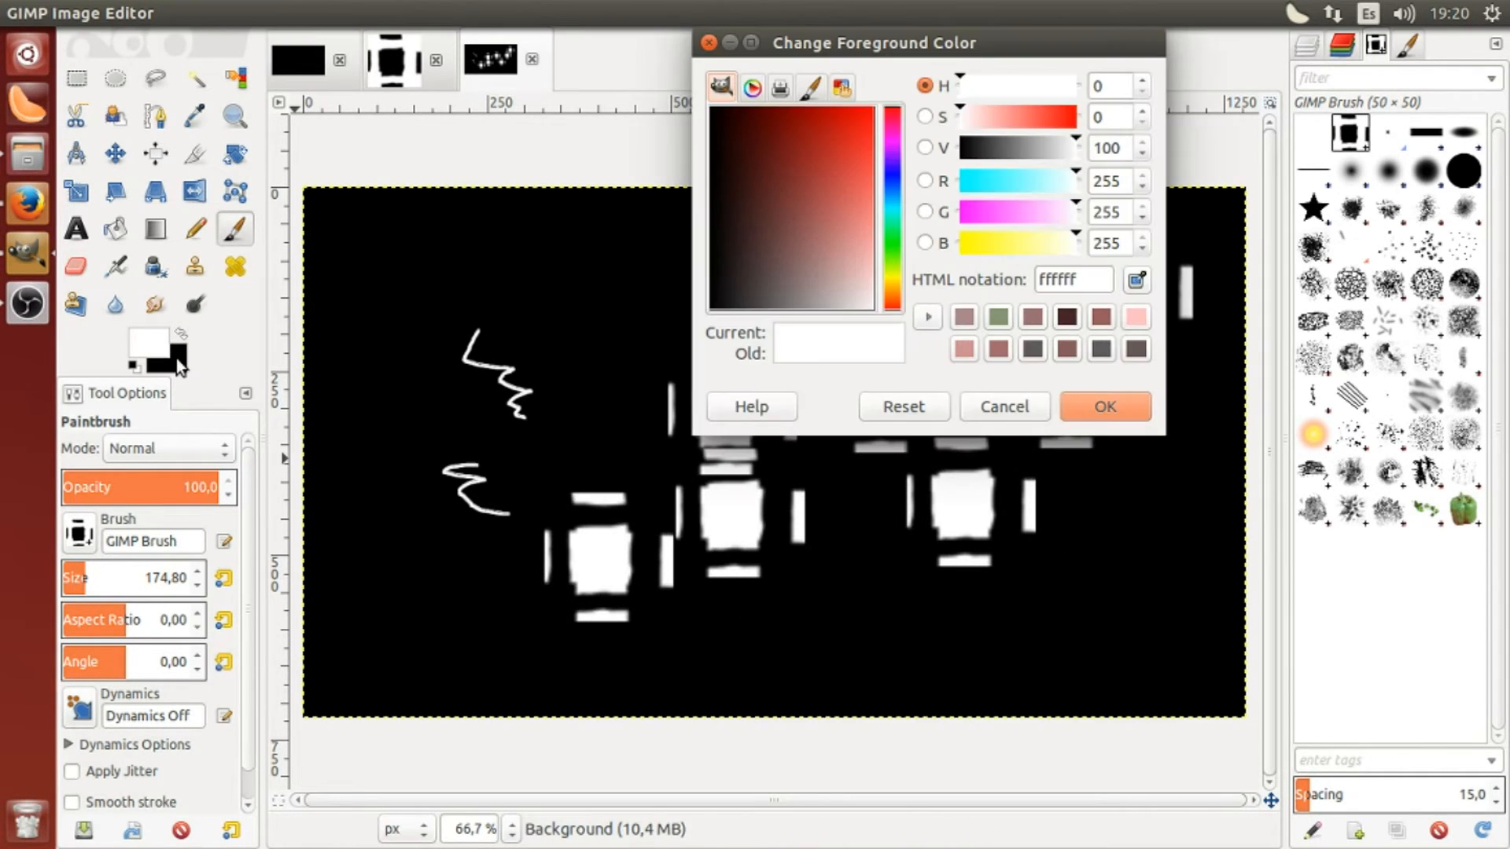
{"action": "left_click_drag", "start_coordinate": [789, 246], "coordinate": [871, 180]}
{"action": "left_click", "coordinate": [1086, 401]}
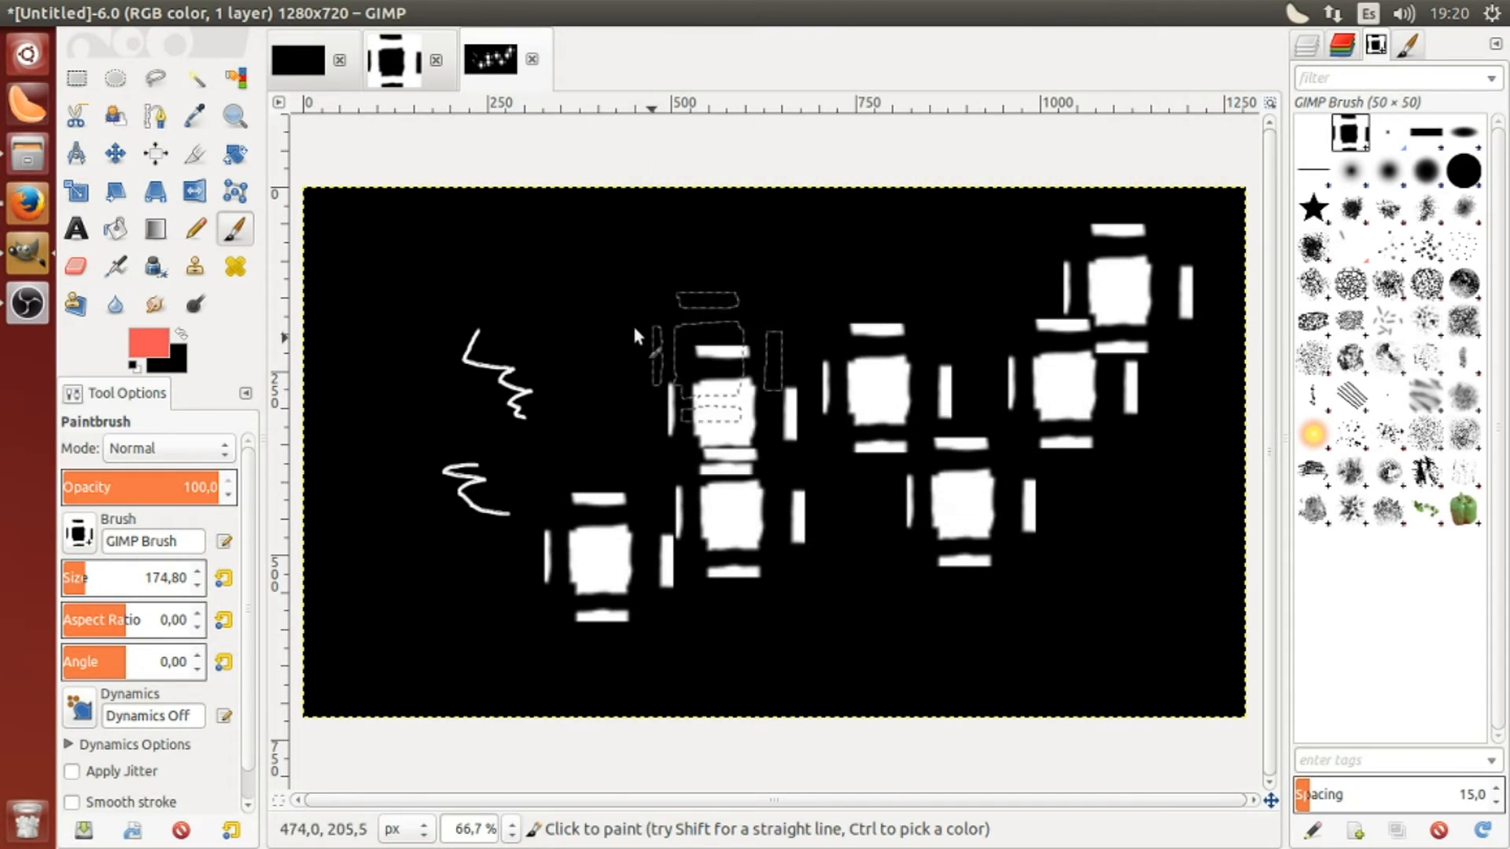
Stamp the custom brush several times in coral red and cover most of the canvas with broad freehand strokes
{"action": "left_click", "coordinate": [623, 310]}
{"action": "left_click", "coordinate": [733, 387]}
{"action": "left_click", "coordinate": [880, 416]}
{"action": "left_click", "coordinate": [975, 339]}
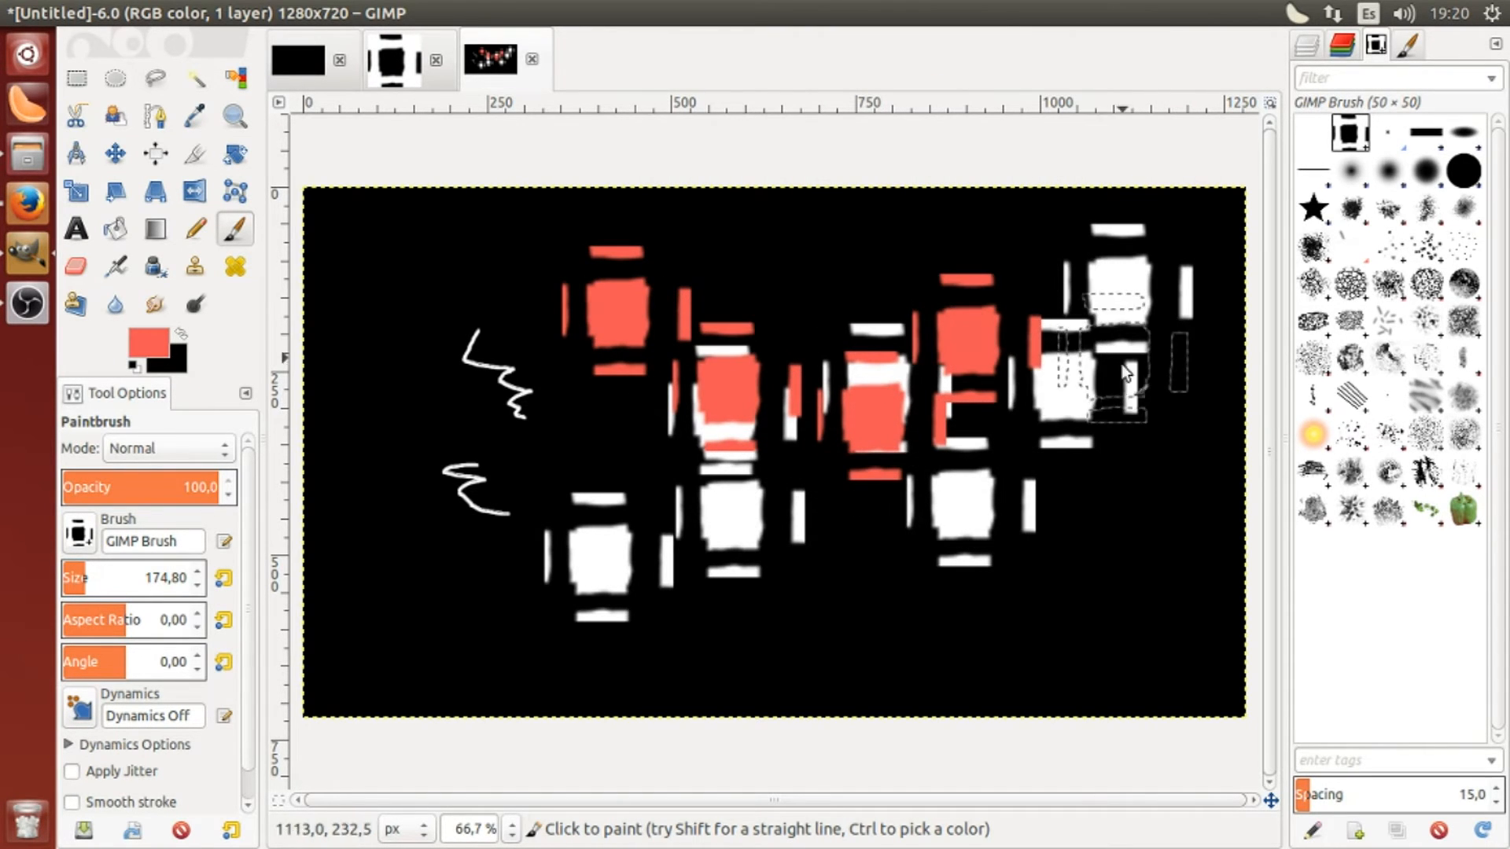
{"action": "left_click", "coordinate": [1084, 399]}
{"action": "mouse_move", "coordinate": [1091, 280]}
{"action": "left_mouse_down"}
{"action": "mouse_move", "coordinate": [905, 248]}
{"action": "mouse_move", "coordinate": [742, 334]}
{"action": "mouse_move", "coordinate": [521, 368]}
{"action": "mouse_move", "coordinate": [514, 495]}
{"action": "mouse_move", "coordinate": [838, 557]}
{"action": "mouse_move", "coordinate": [1139, 476]}
{"action": "left_mouse_up"}
{"action": "mouse_move", "coordinate": [620, 475]}
{"action": "left_mouse_down"}
{"action": "mouse_move", "coordinate": [583, 604]}
{"action": "mouse_move", "coordinate": [782, 549]}
{"action": "left_mouse_up"}
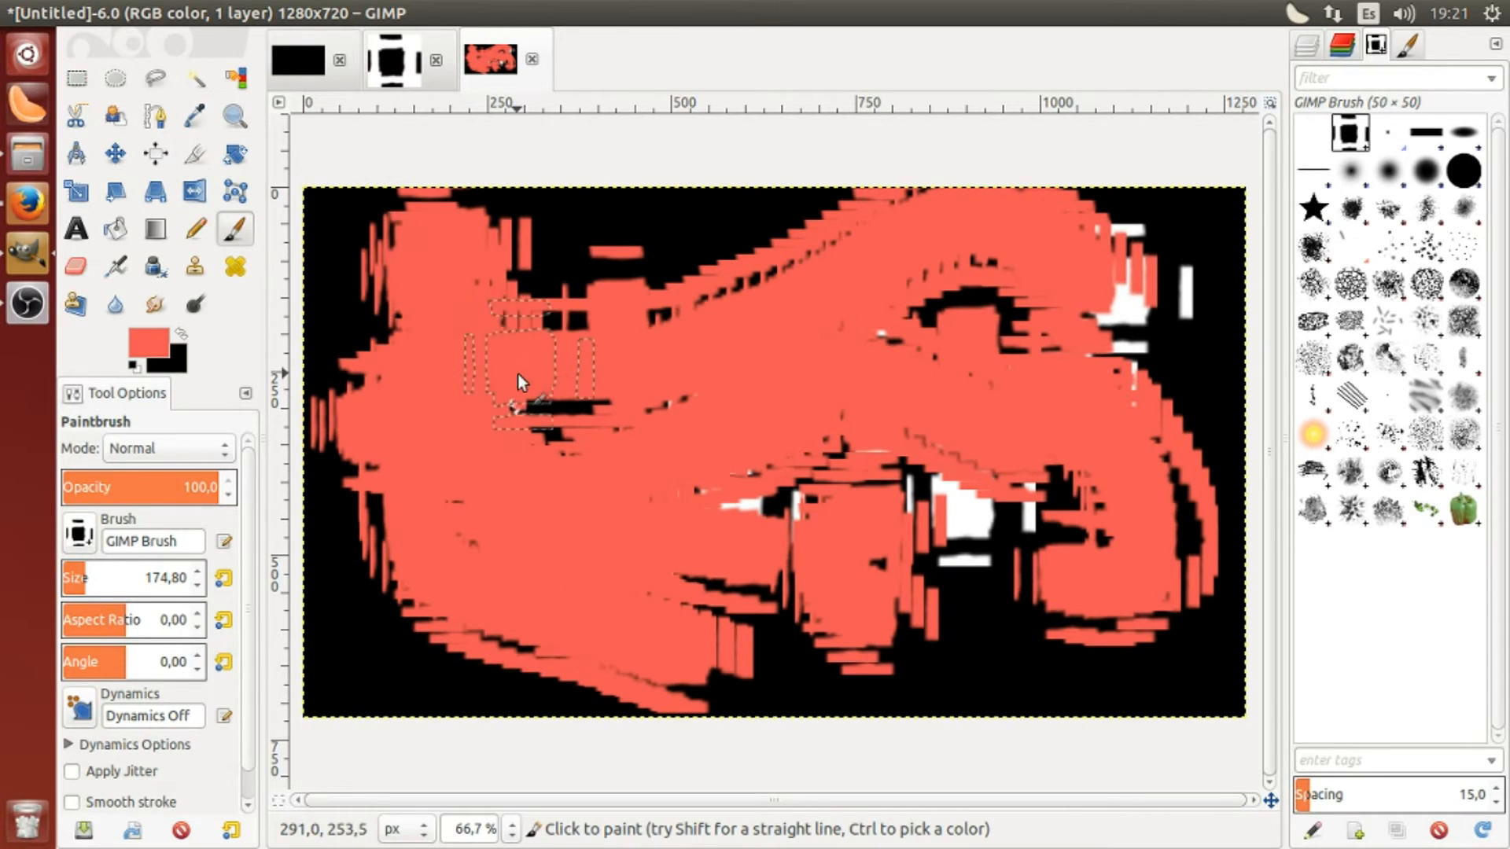
Select a 125 × 96 px rectangle around the small red bar near the canvas's upper edge and copy it
{"action": "left_click", "coordinate": [1306, 47]}
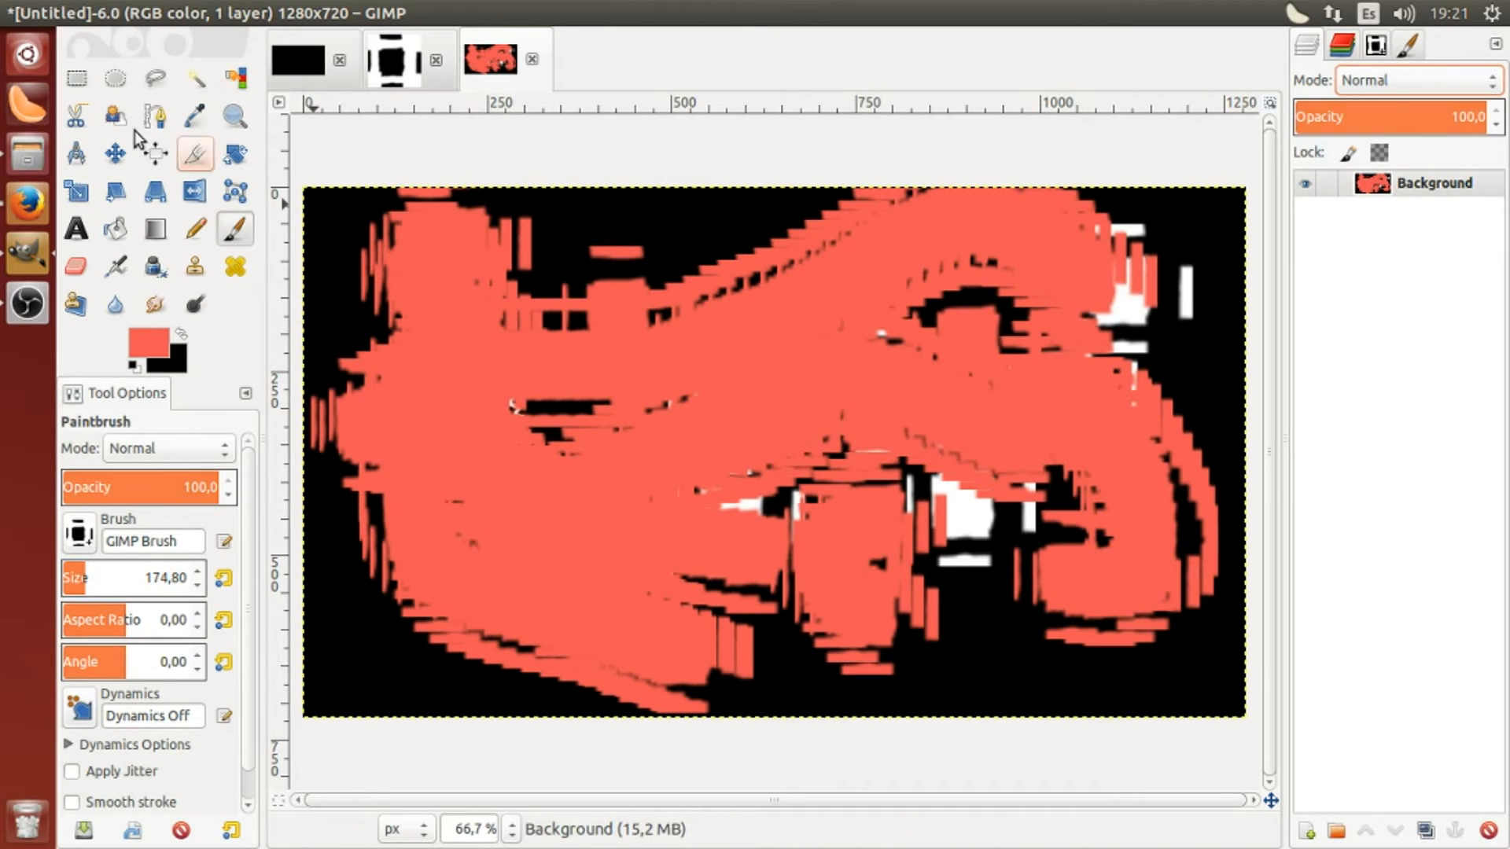
{"action": "left_click", "coordinate": [76, 85]}
{"action": "mouse_move", "coordinate": [568, 198]}
{"action": "left_mouse_down"}
{"action": "mouse_move", "coordinate": [627, 258]}
{"action": "mouse_move", "coordinate": [674, 266]}
{"action": "mouse_move", "coordinate": [659, 270]}
{"action": "left_mouse_up"}
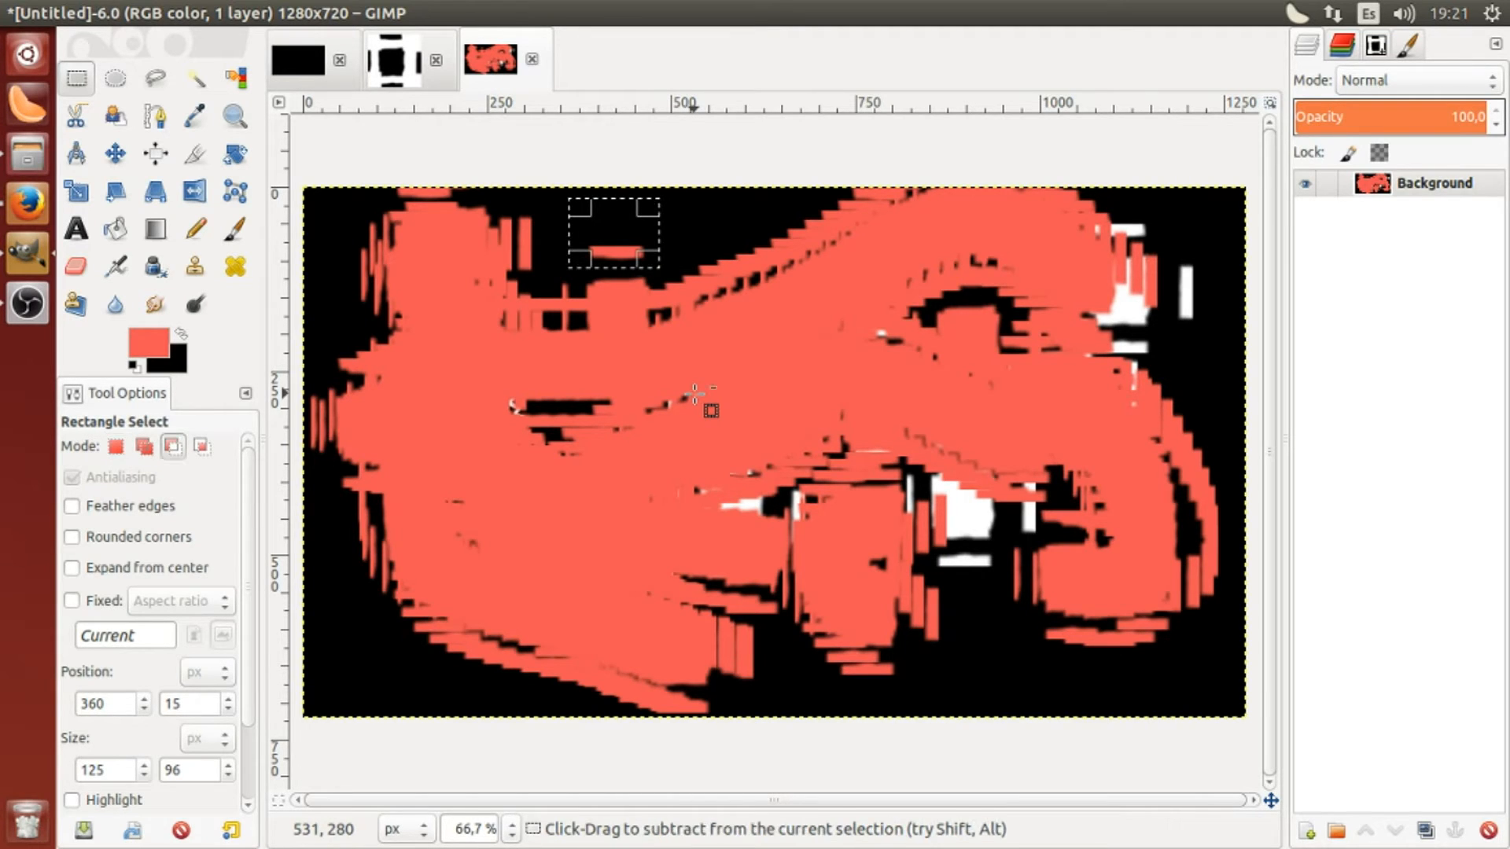
{"action": "key", "text": "ctrl+c"}
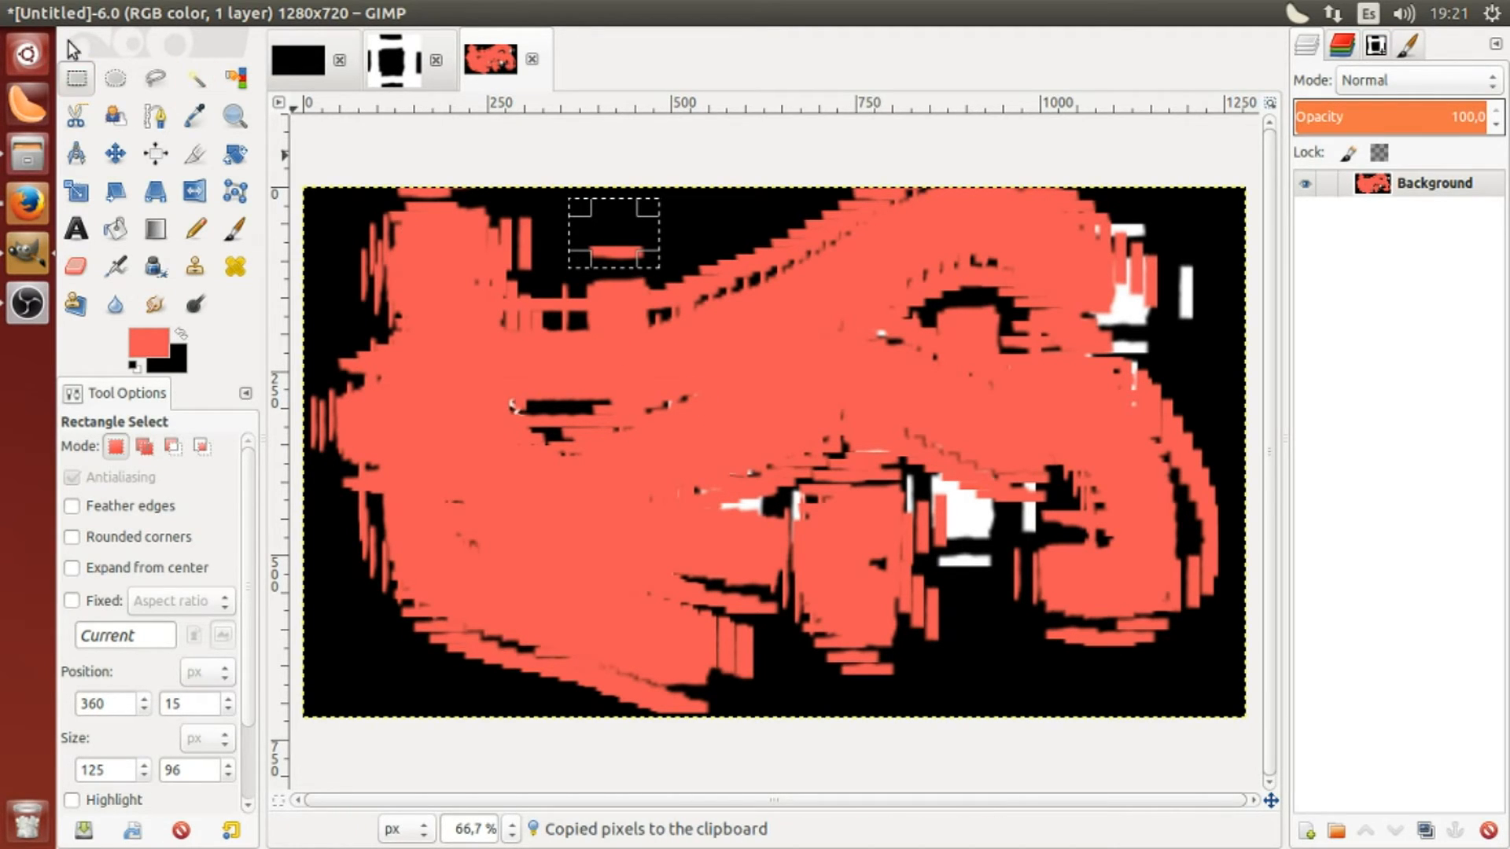
Paste the copied area as a new brush named My Brush, with file name mybrush and spacing 36
{"action": "left_click", "coordinate": [91, 12]}
{"action": "mouse_move", "coordinate": [129, 13]}
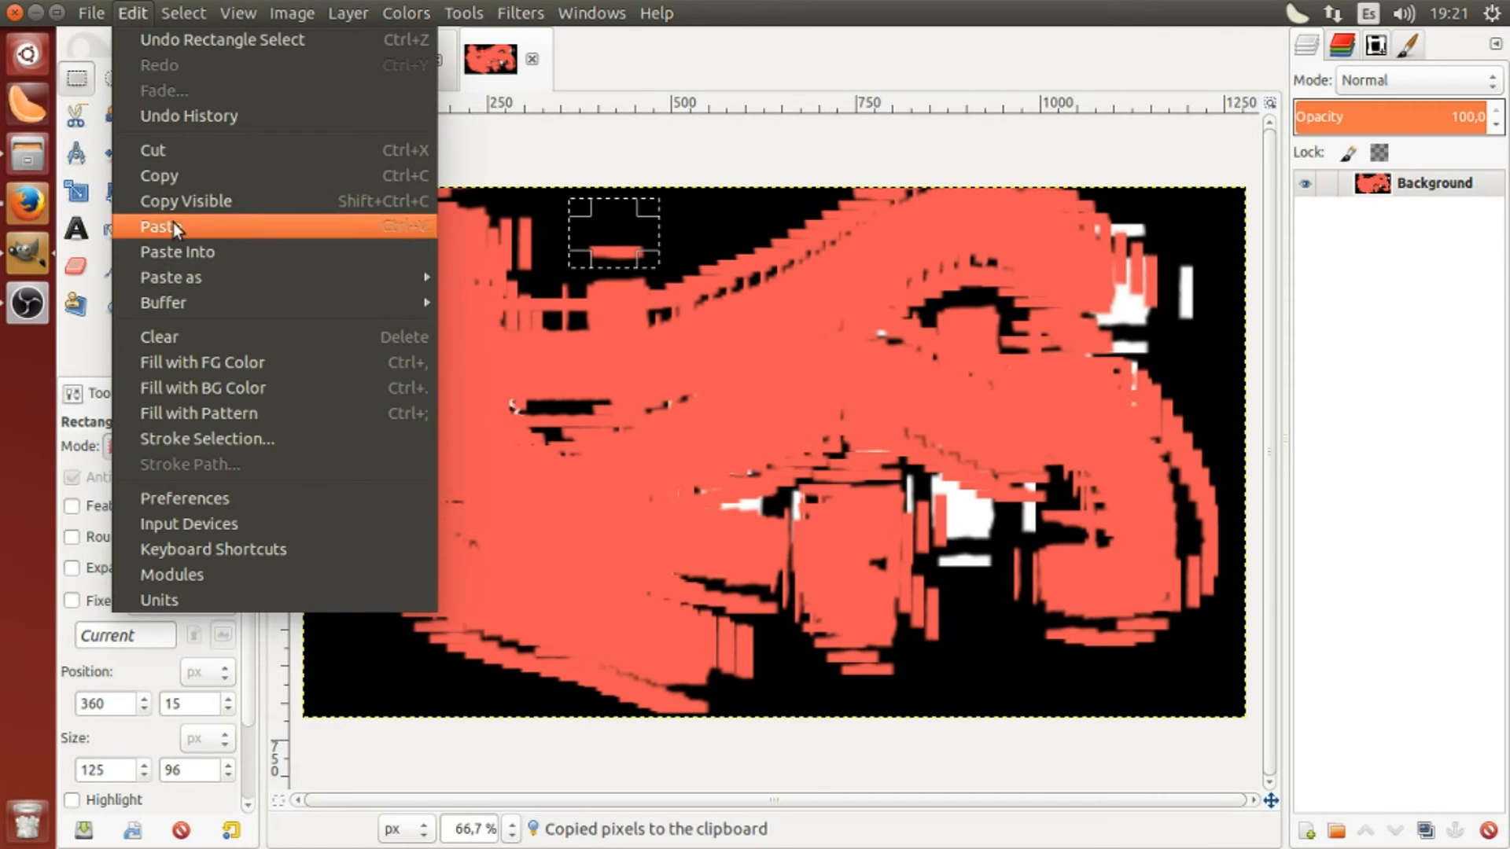
{"action": "mouse_move", "coordinate": [182, 277]}
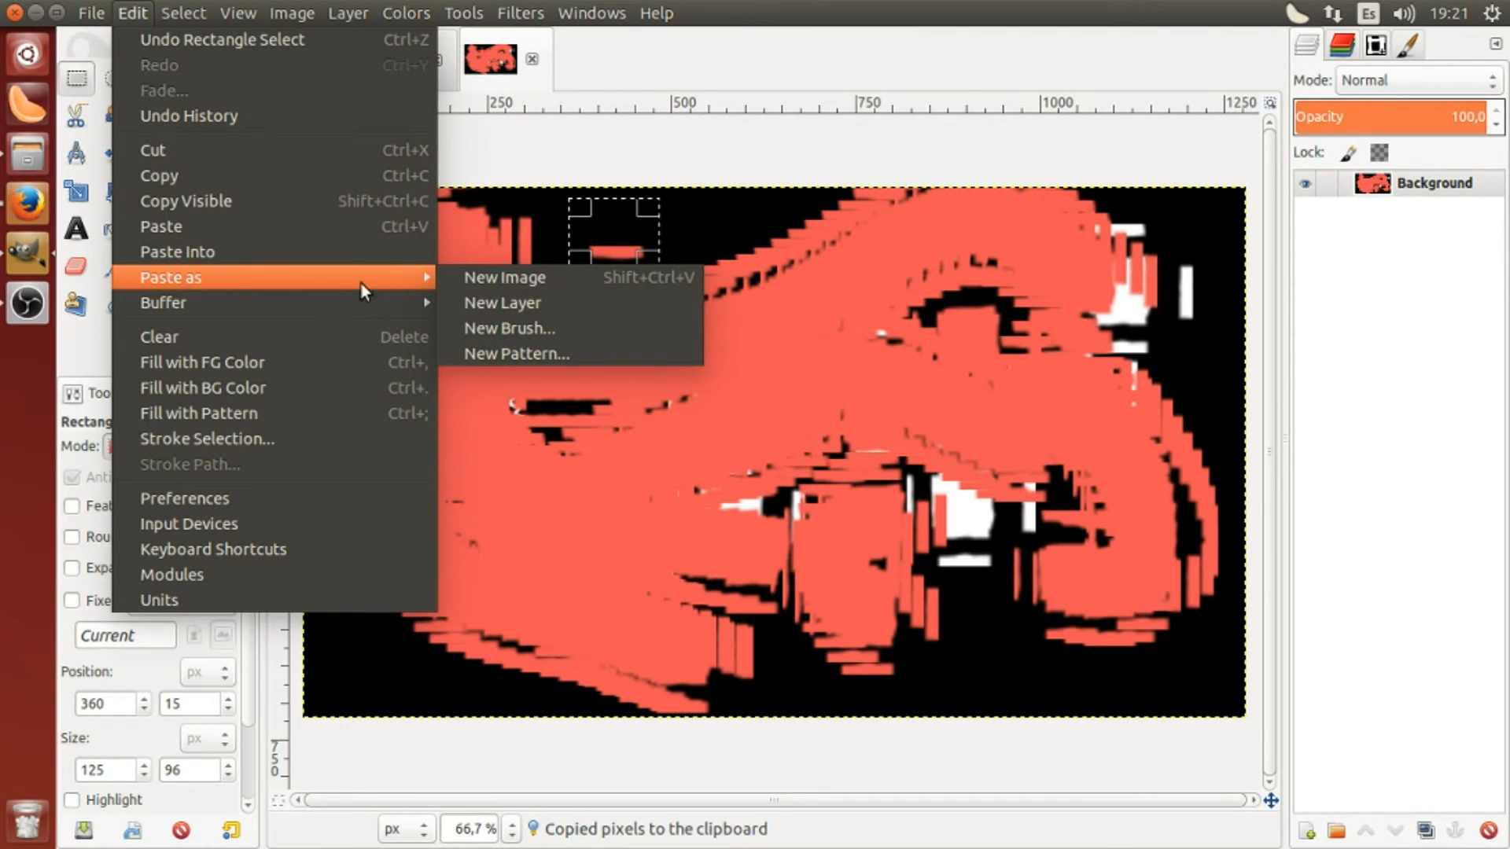
{"action": "left_click", "coordinate": [489, 328]}
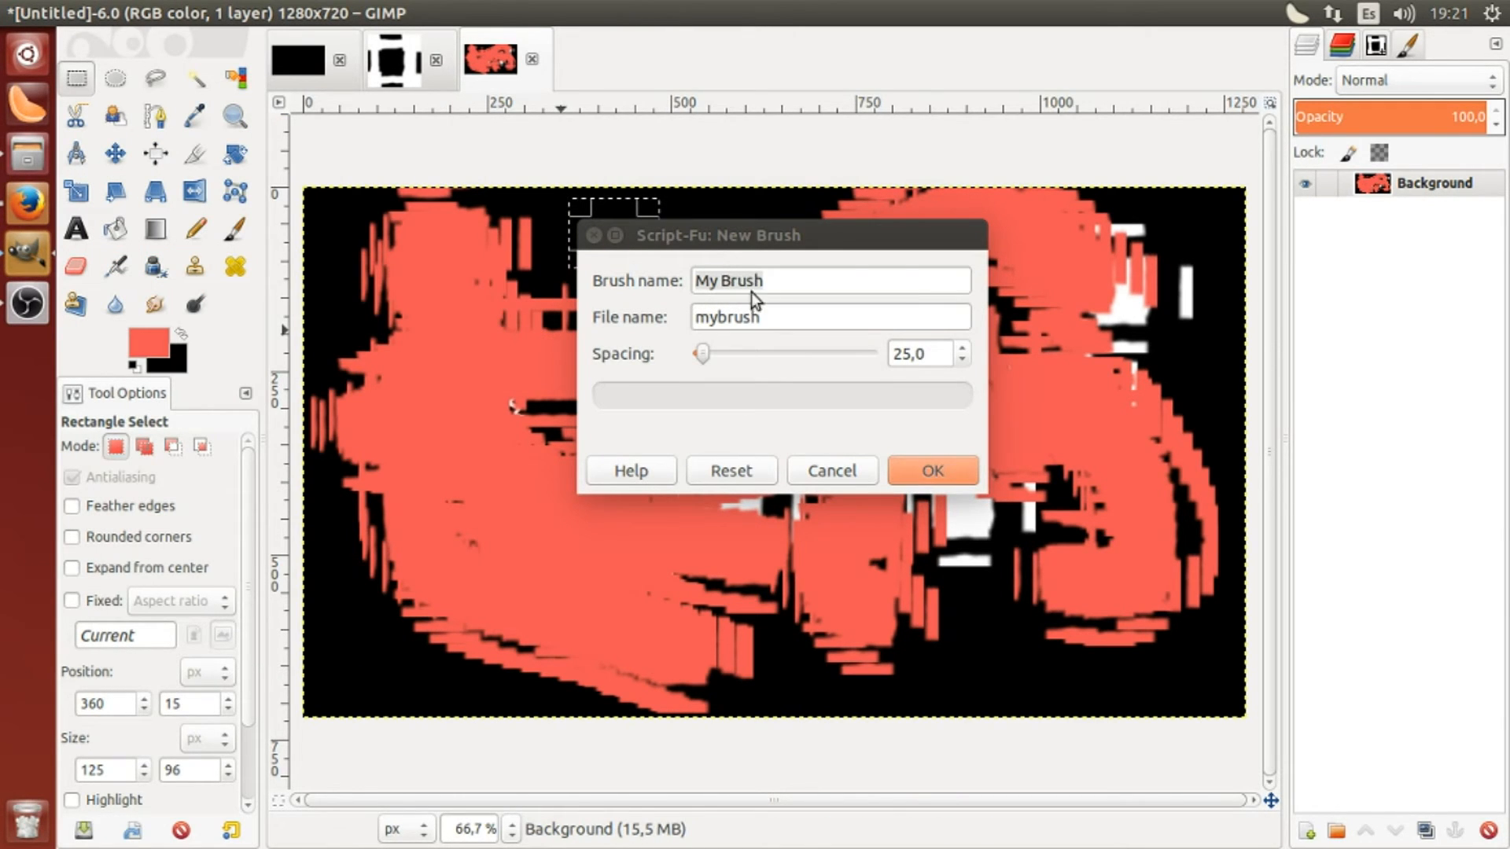
{"action": "left_click_drag", "start_coordinate": [697, 356], "coordinate": [707, 355]}
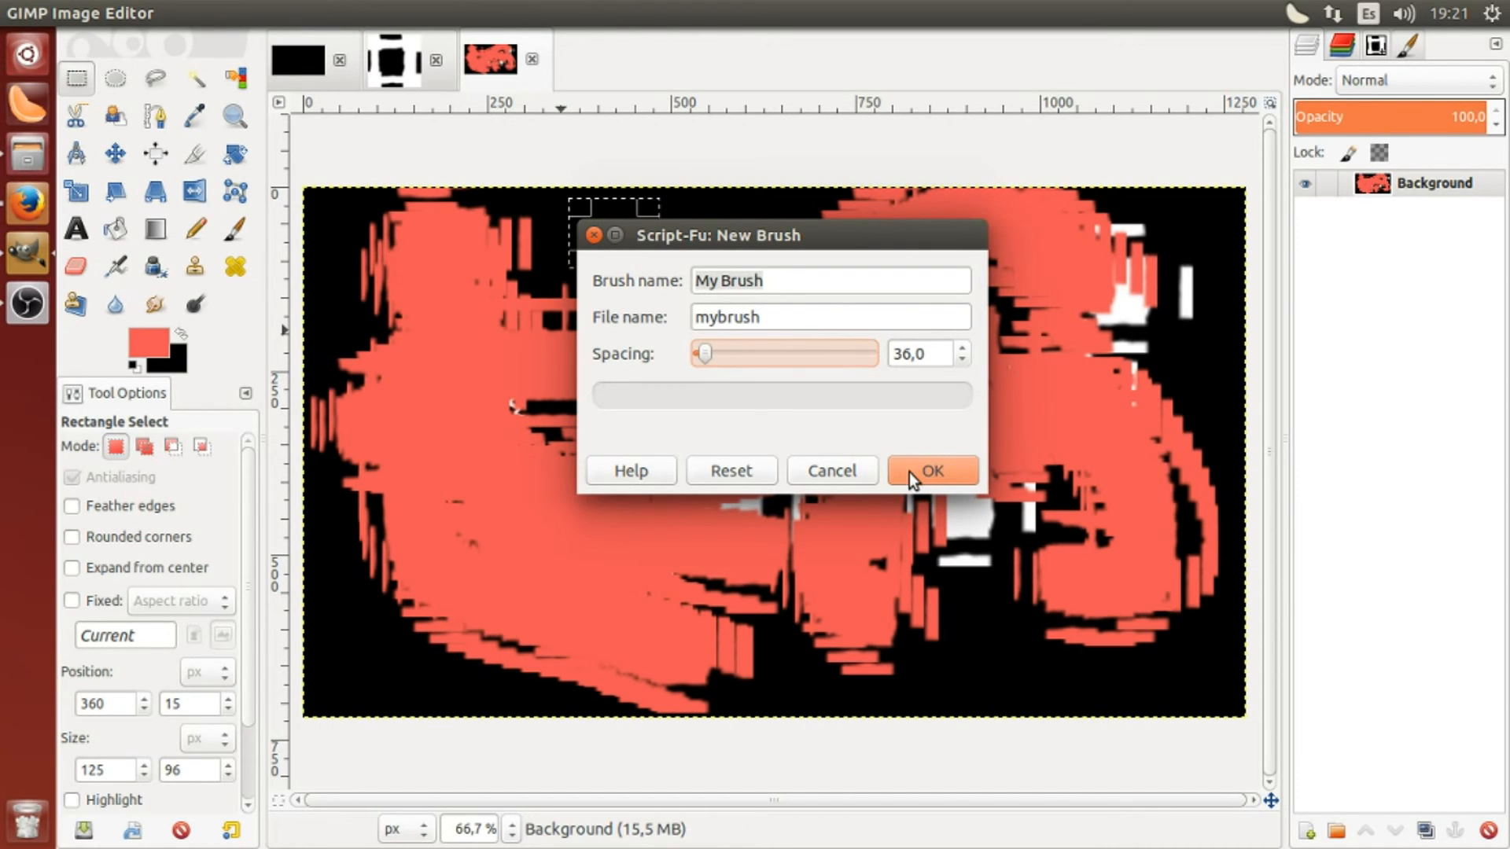
{"action": "left_click", "coordinate": [912, 472]}
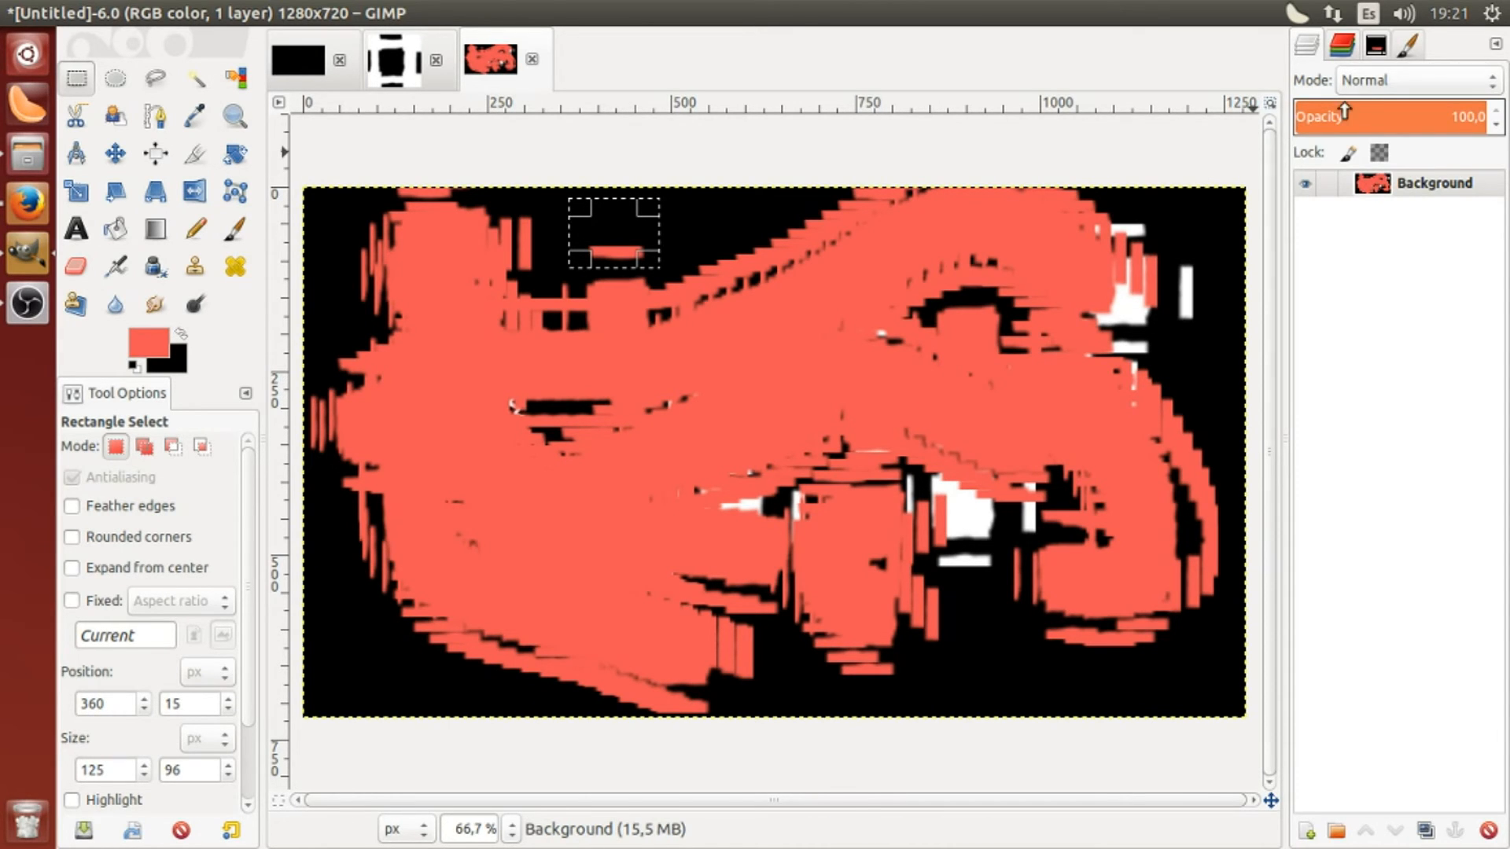
Examine My Brush in the Brush Editor and return to the list of brushes
{"action": "left_click", "coordinate": [1409, 47]}
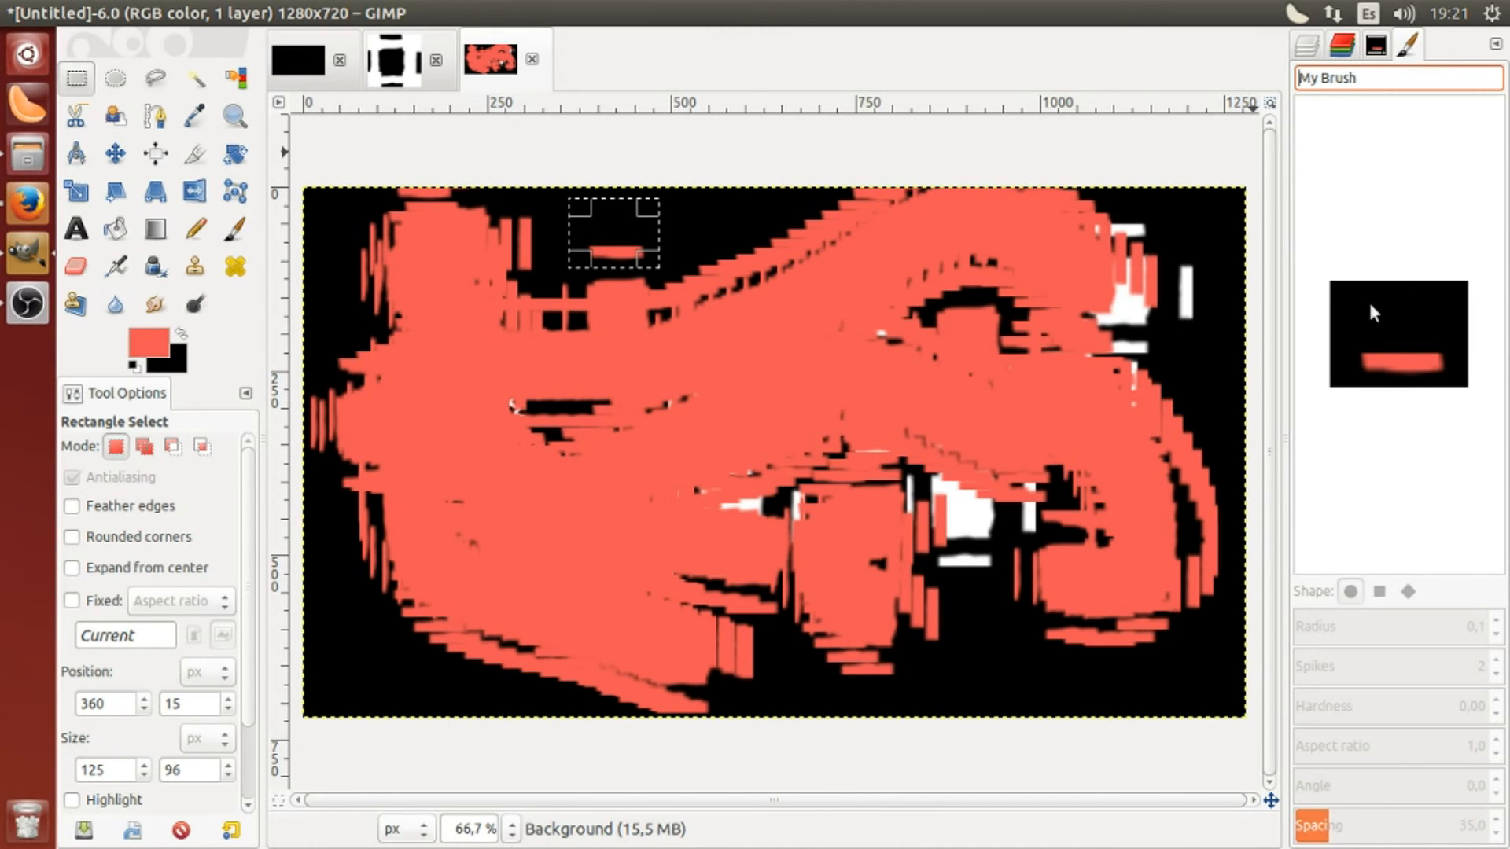
{"action": "left_click", "coordinate": [1349, 47]}
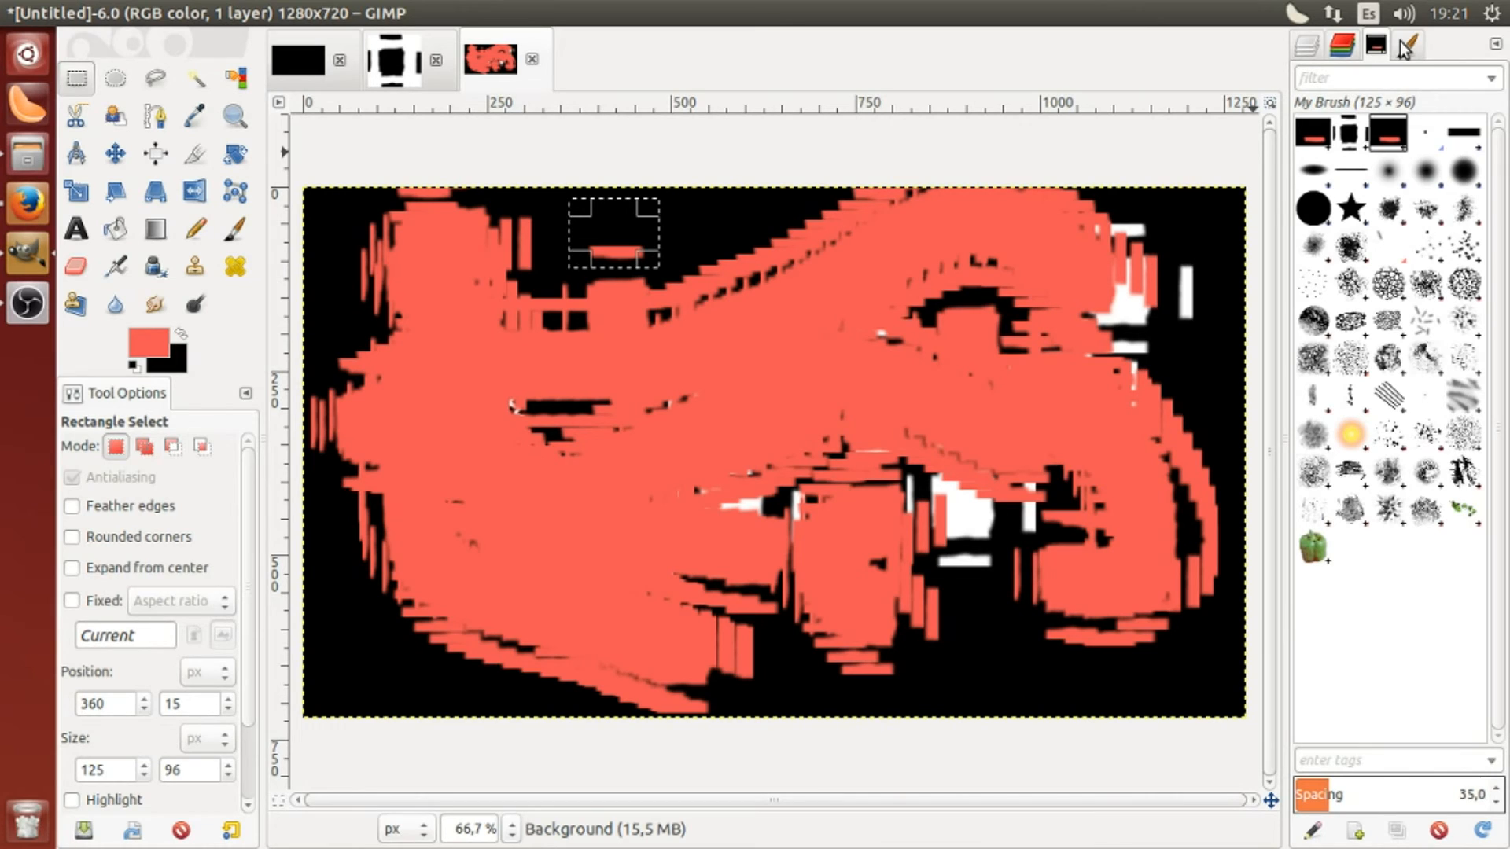
Select the Clipboard brush and open the brush chooser in the Paintbrush options
{"action": "left_click", "coordinate": [1327, 148]}
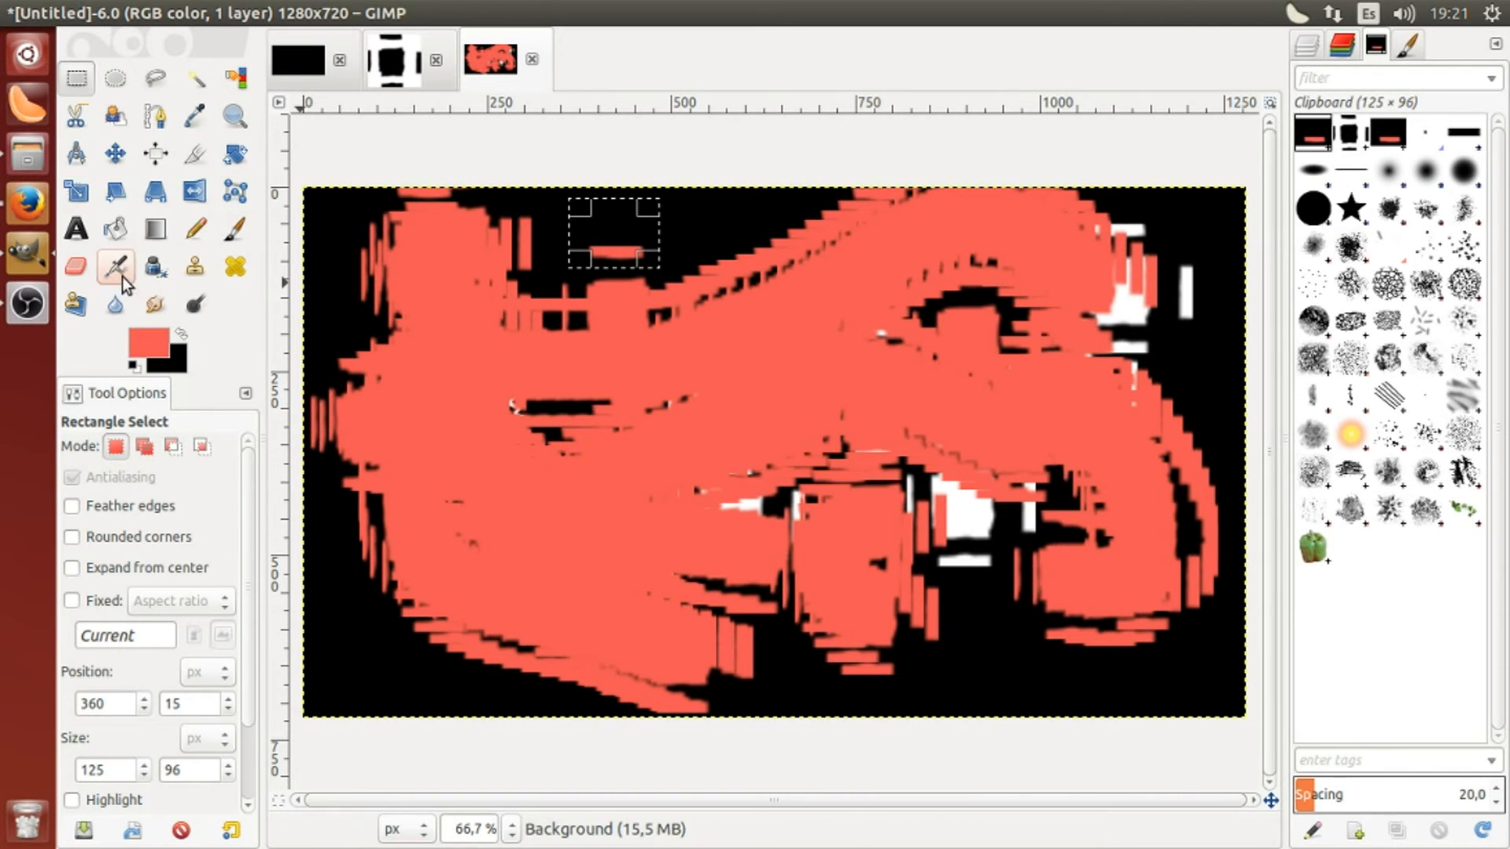
{"action": "left_click", "coordinate": [234, 230]}
{"action": "left_click", "coordinate": [79, 537]}
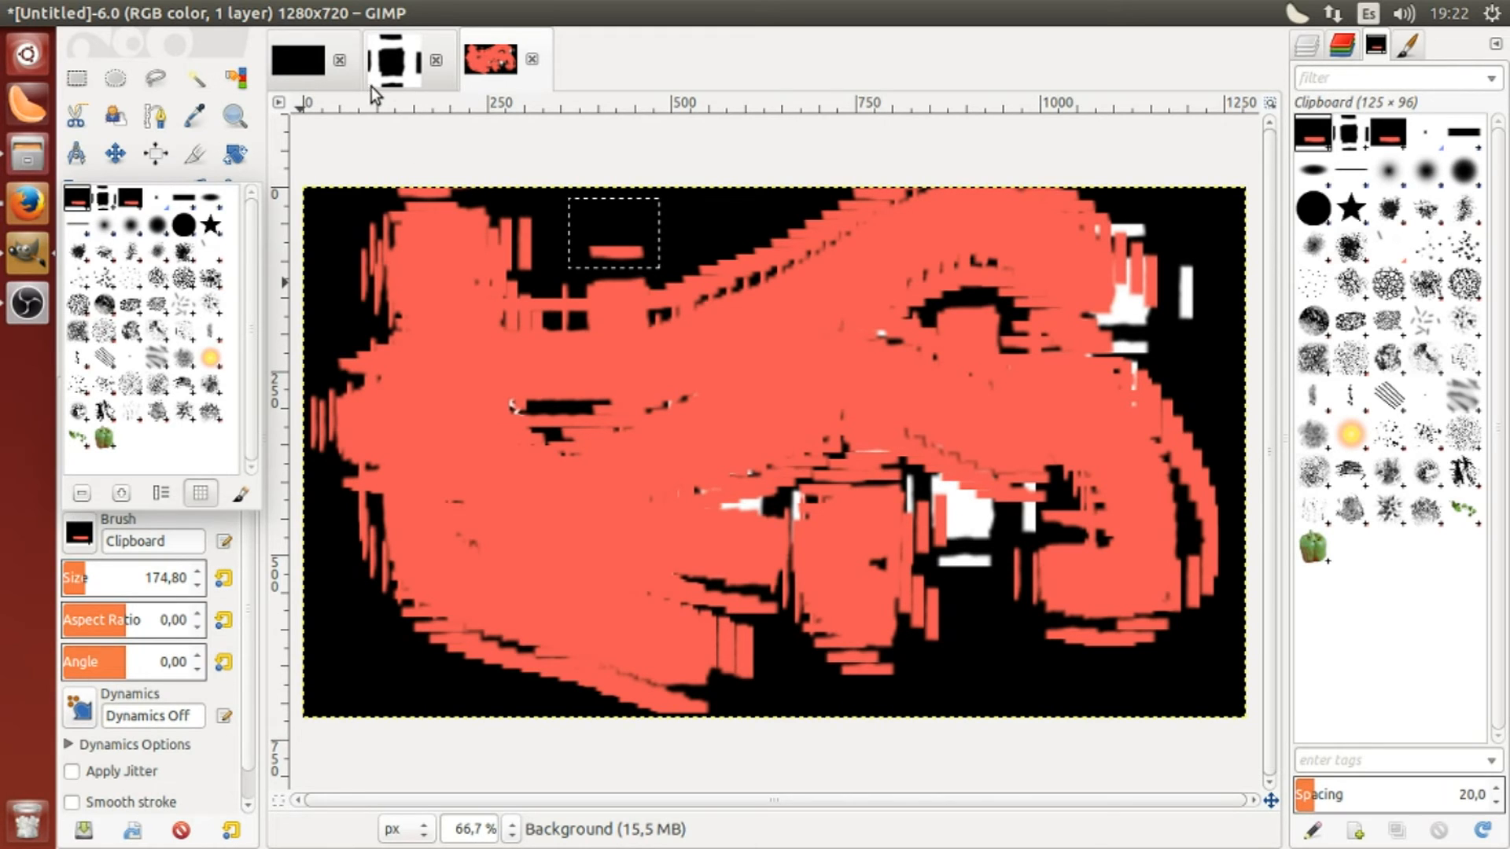
Create a new 1280 × 720 px image from the video1280 template
{"action": "left_click", "coordinate": [71, 9]}
{"action": "left_click", "coordinate": [91, 13]}
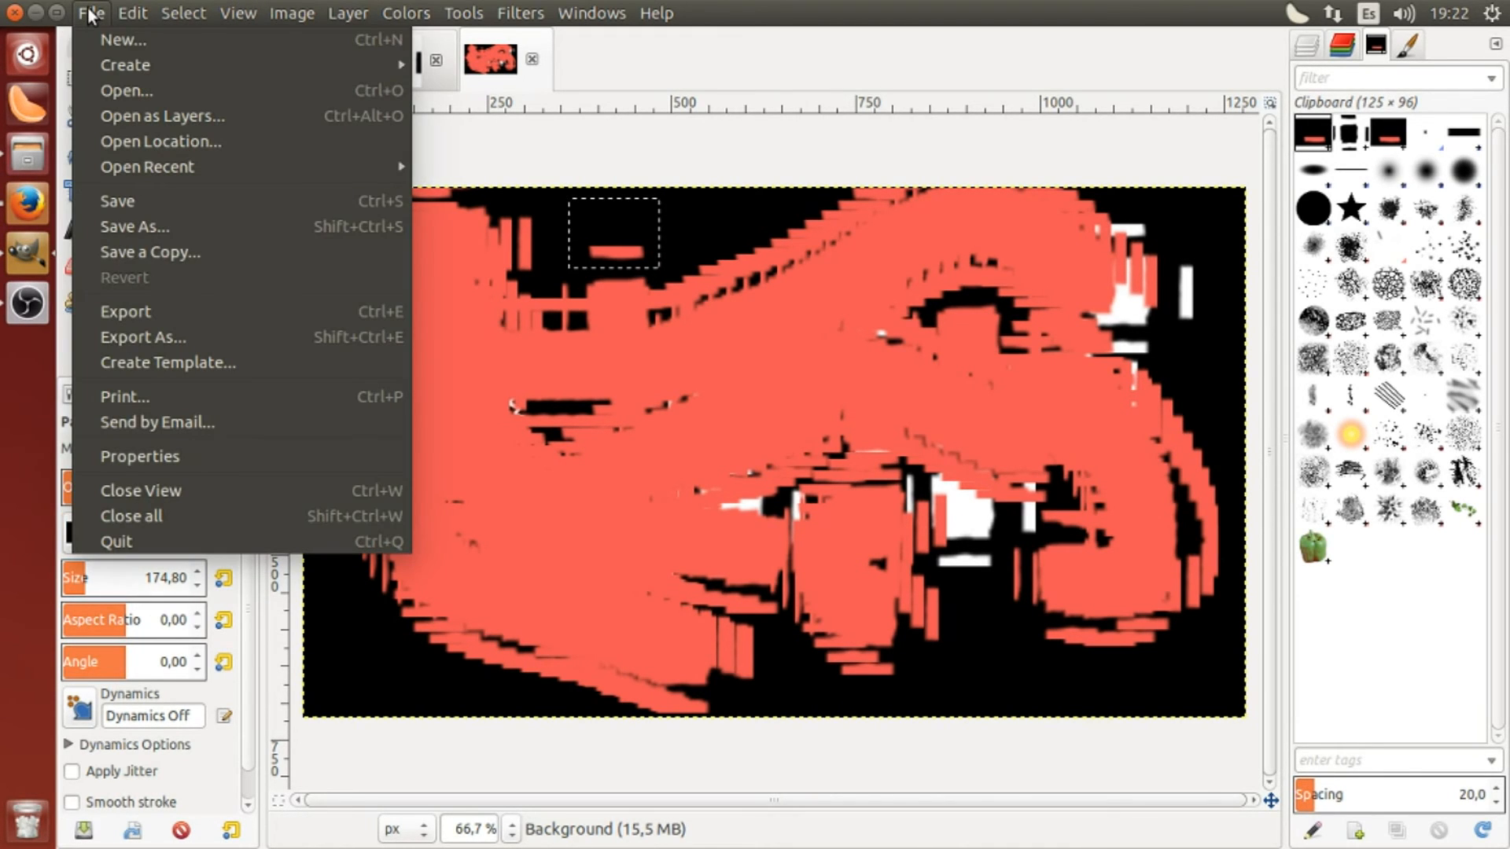
{"action": "left_click", "coordinate": [110, 40]}
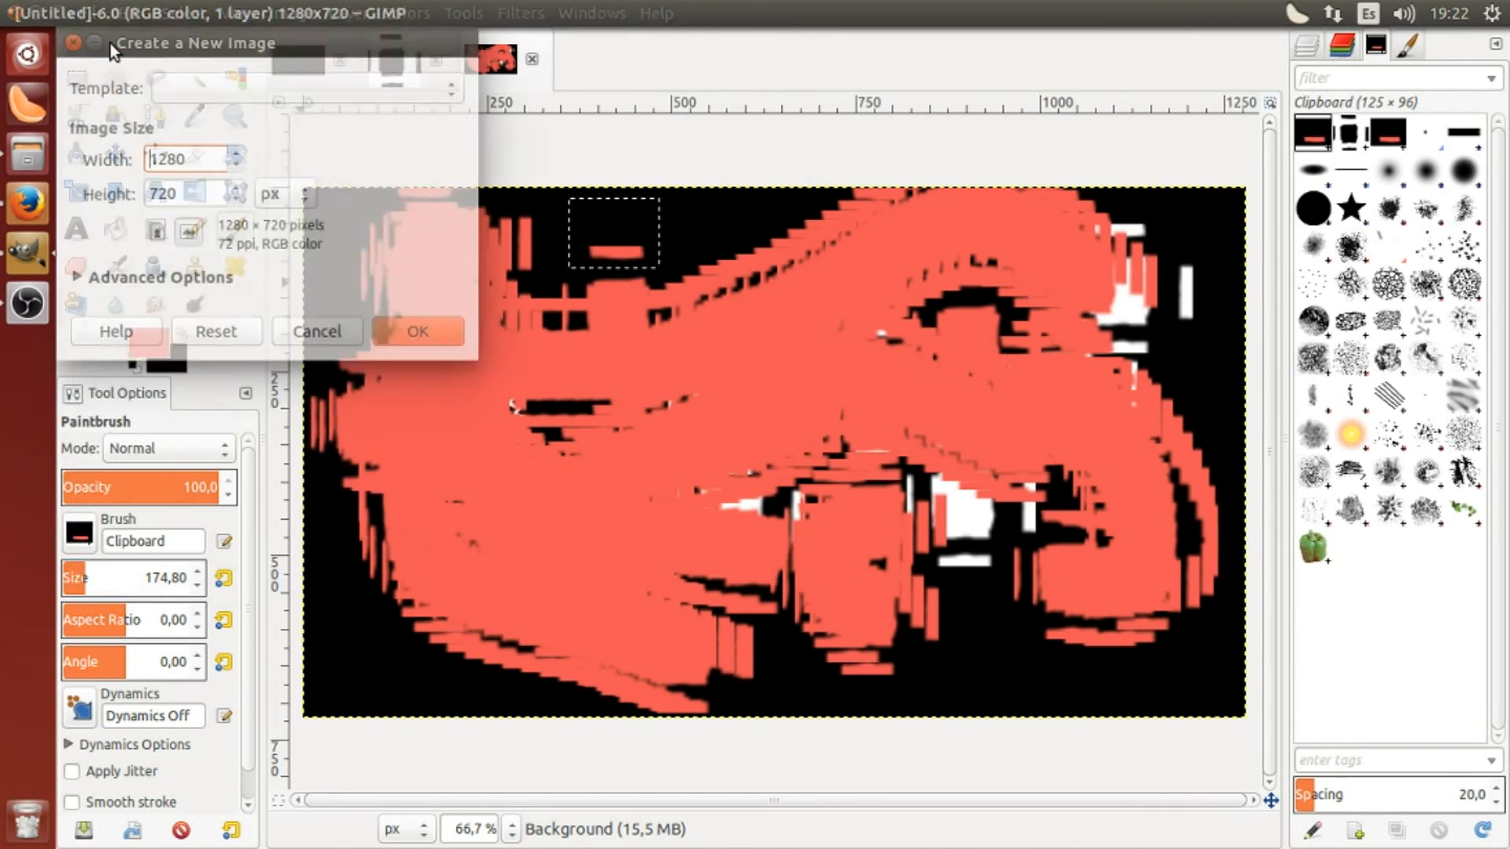
{"action": "left_click", "coordinate": [183, 88]}
{"action": "left_click", "coordinate": [189, 69]}
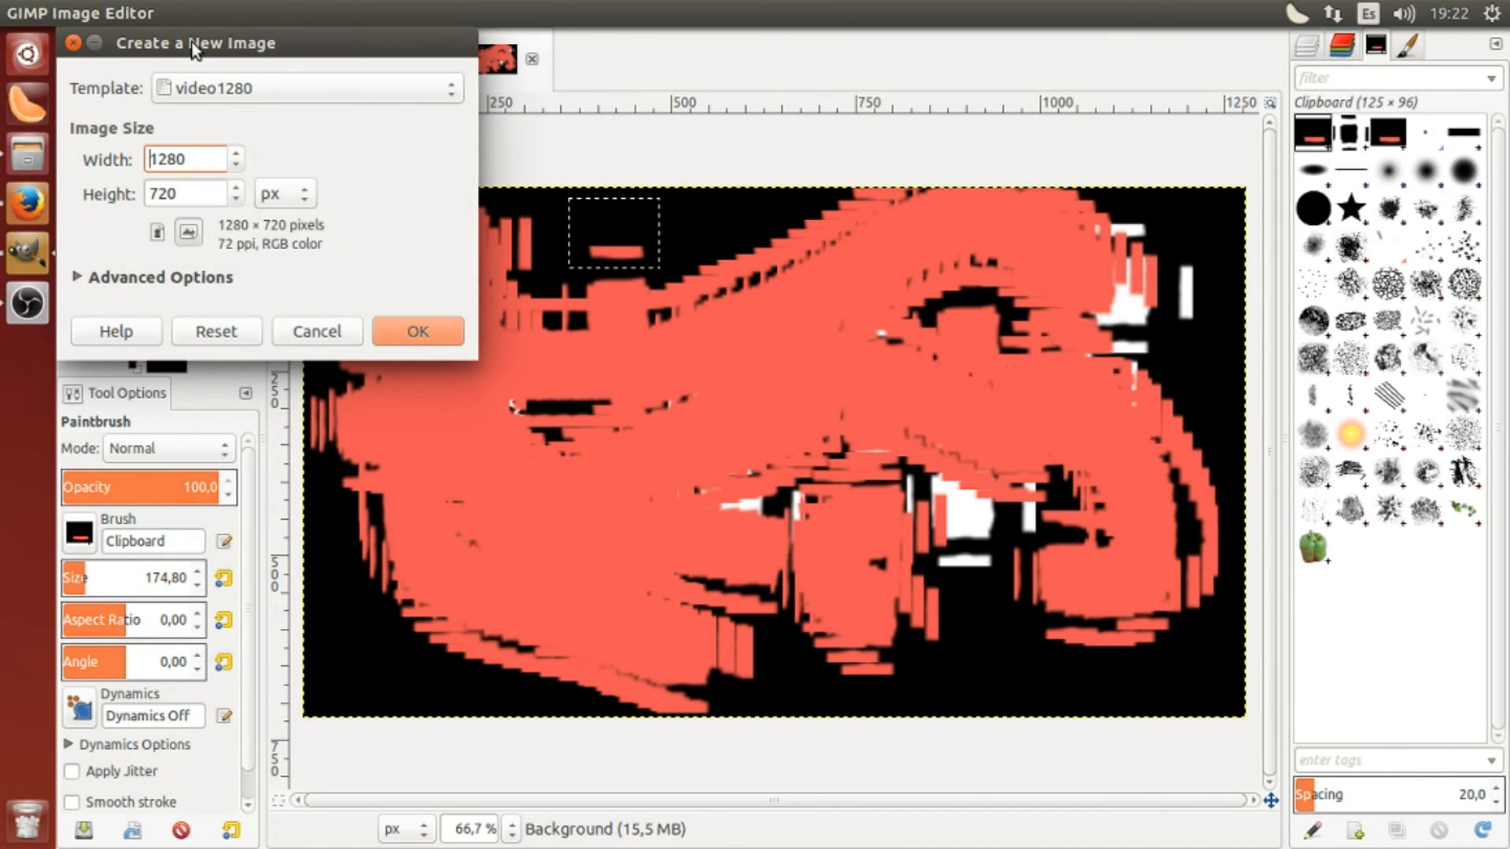
{"action": "key", "text": "Return"}
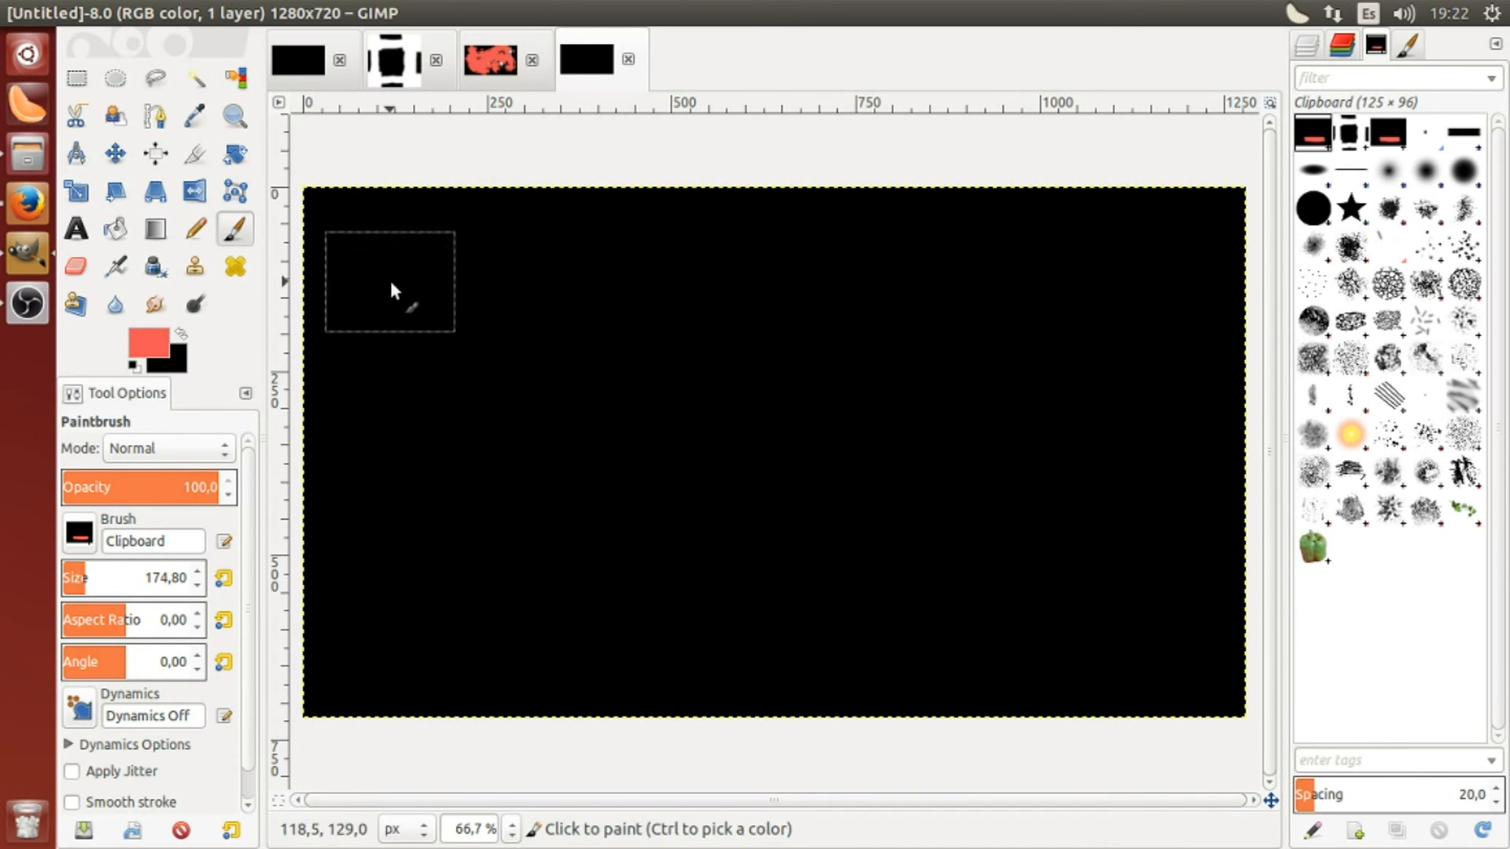
Set the foreground colour to white and the background to black, and fill the whole canvas with white using Bucket Fill
{"action": "left_click", "coordinate": [182, 336]}
{"action": "left_click", "coordinate": [135, 367]}
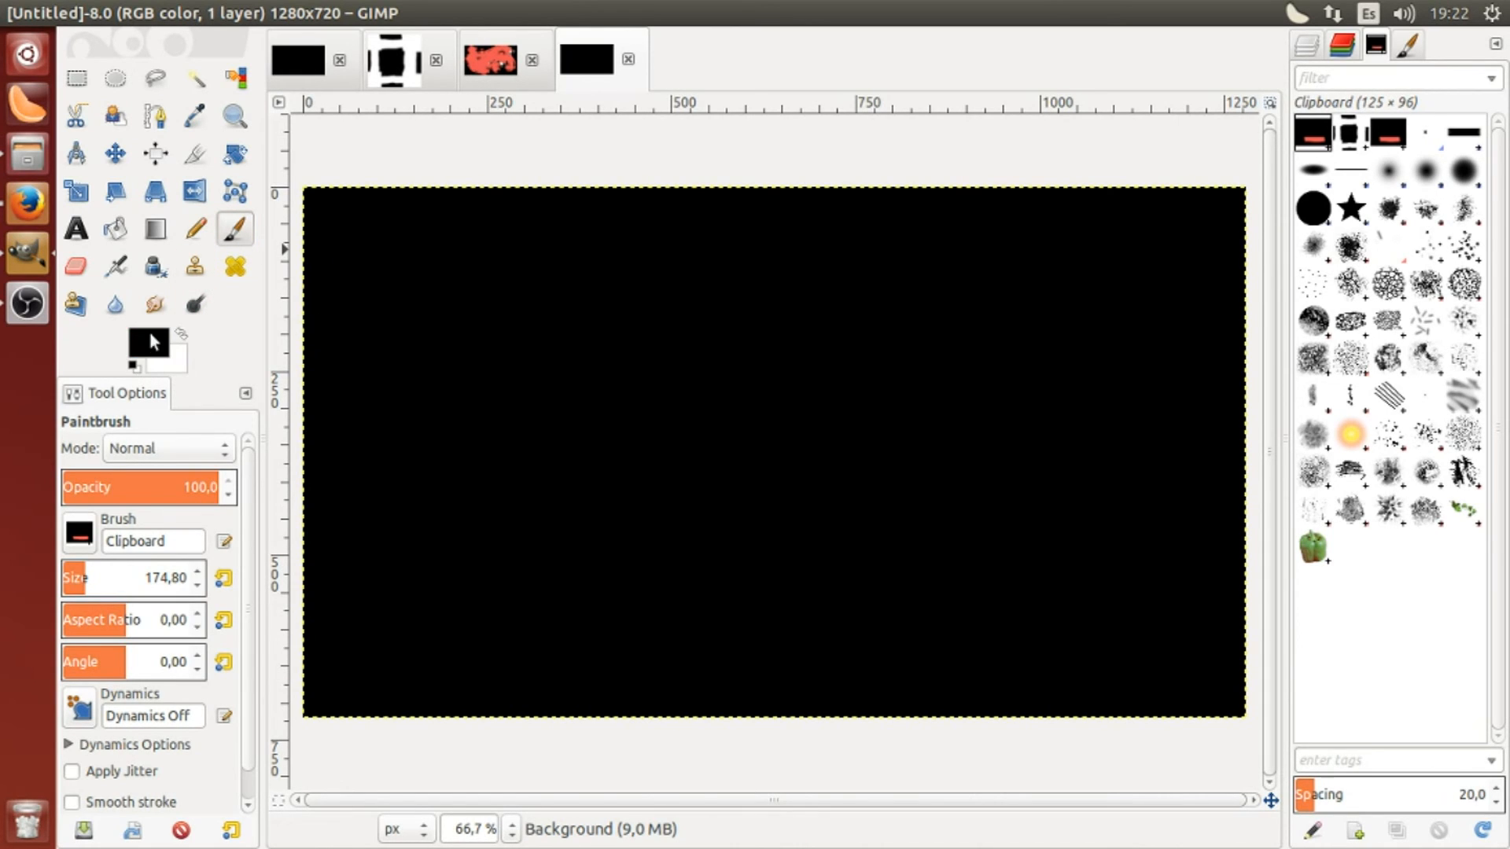
{"action": "left_click", "coordinate": [180, 336]}
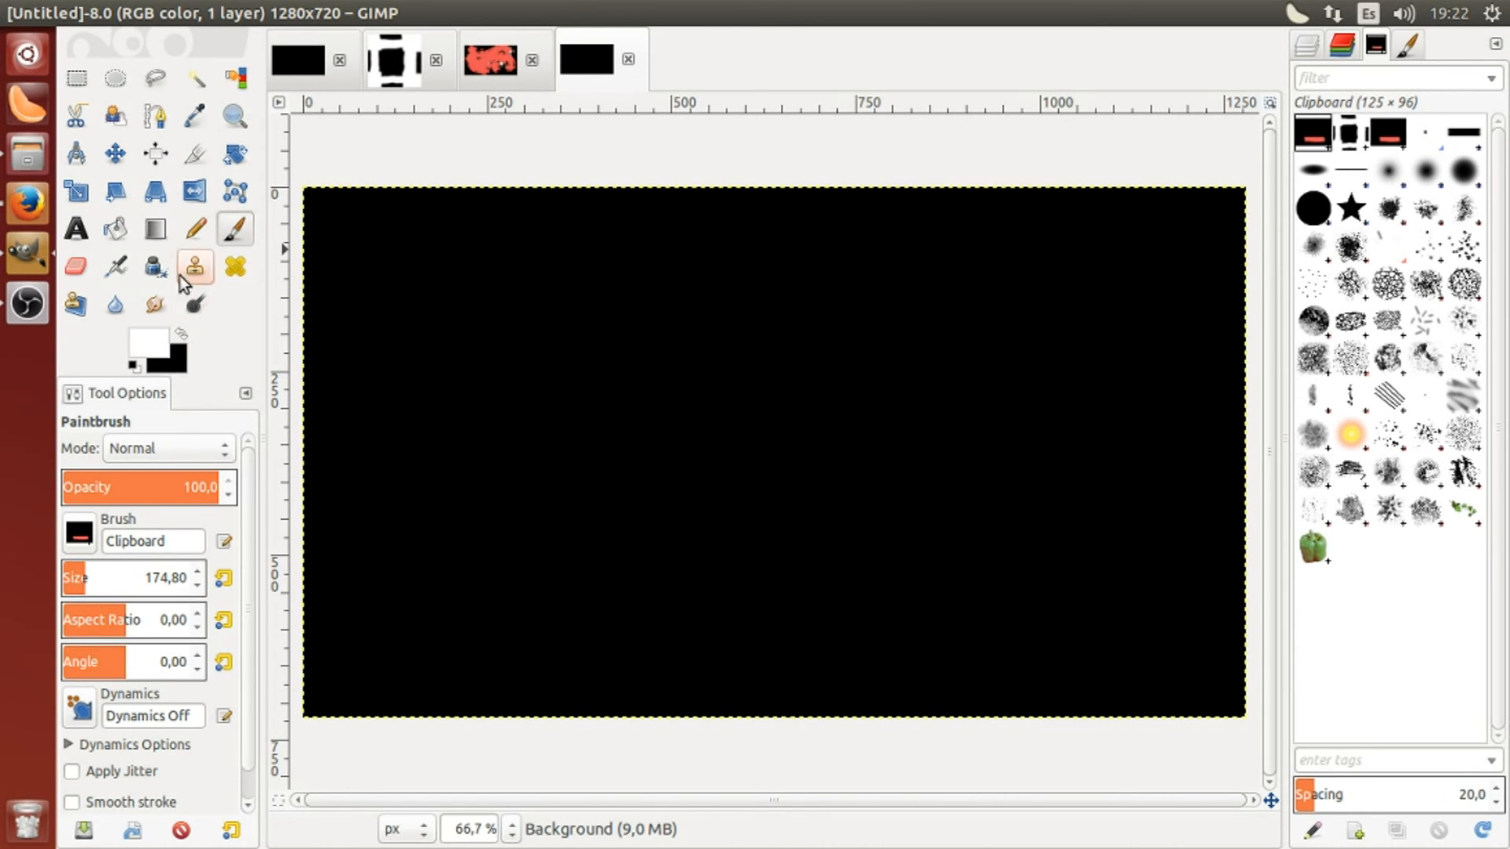
{"action": "left_click", "coordinate": [115, 228]}
{"action": "left_click", "coordinate": [476, 362]}
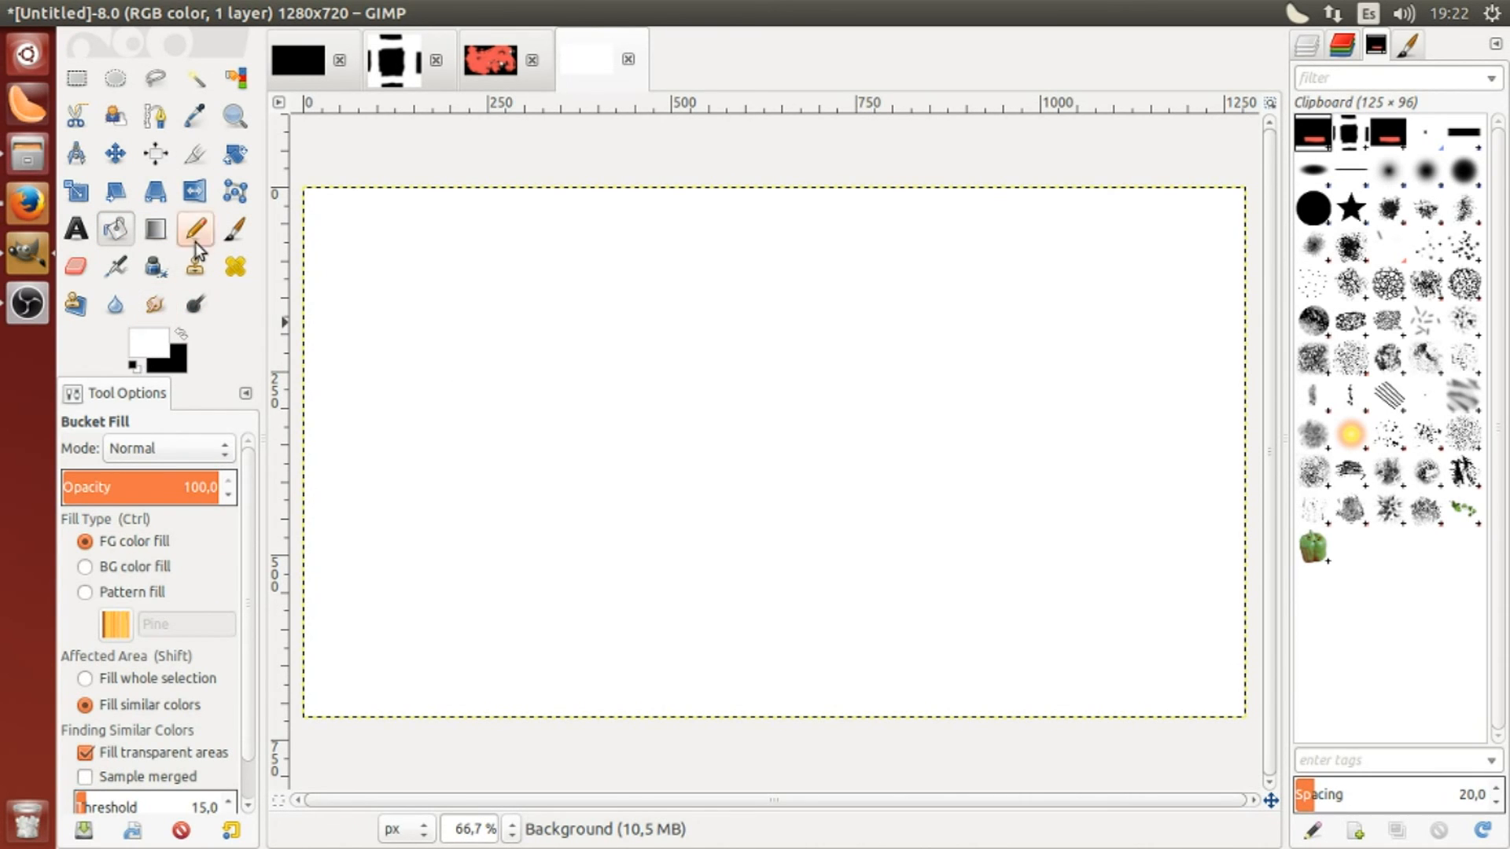
Paint single stamps and long curved strokes across the white canvas with the Paintbrush, using the Clipboard brush at size 174,80
{"action": "left_click", "coordinate": [234, 230]}
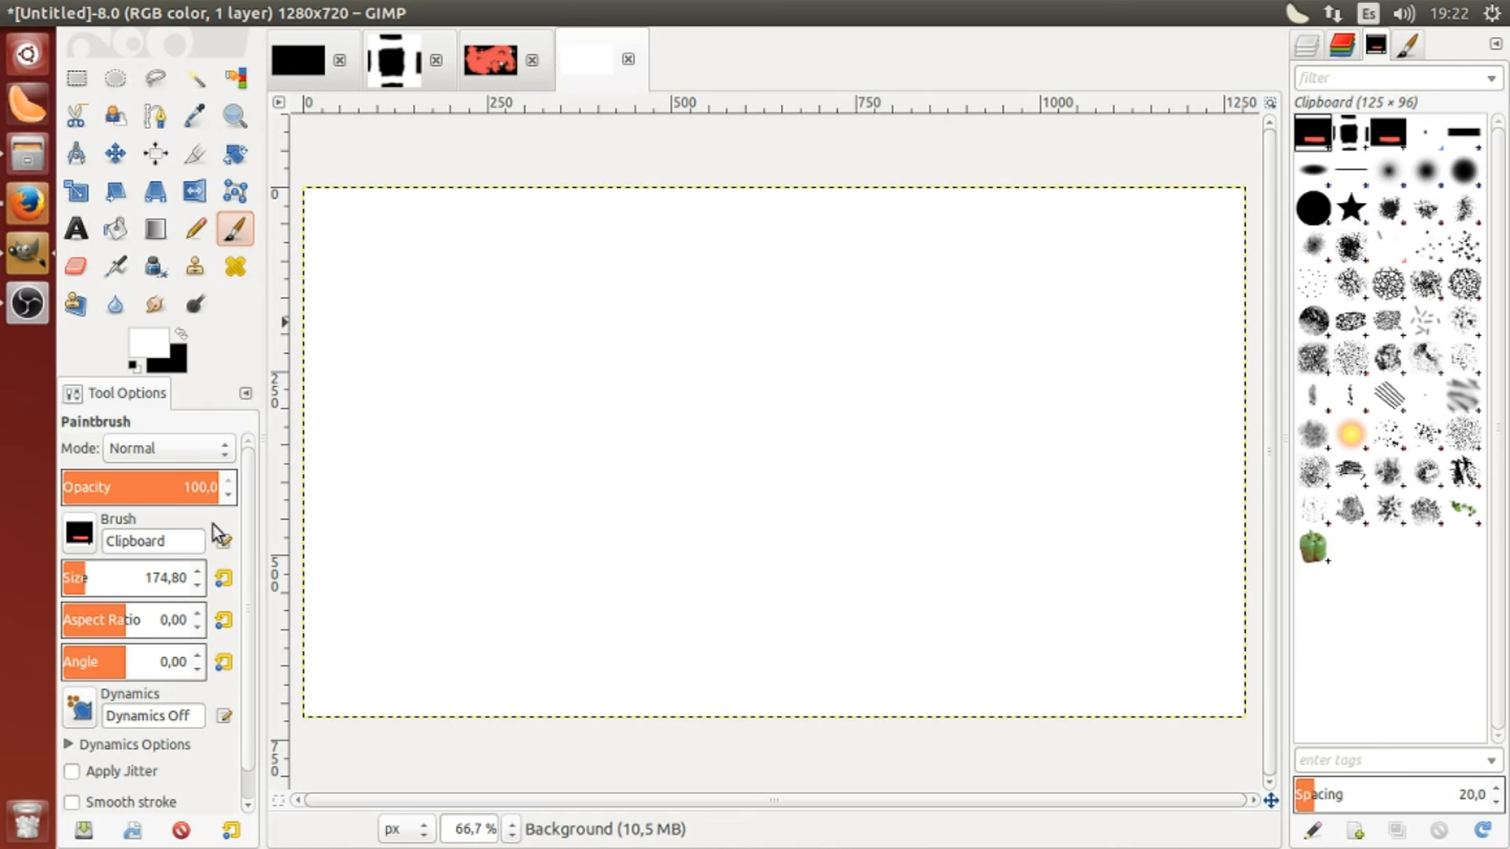
{"action": "left_click", "coordinate": [485, 395]}
{"action": "left_click", "coordinate": [682, 458]}
{"action": "left_click", "coordinate": [681, 329]}
{"action": "mouse_move", "coordinate": [681, 329]}
{"action": "left_mouse_down"}
{"action": "mouse_move", "coordinate": [944, 428]}
{"action": "mouse_move", "coordinate": [969, 542]}
{"action": "mouse_move", "coordinate": [792, 568]}
{"action": "mouse_move", "coordinate": [592, 662]}
{"action": "mouse_move", "coordinate": [600, 582]}
{"action": "mouse_move", "coordinate": [931, 464]}
{"action": "mouse_move", "coordinate": [702, 286]}
{"action": "mouse_move", "coordinate": [436, 270]}
{"action": "mouse_move", "coordinate": [394, 318]}
{"action": "mouse_move", "coordinate": [497, 454]}
{"action": "left_mouse_up"}
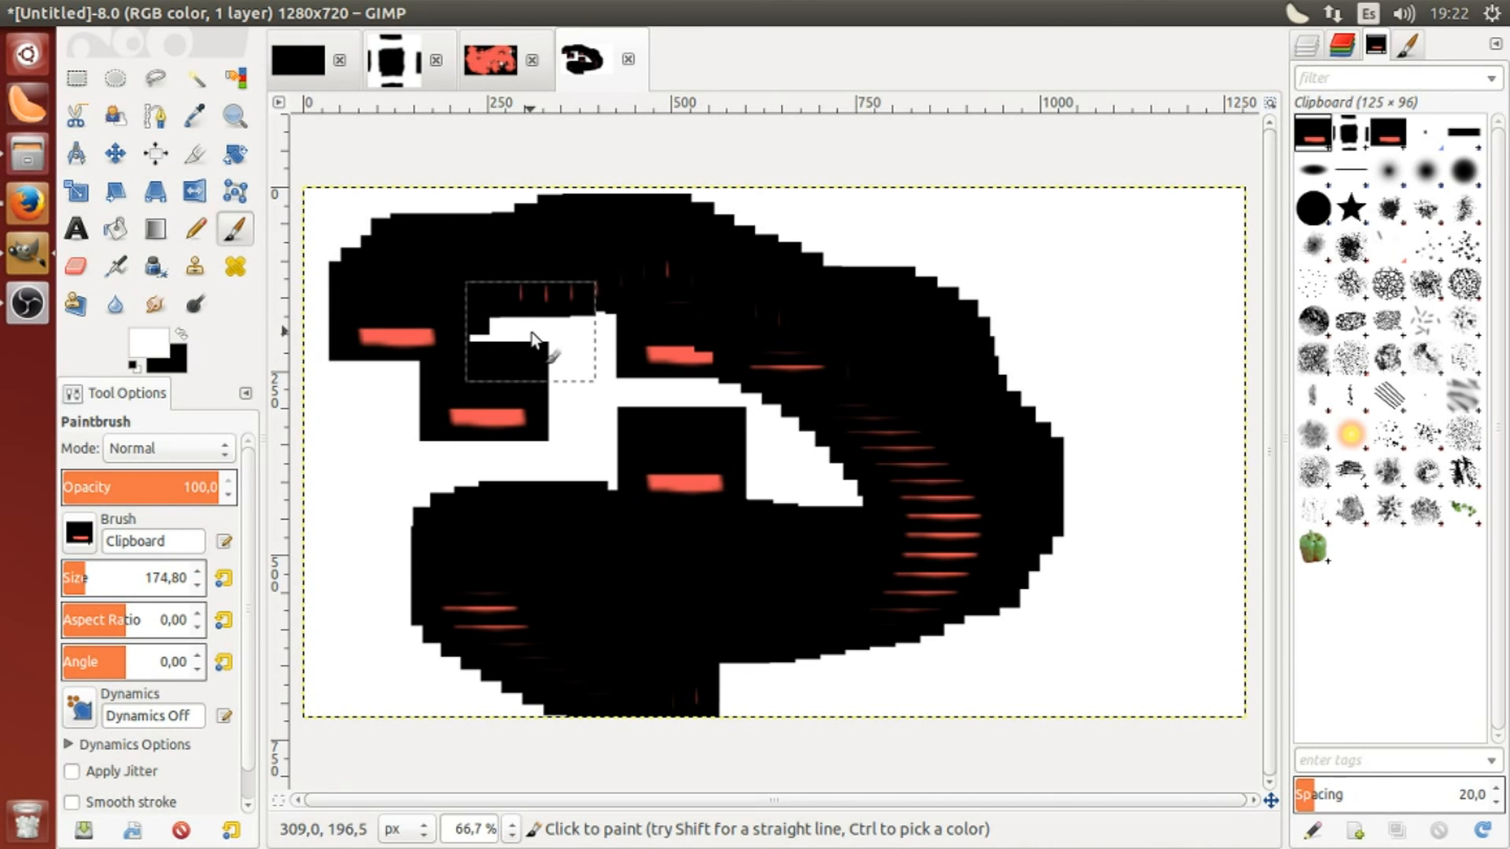
{"action": "left_click", "coordinate": [1139, 254]}
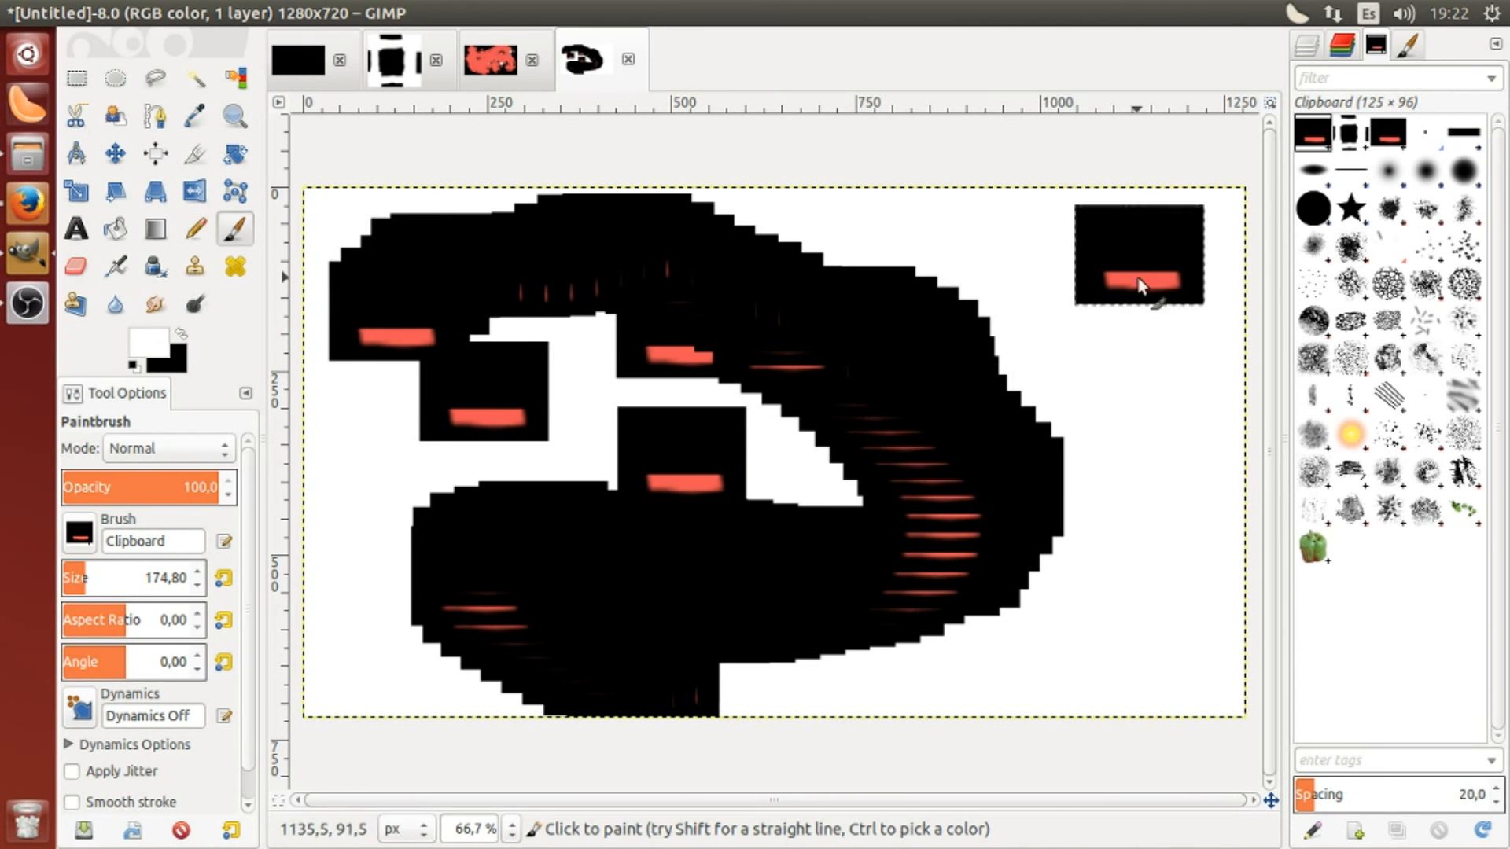
{"action": "left_click", "coordinate": [1135, 346]}
{"action": "mouse_move", "coordinate": [1153, 493]}
{"action": "left_mouse_down"}
{"action": "mouse_move", "coordinate": [1148, 544]}
{"action": "mouse_move", "coordinate": [1119, 603]}
{"action": "mouse_move", "coordinate": [1066, 622]}
{"action": "mouse_move", "coordinate": [941, 559]}
{"action": "mouse_move", "coordinate": [938, 496]}
{"action": "mouse_move", "coordinate": [823, 410]}
{"action": "mouse_move", "coordinate": [955, 349]}
{"action": "mouse_move", "coordinate": [676, 232]}
{"action": "mouse_move", "coordinate": [563, 229]}
{"action": "mouse_move", "coordinate": [444, 283]}
{"action": "mouse_move", "coordinate": [449, 512]}
{"action": "mouse_move", "coordinate": [566, 565]}
{"action": "mouse_move", "coordinate": [531, 491]}
{"action": "mouse_move", "coordinate": [633, 422]}
{"action": "mouse_move", "coordinate": [823, 336]}
{"action": "mouse_move", "coordinate": [1037, 513]}
{"action": "mouse_move", "coordinate": [1158, 649]}
{"action": "mouse_move", "coordinate": [980, 568]}
{"action": "mouse_move", "coordinate": [832, 442]}
{"action": "mouse_move", "coordinate": [826, 484]}
{"action": "left_mouse_up"}
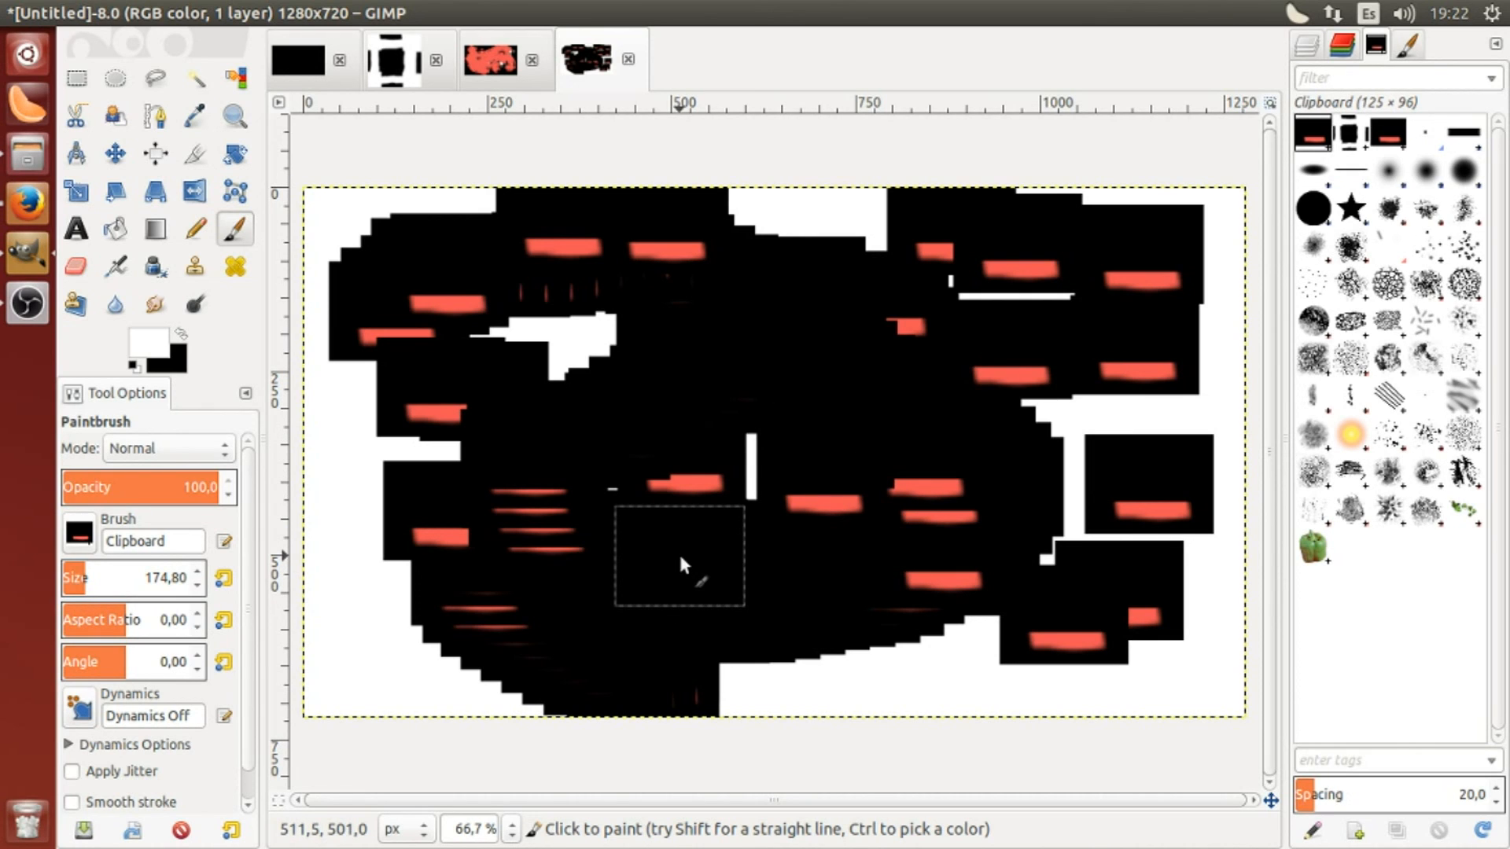